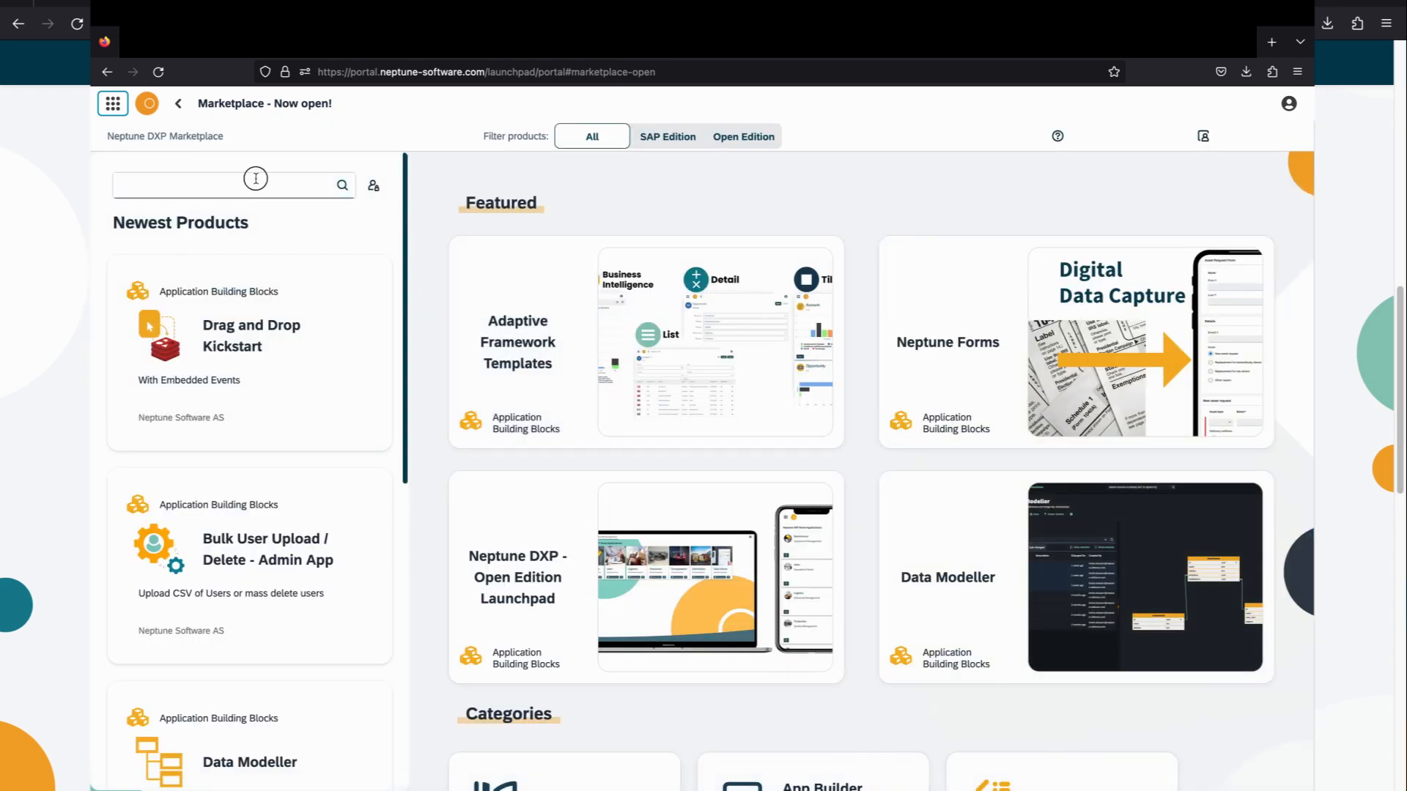
Step: Search the marketplace products for "barcode" and review the Barcode Scanner building block's page
click(256, 179)
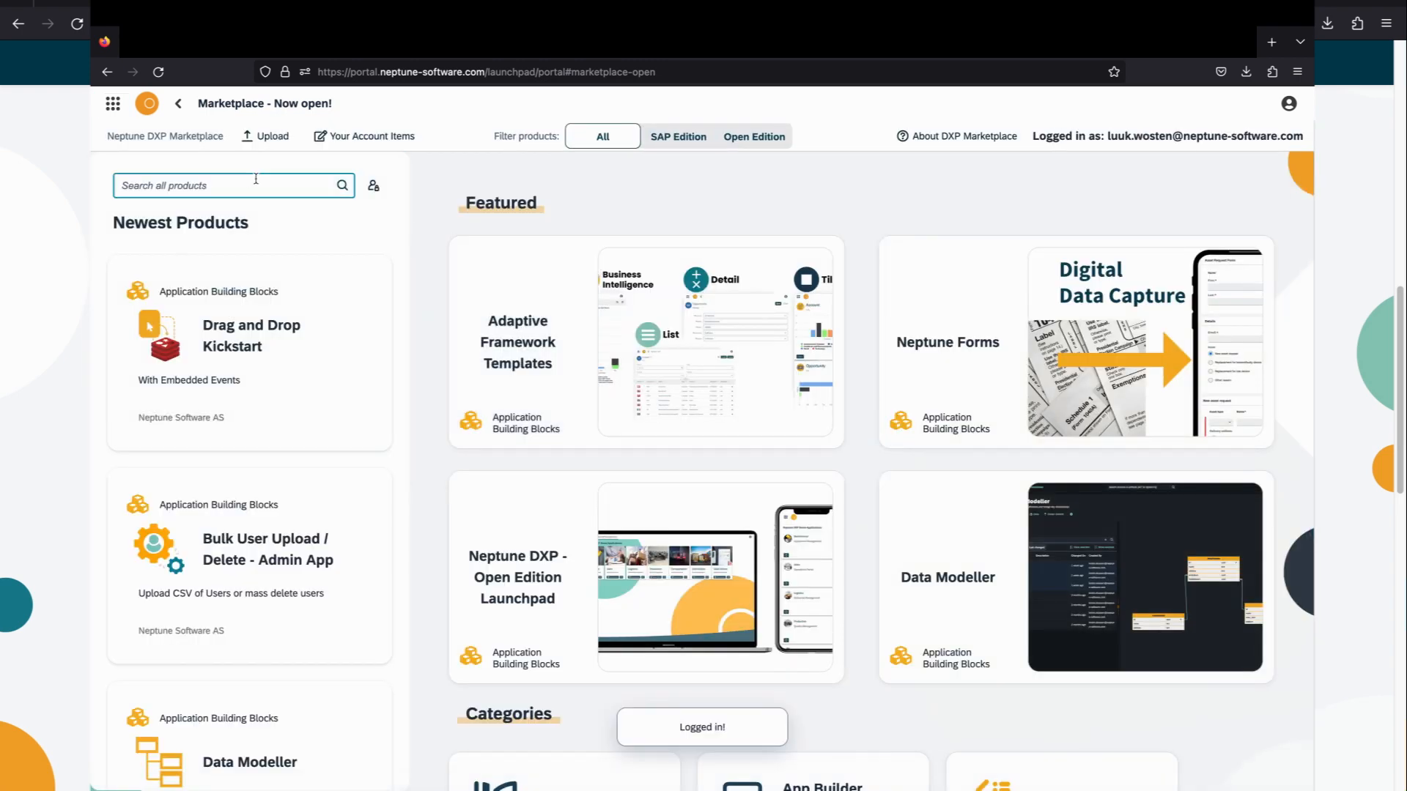
text(barcode)
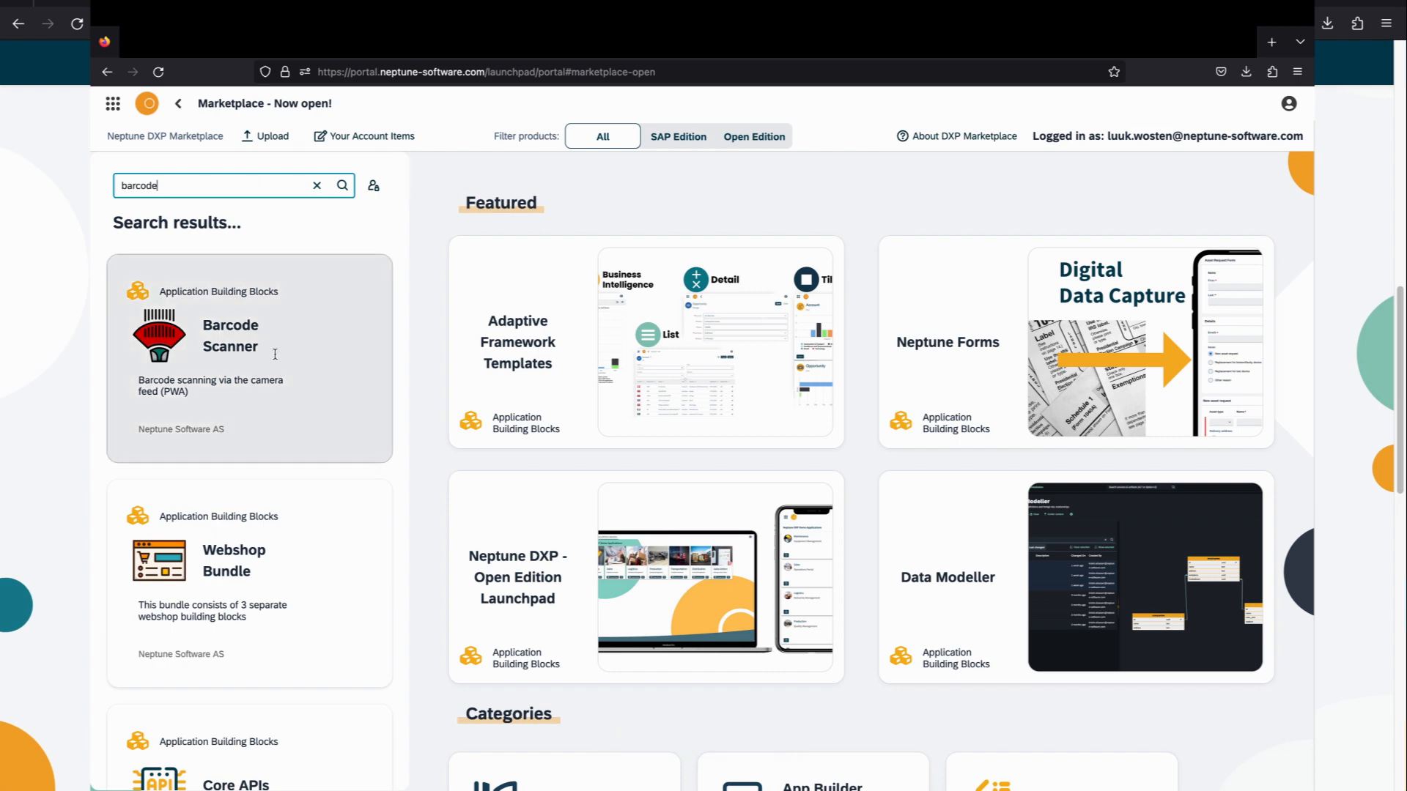
click(286, 336)
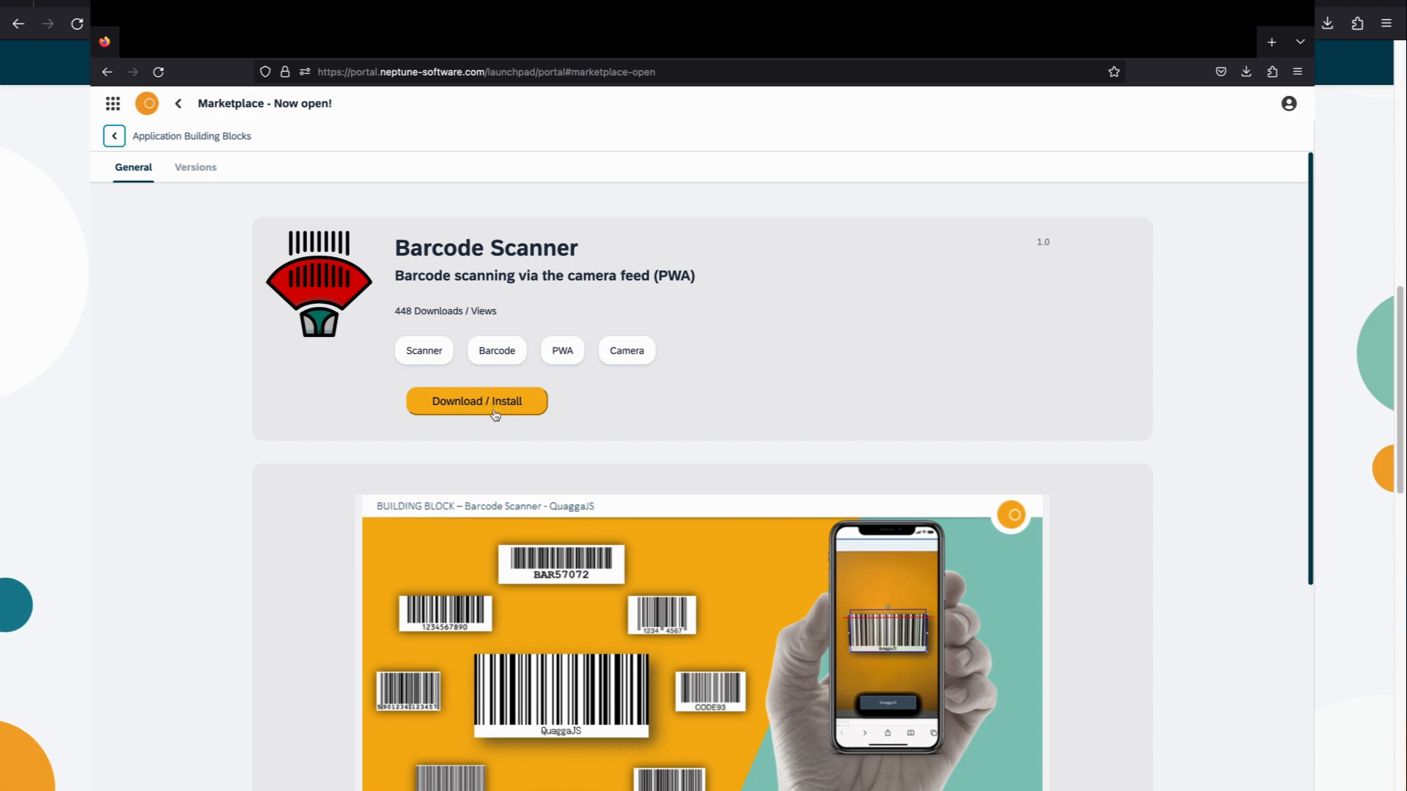
scroll(491, 411, down, 2)
scroll(495, 414, down, 2)
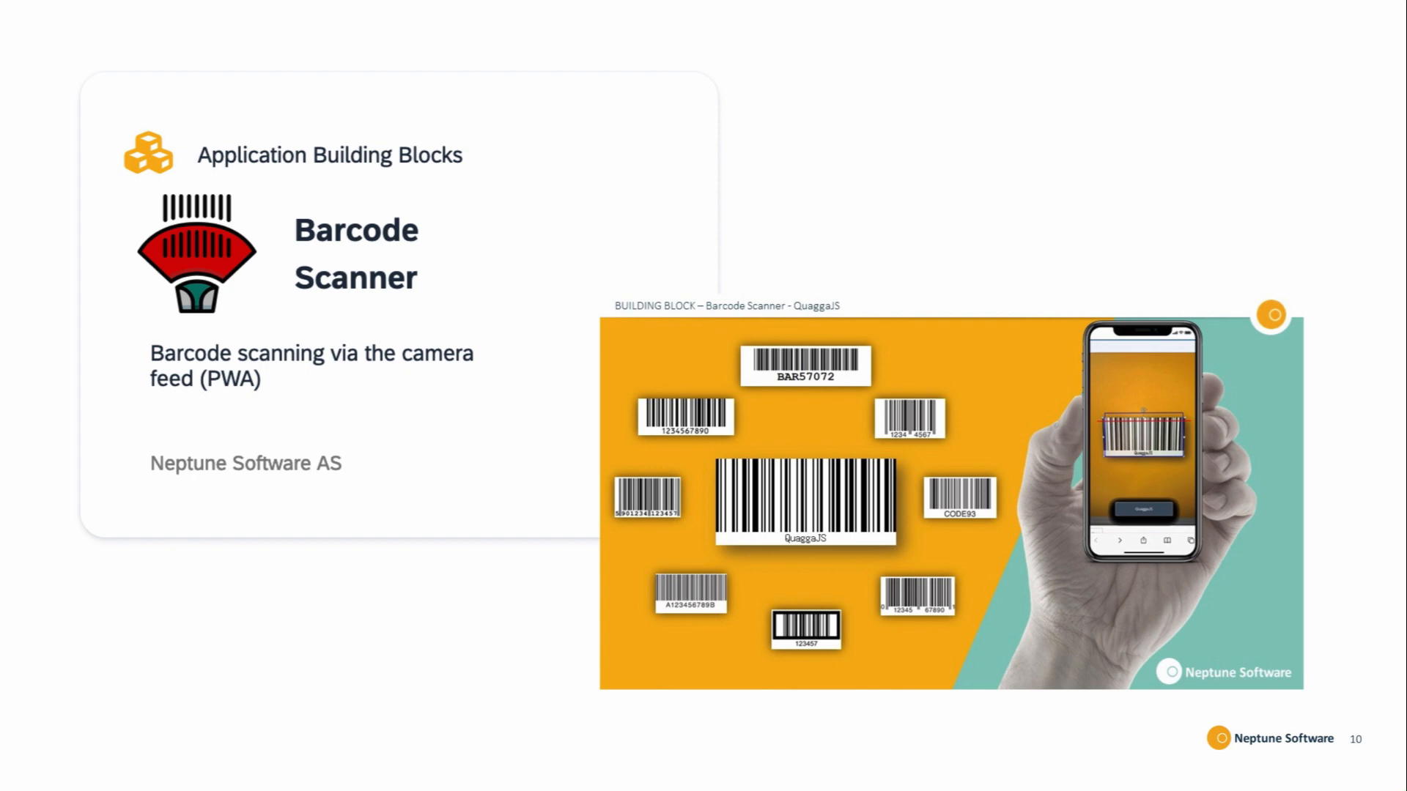
key(Right)
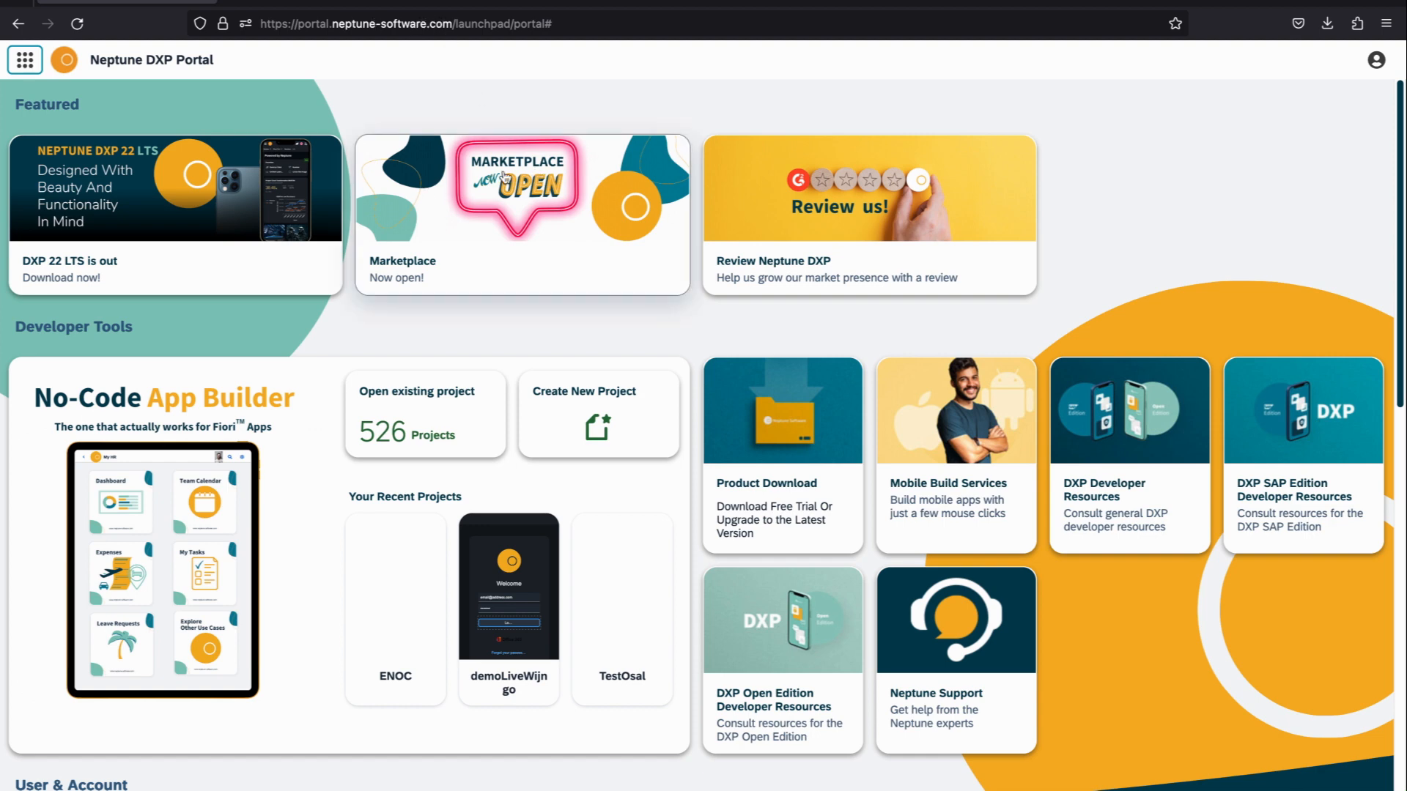
Step: Open the Marketplace from the Neptune DXP Portal and look through its newest products
click(479, 226)
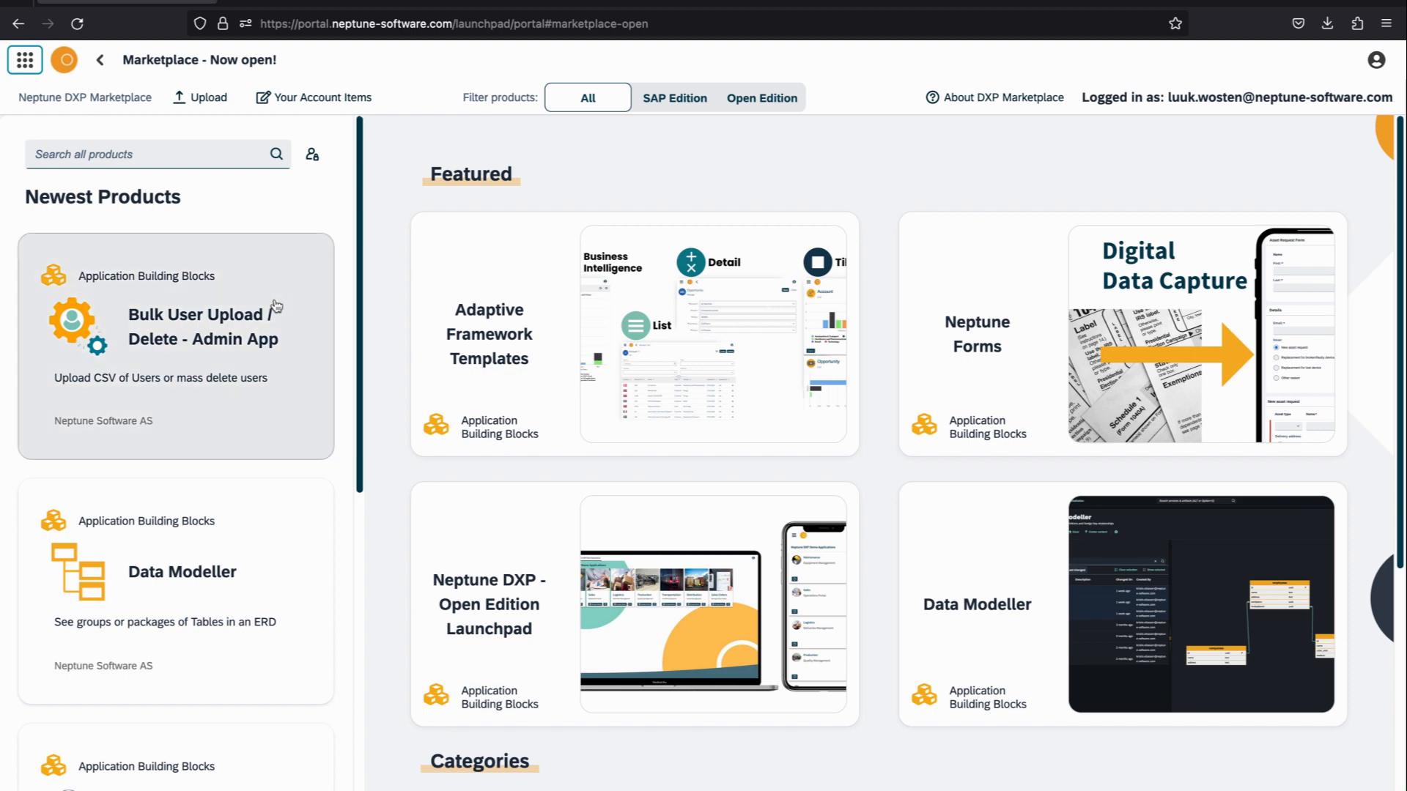
scroll(272, 299, down, 7)
scroll(271, 300, up, 7)
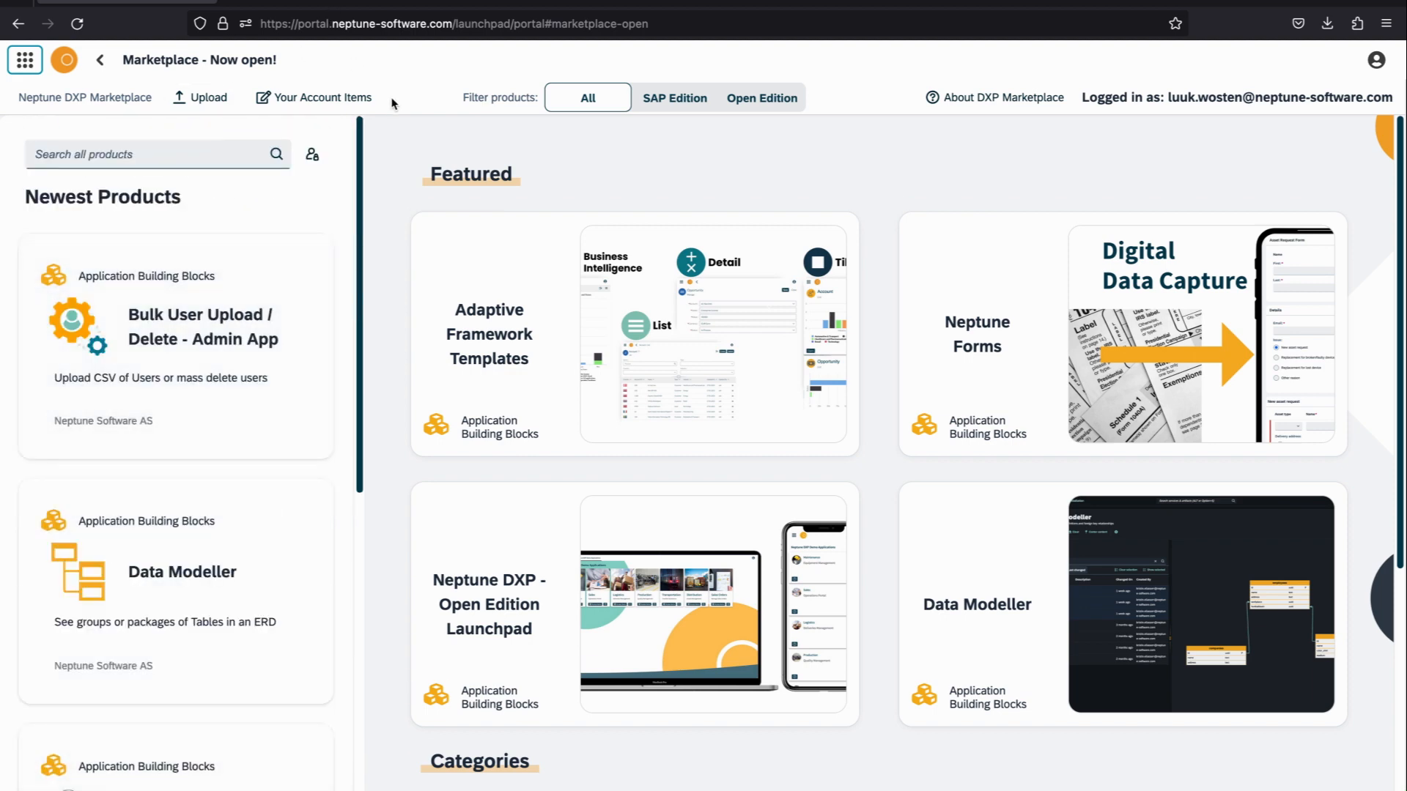
Step: Switch to the GTM Demo System cockpit, find the Marketplace service with the search term "market", open it and browse its newest products
click(502, 4)
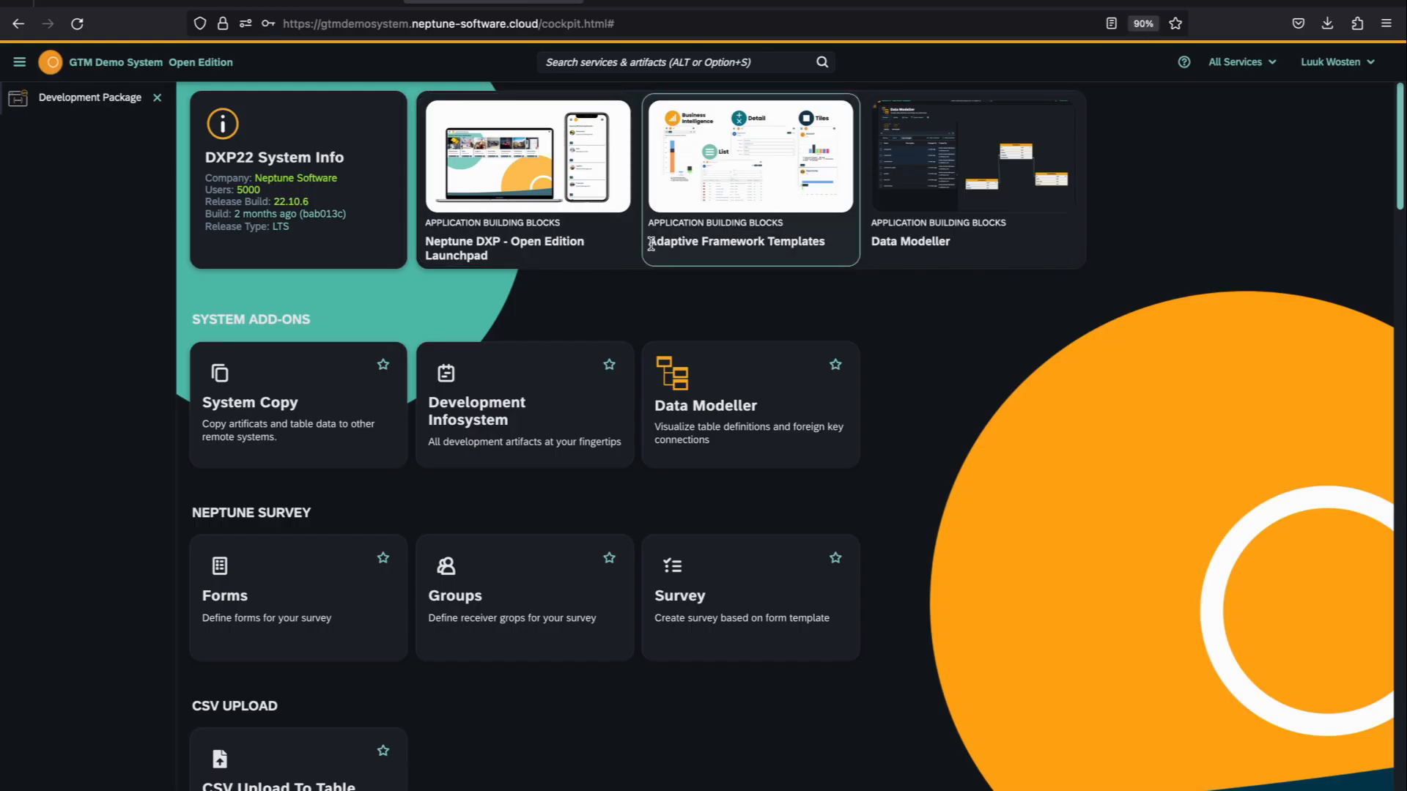
click(625, 63)
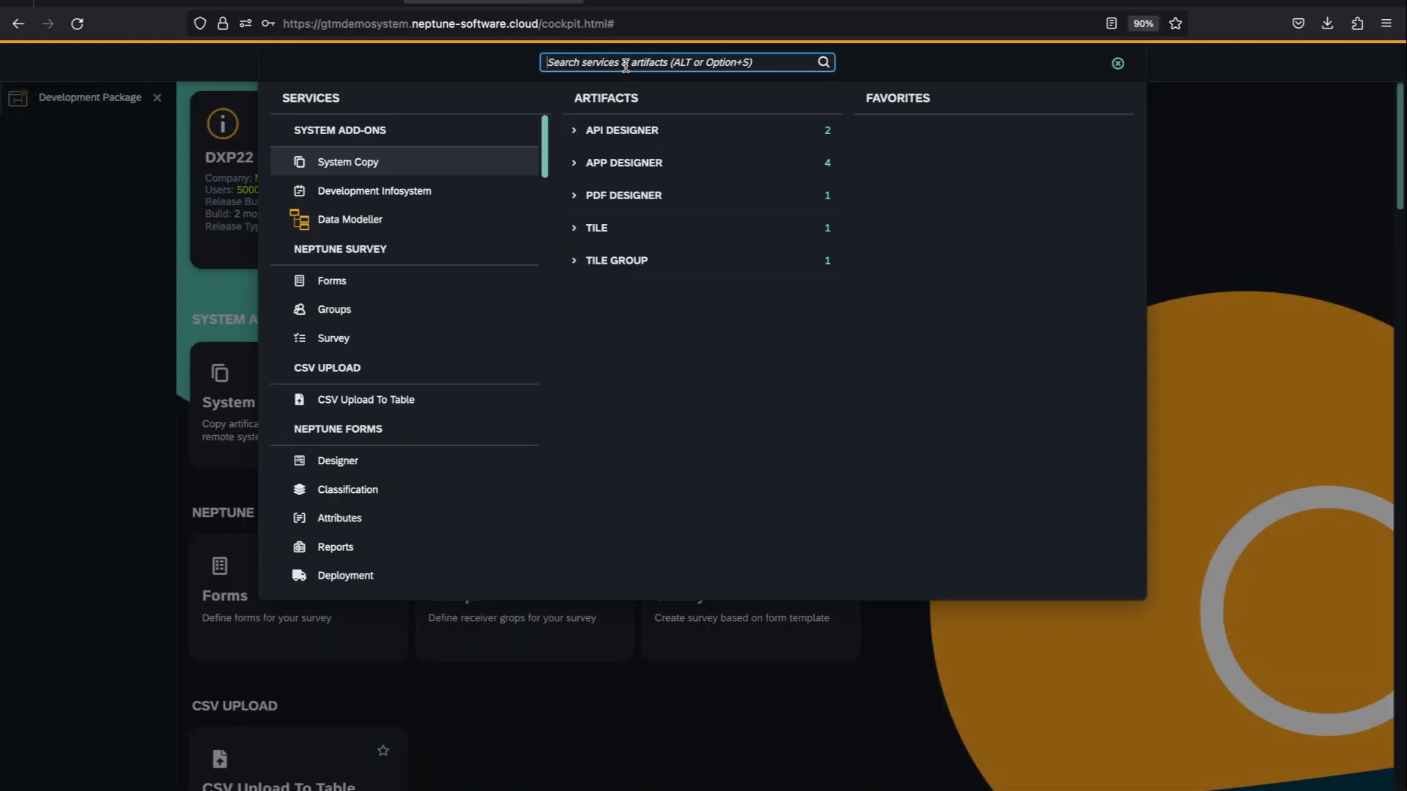
text(market)
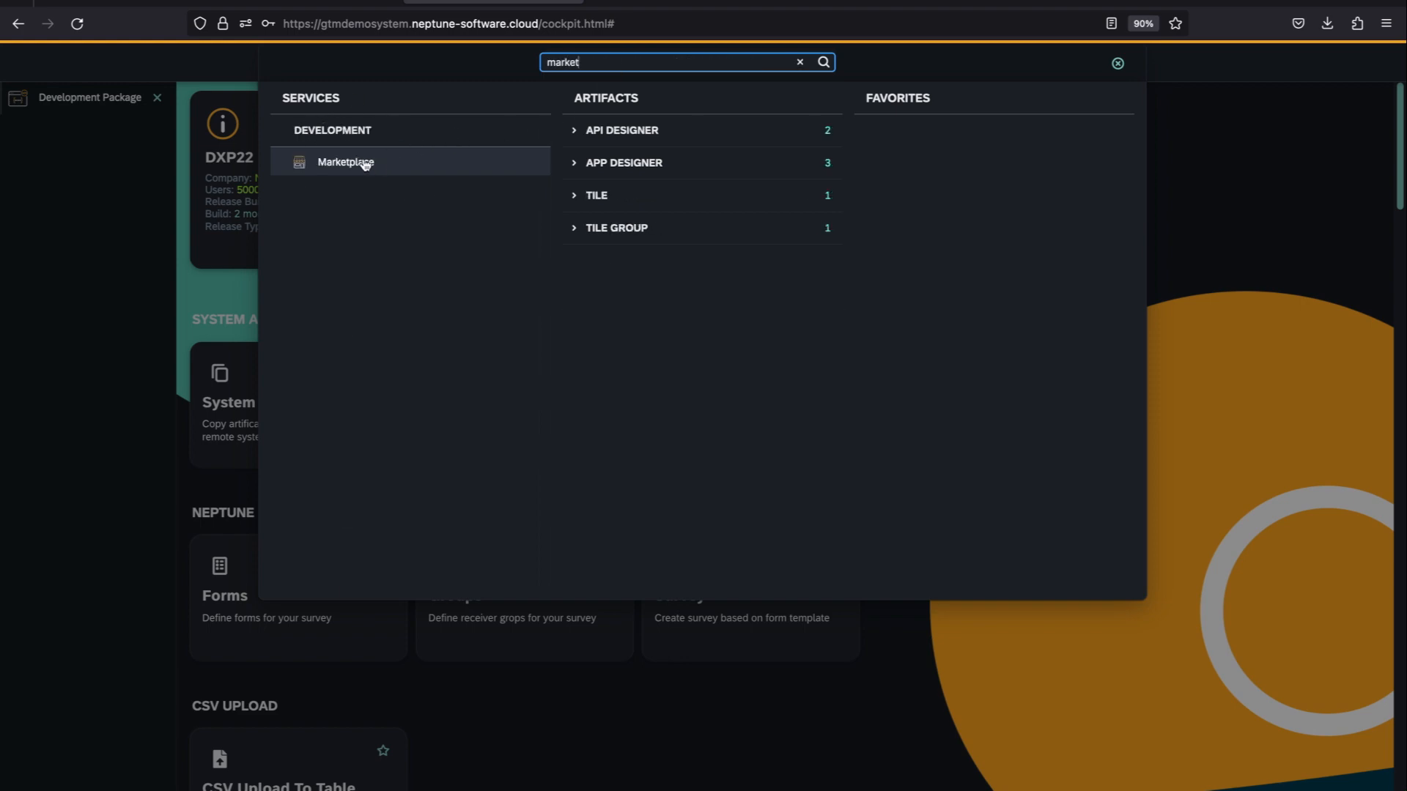
click(396, 168)
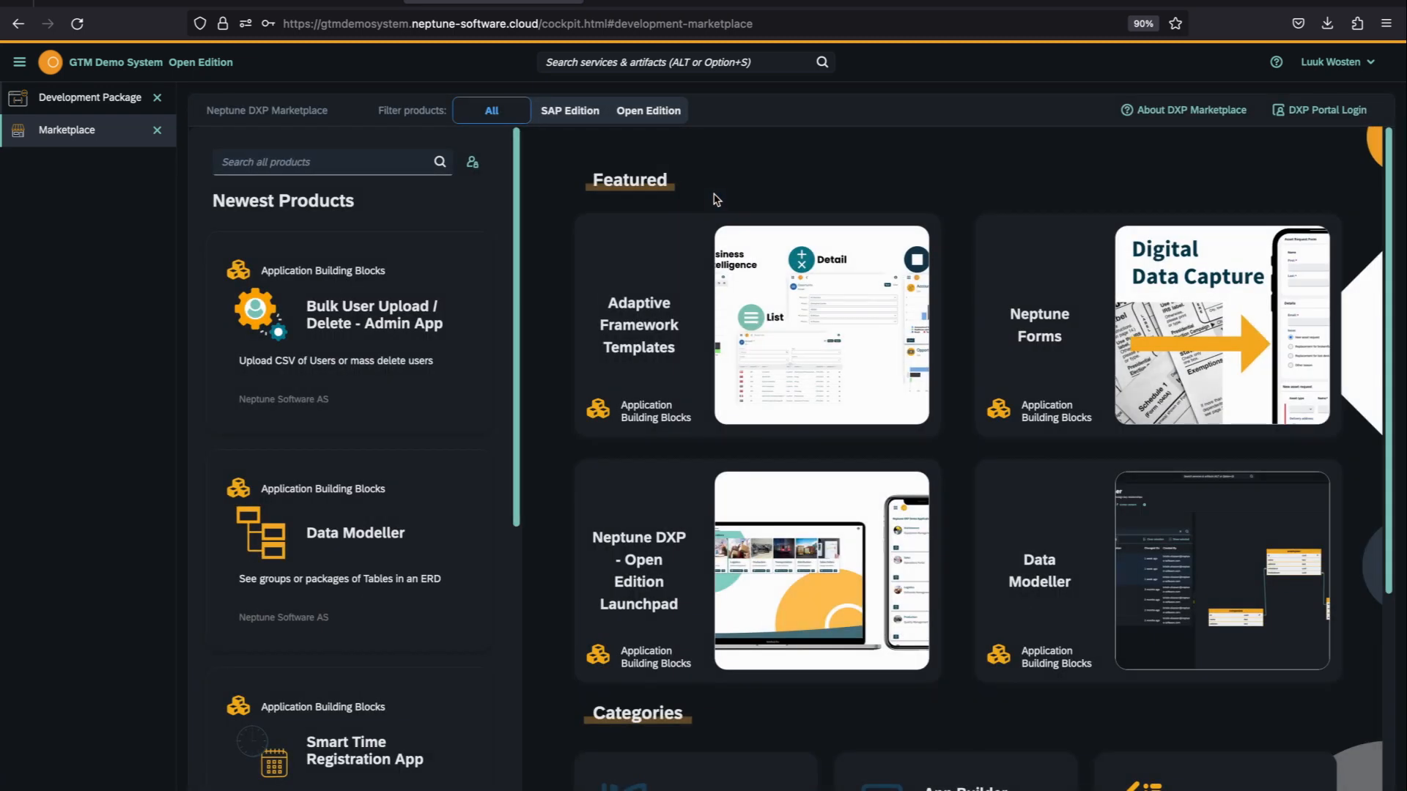
scroll(429, 316, down, 5)
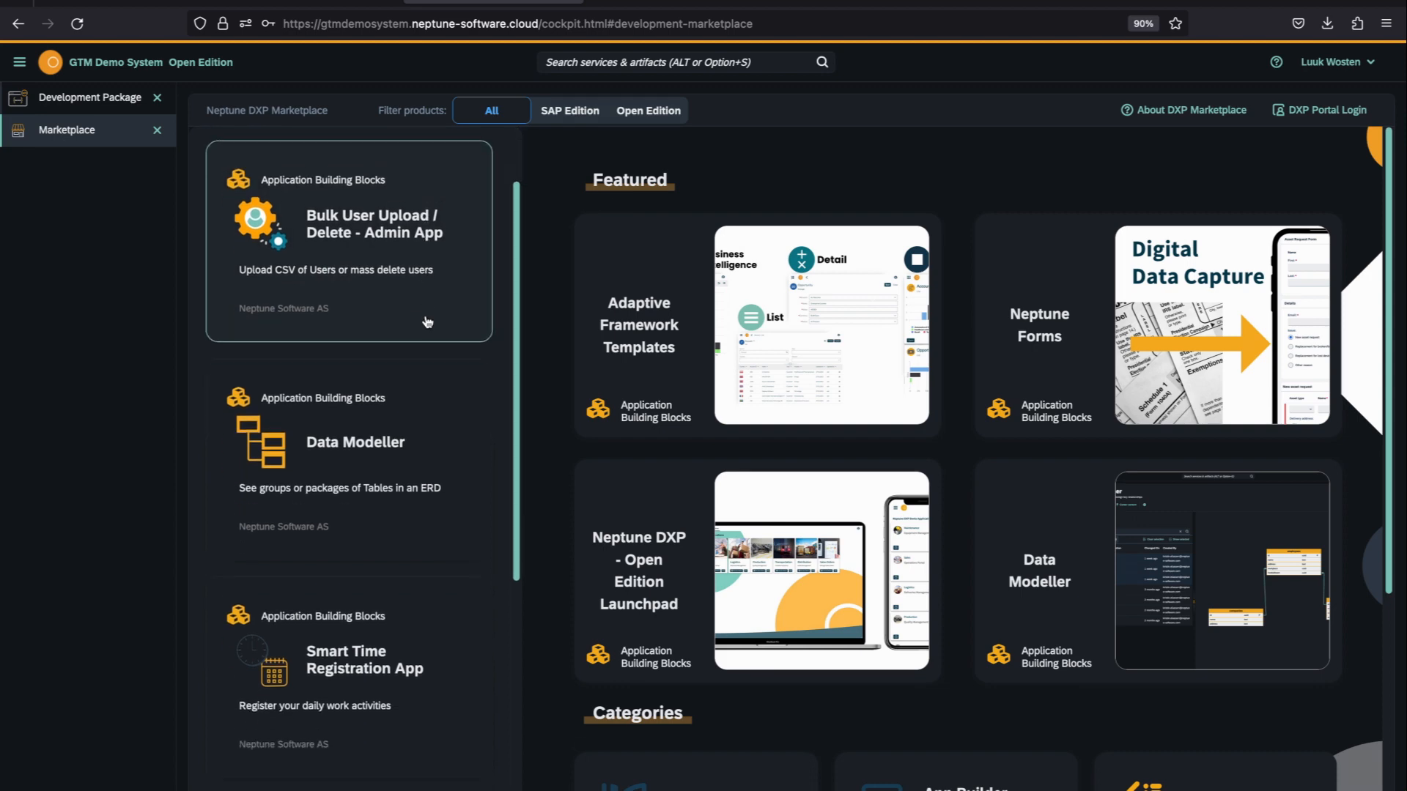
scroll(427, 322, up, 5)
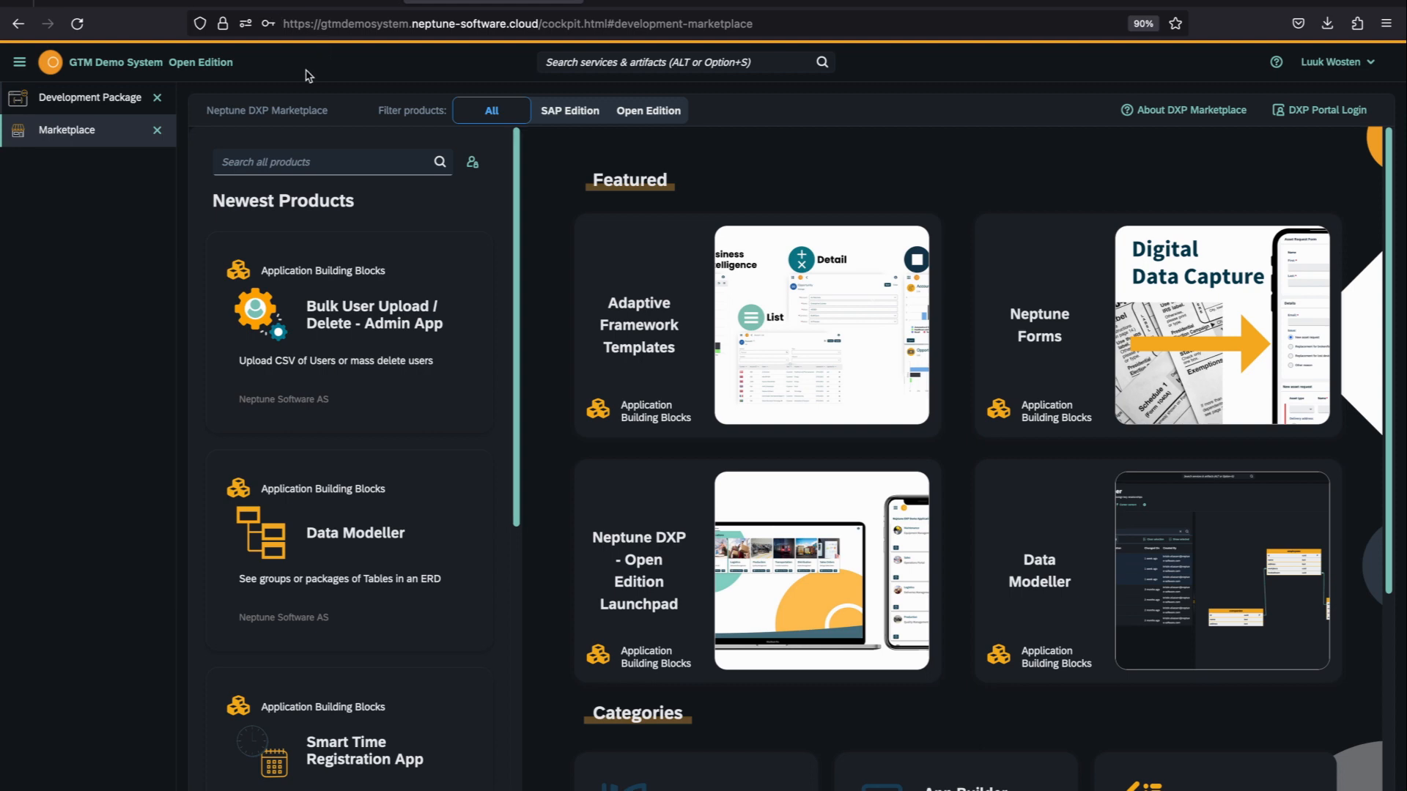
Step: Add a new development package and name it marketPlaceUploadDemo
click(82, 113)
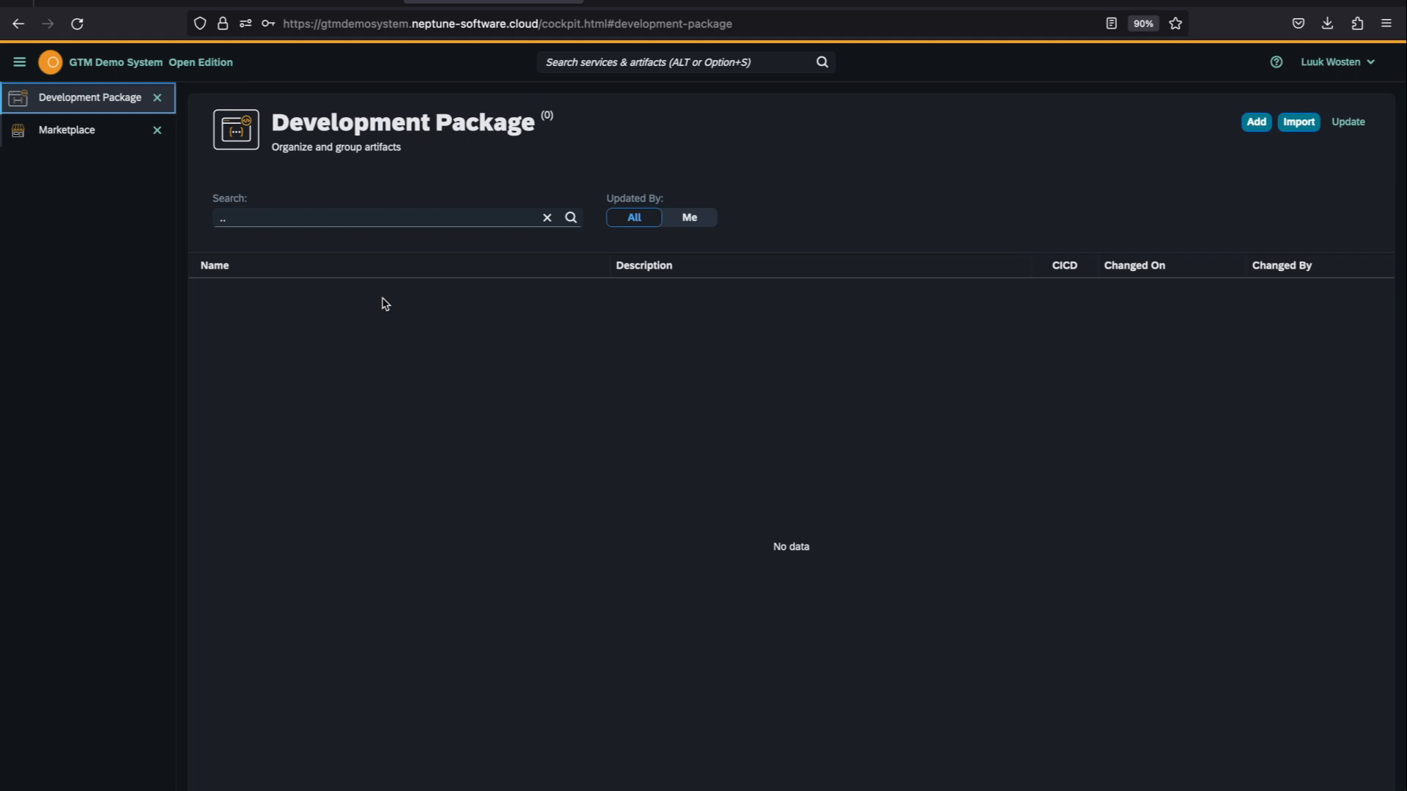
click(1253, 128)
click(610, 349)
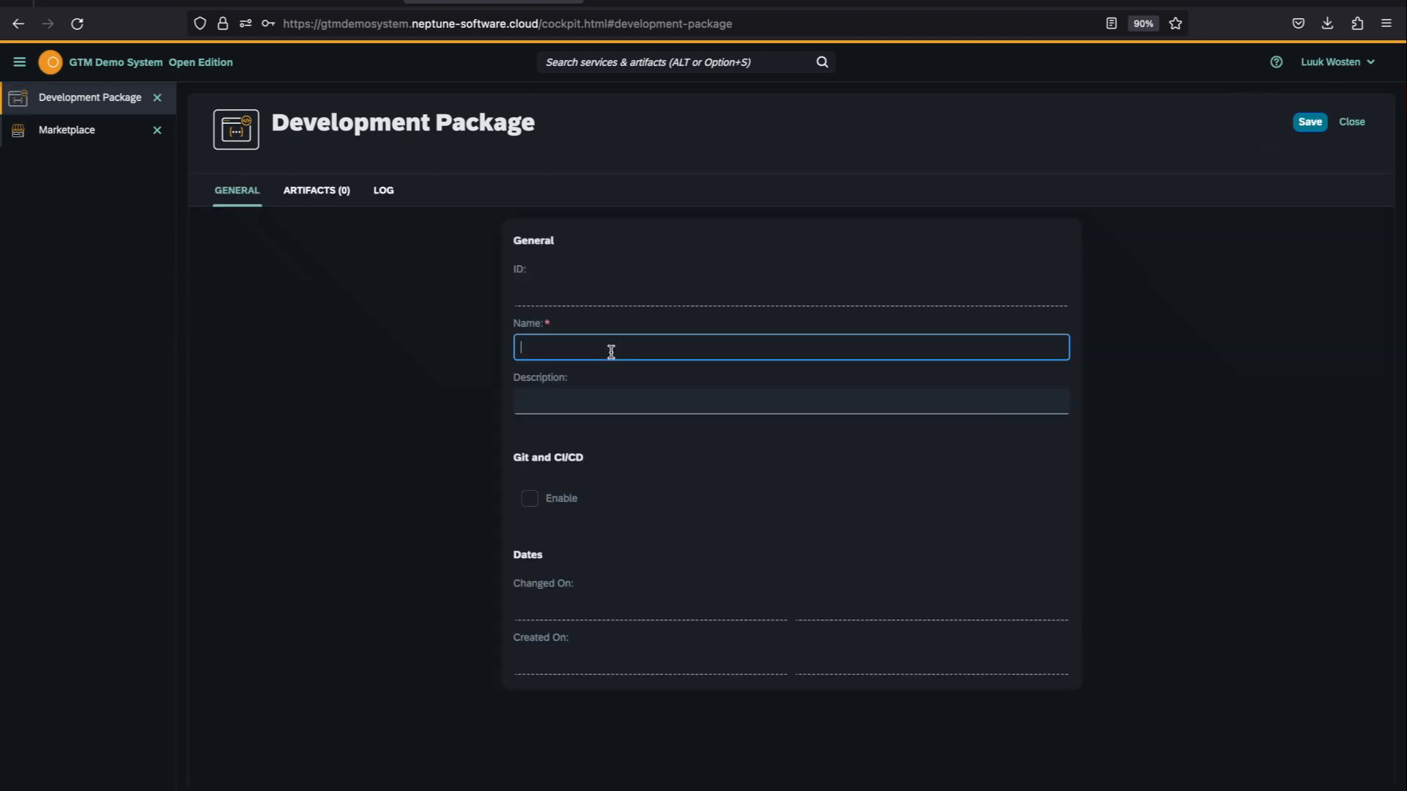
text(marketPlaceUploadDEmo)
key(BackSpace)
key(BackSpace)
key(BackSpace)
text(emo)
Step: Give the package the description "My market place item" and save it
click(584, 396)
text(My m)
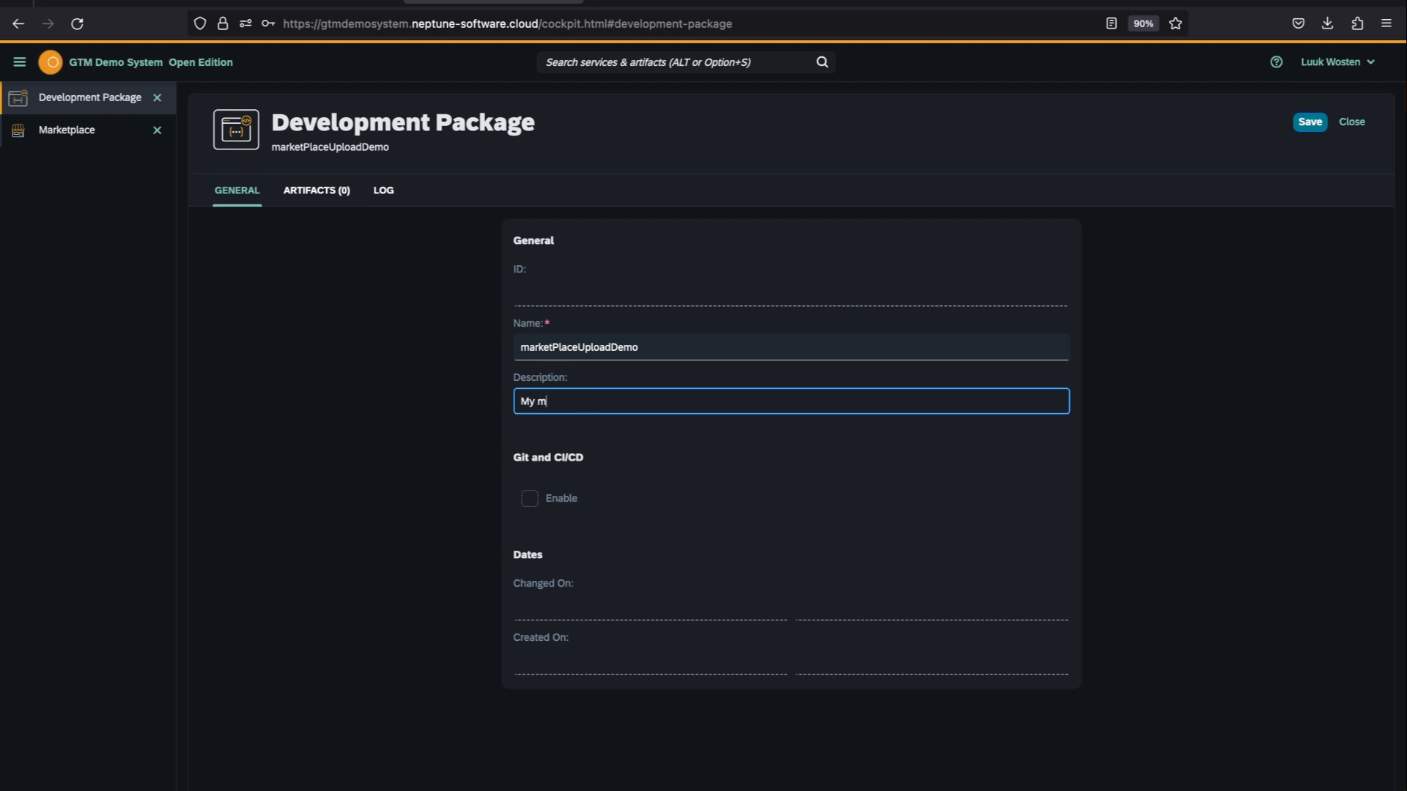
text(arket place item)
click(1310, 123)
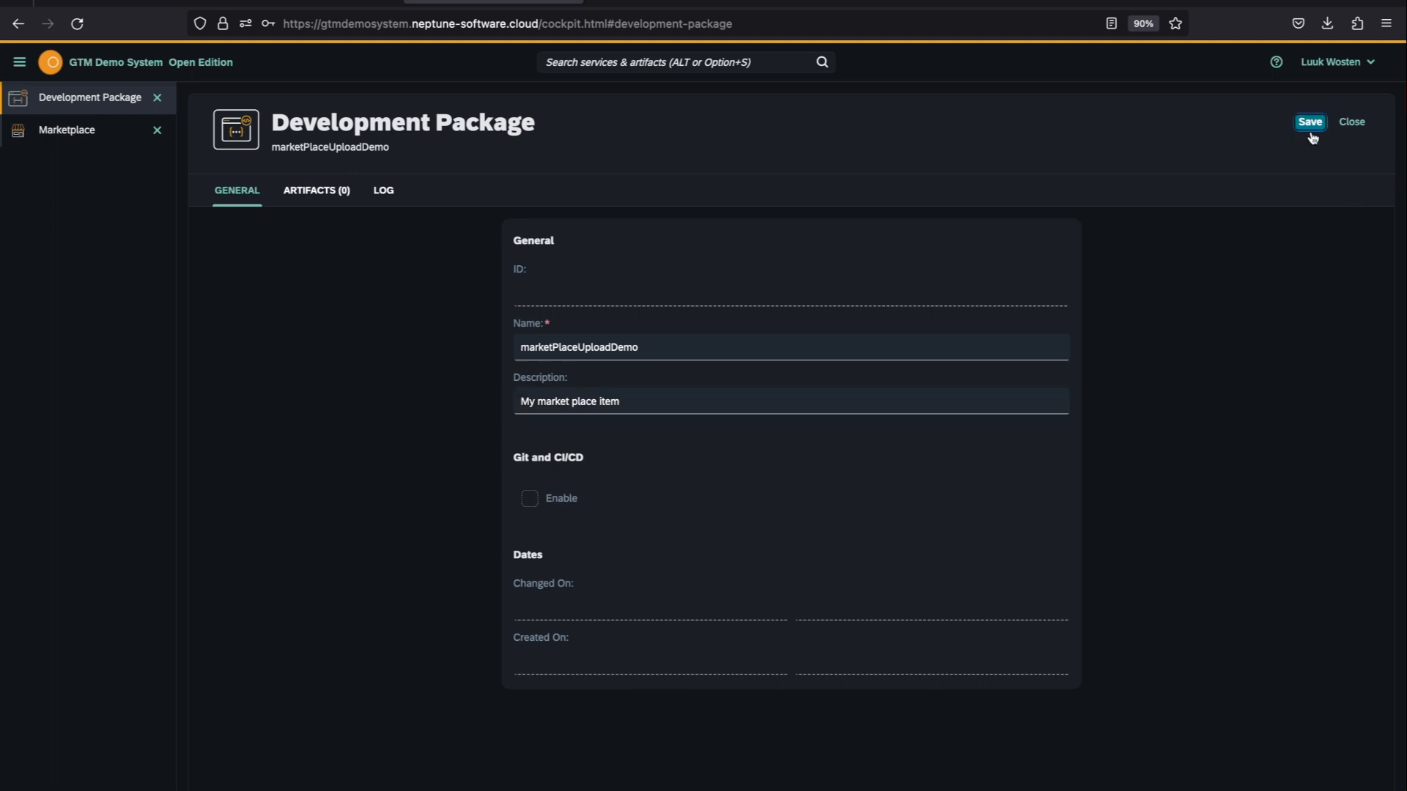
Step: Enable Git and CI/CD for the package and open its remote repository URL for editing
click(533, 503)
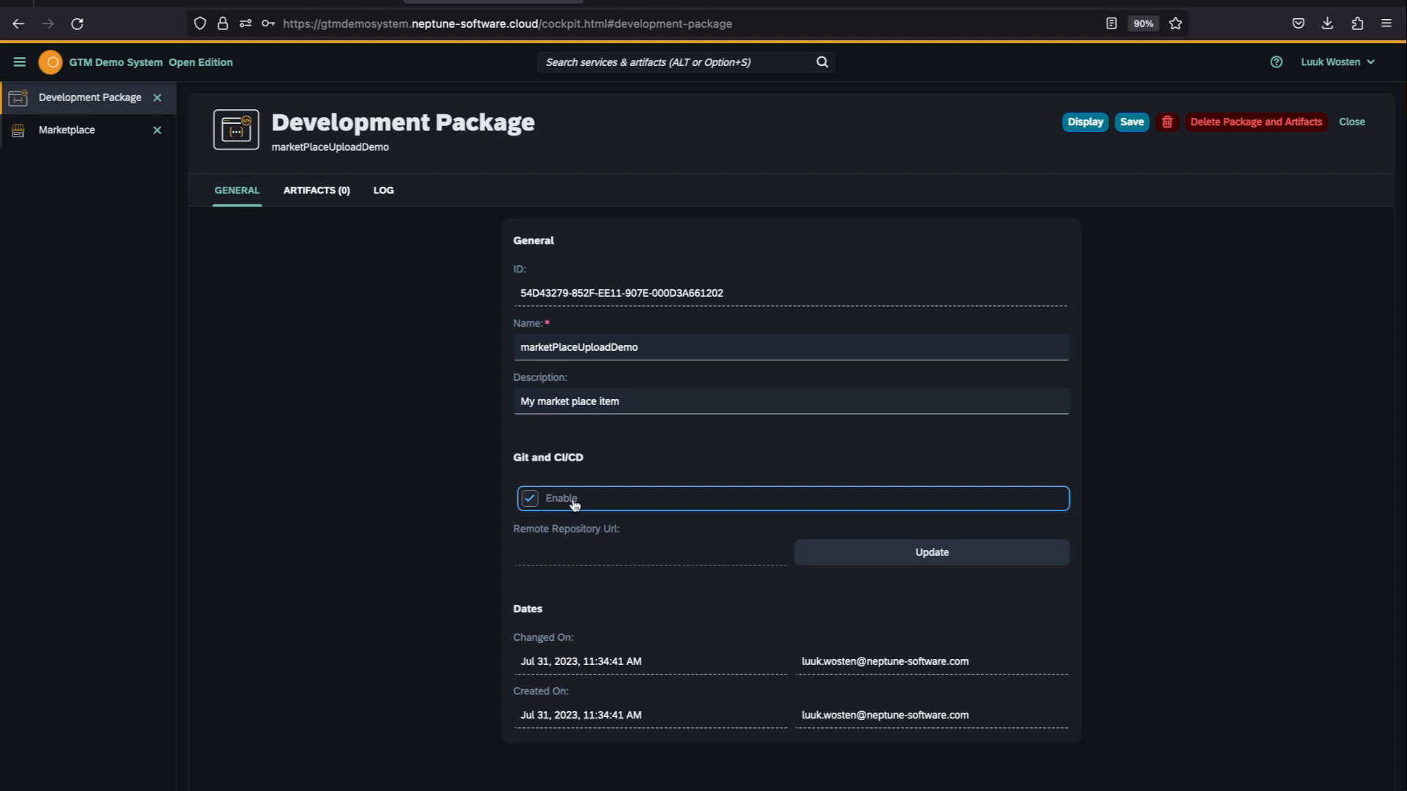
click(714, 554)
click(874, 566)
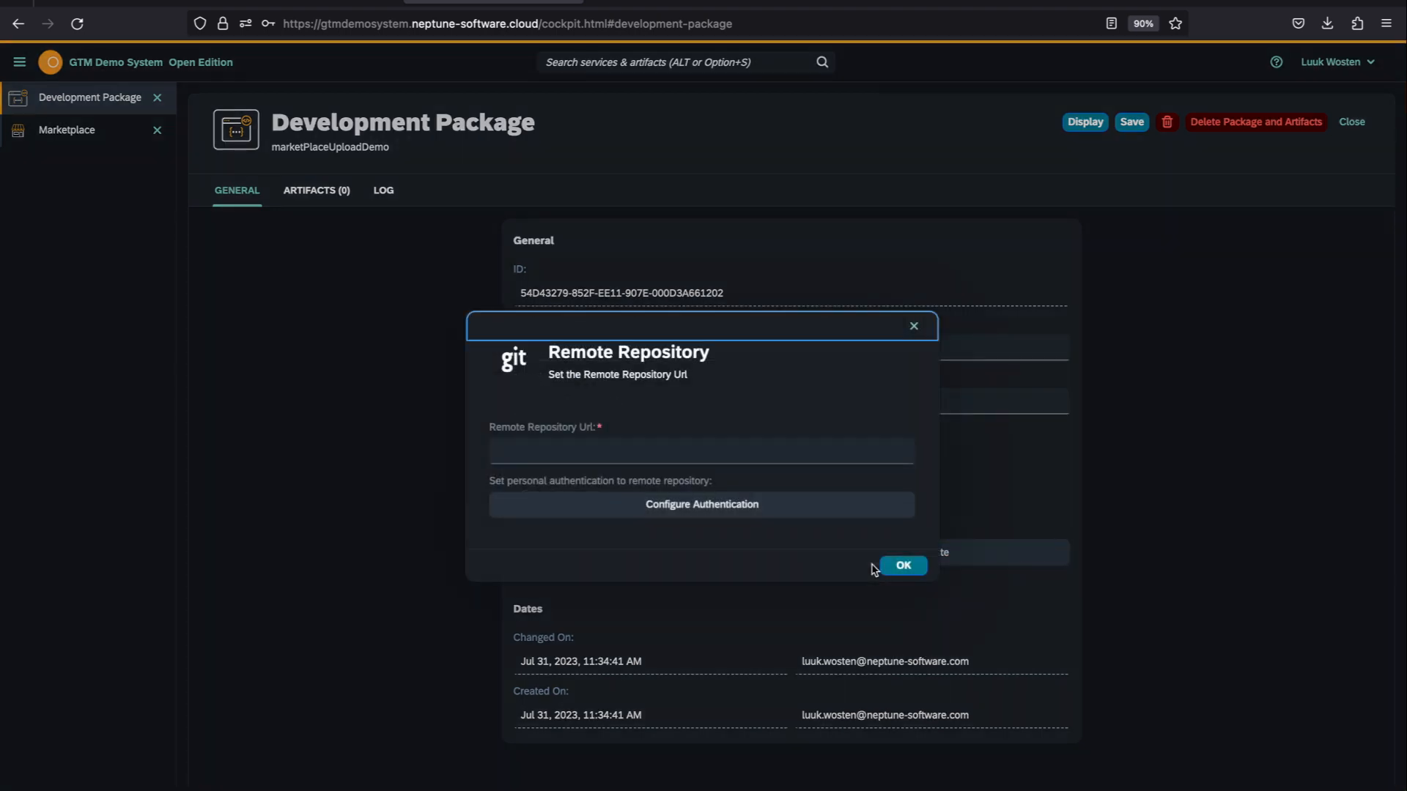
click(630, 449)
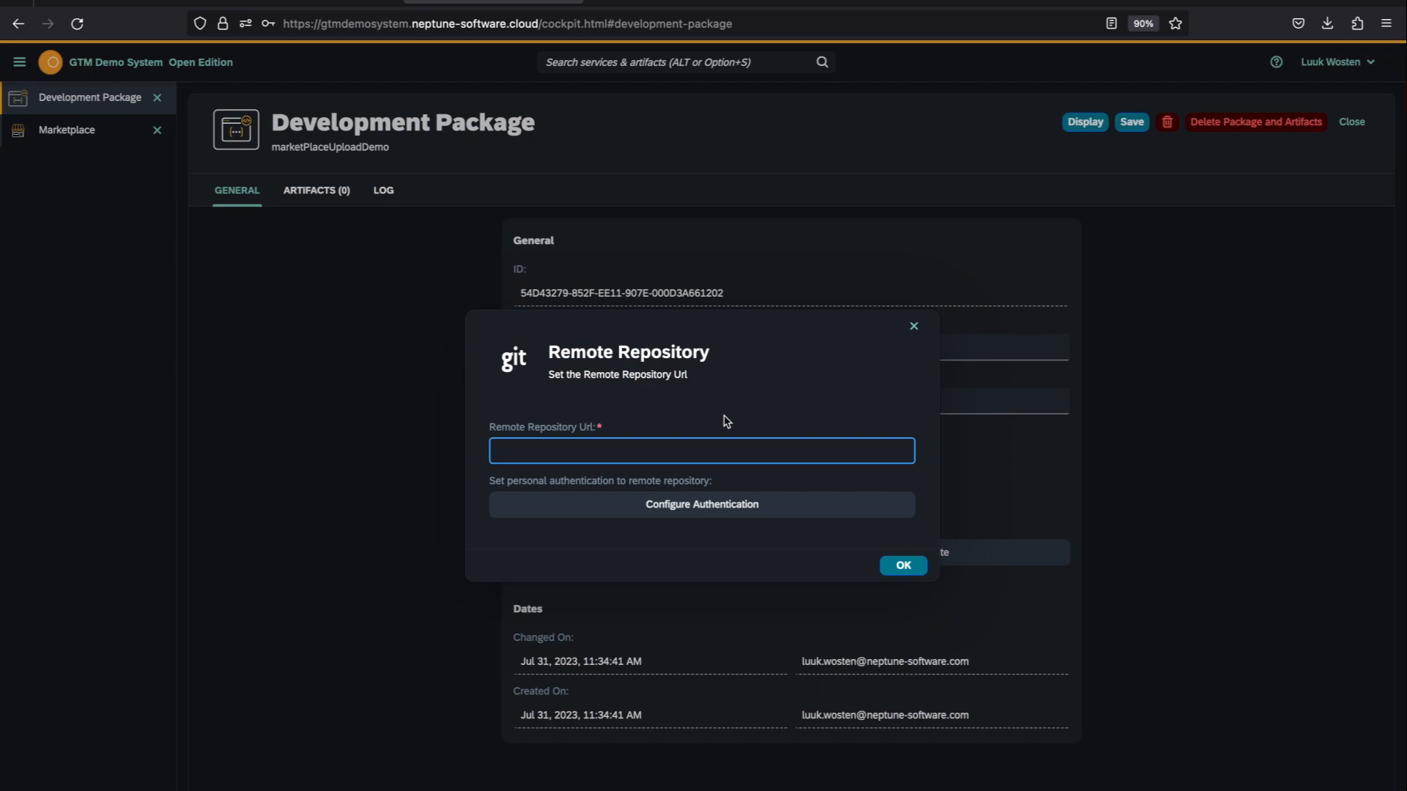
Step: Copy the NeptuneMarketplaceDemo repository's address from GitHub and enter it as the package's remote repository URL
click(647, 11)
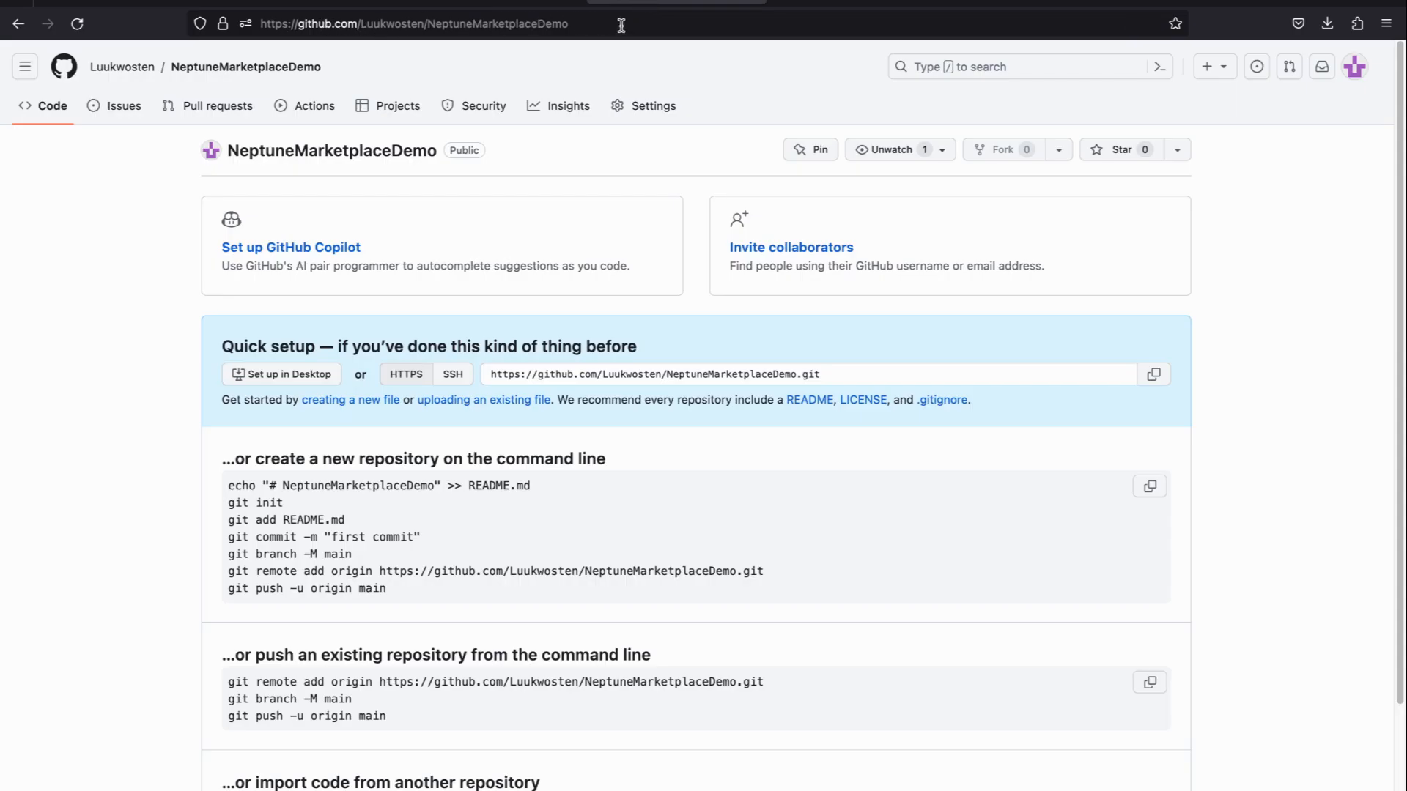
click(622, 25)
key(ctrl+c)
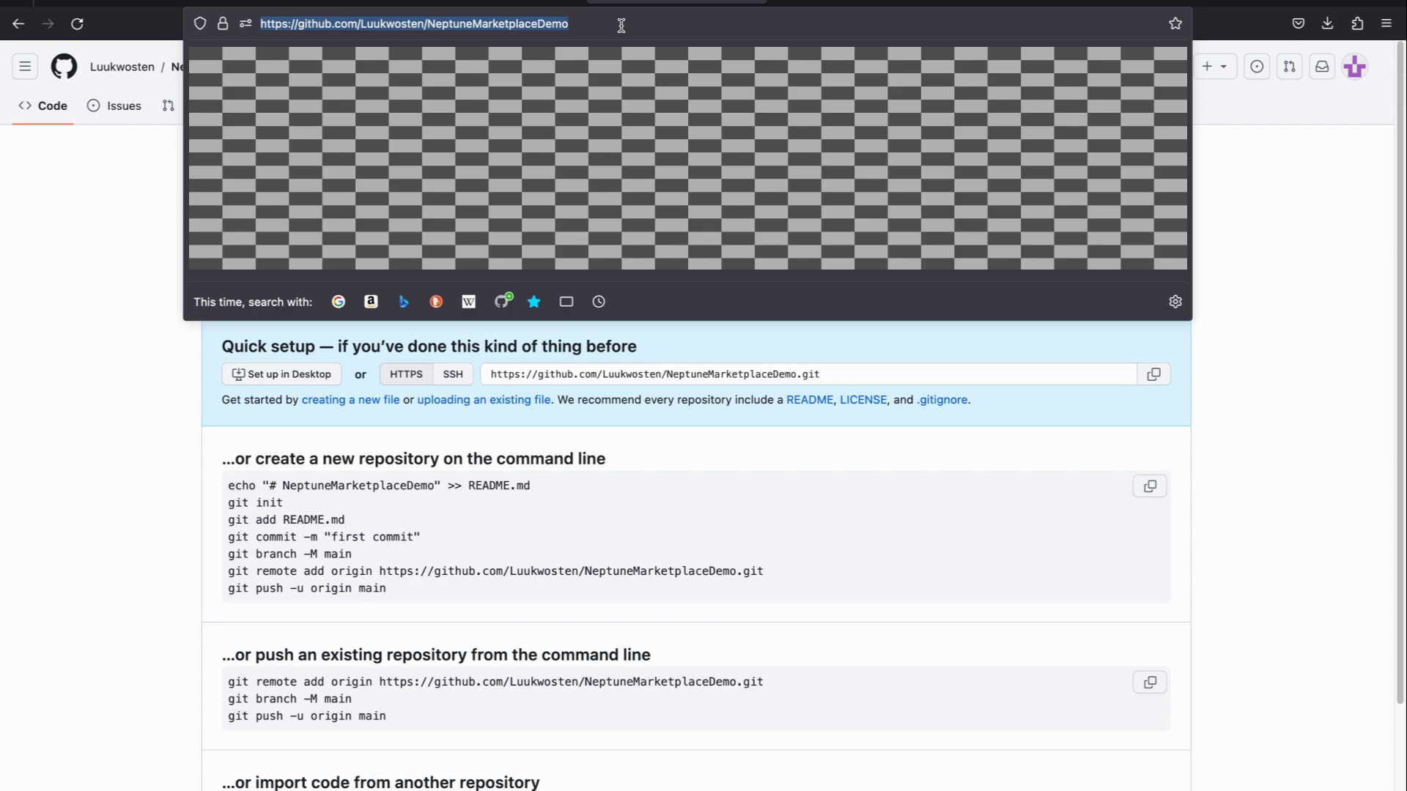
click(568, 11)
click(621, 441)
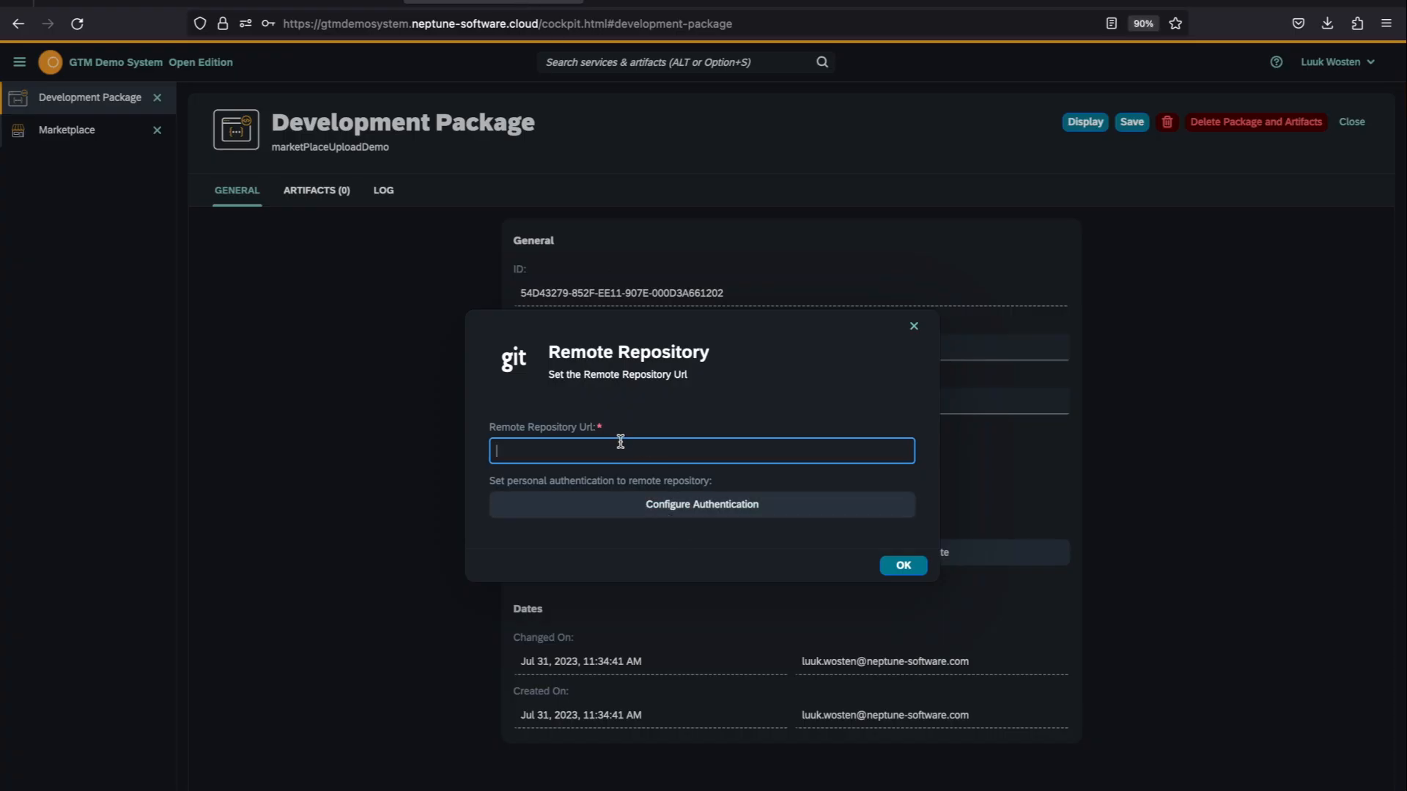
key(ctrl+v)
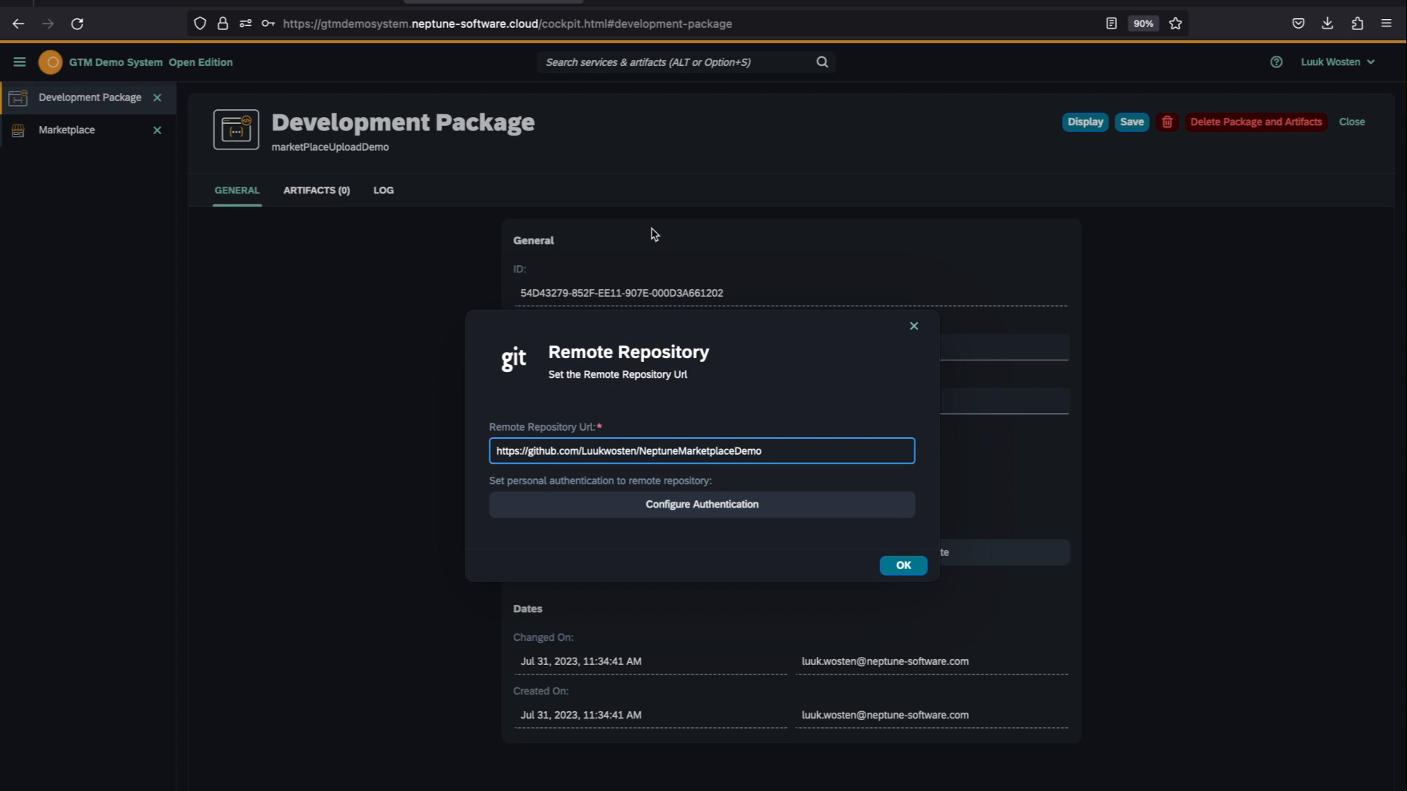
click(775, 375)
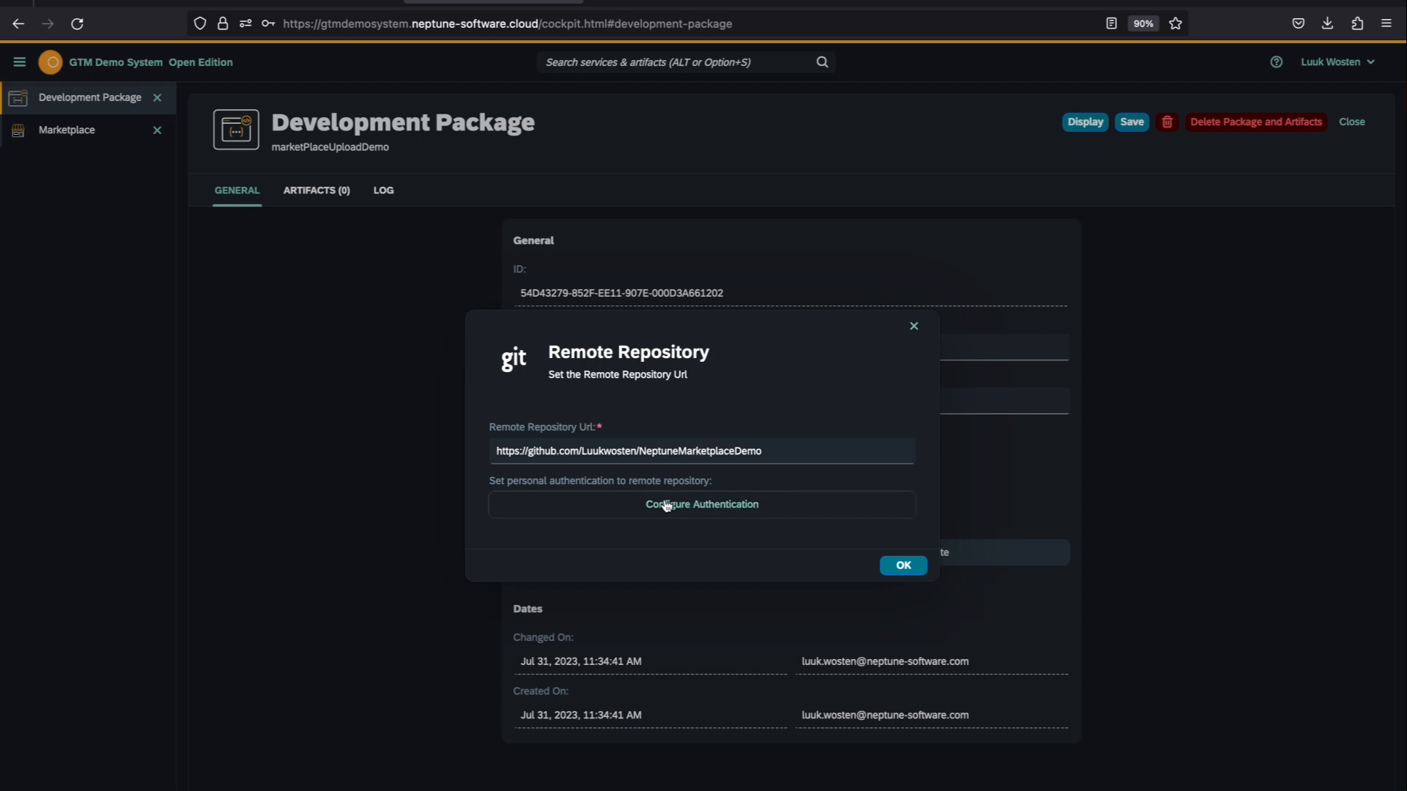
Step: Set up GitHub authentication with the personal access token, confirm the remote repository, and save the package
click(688, 510)
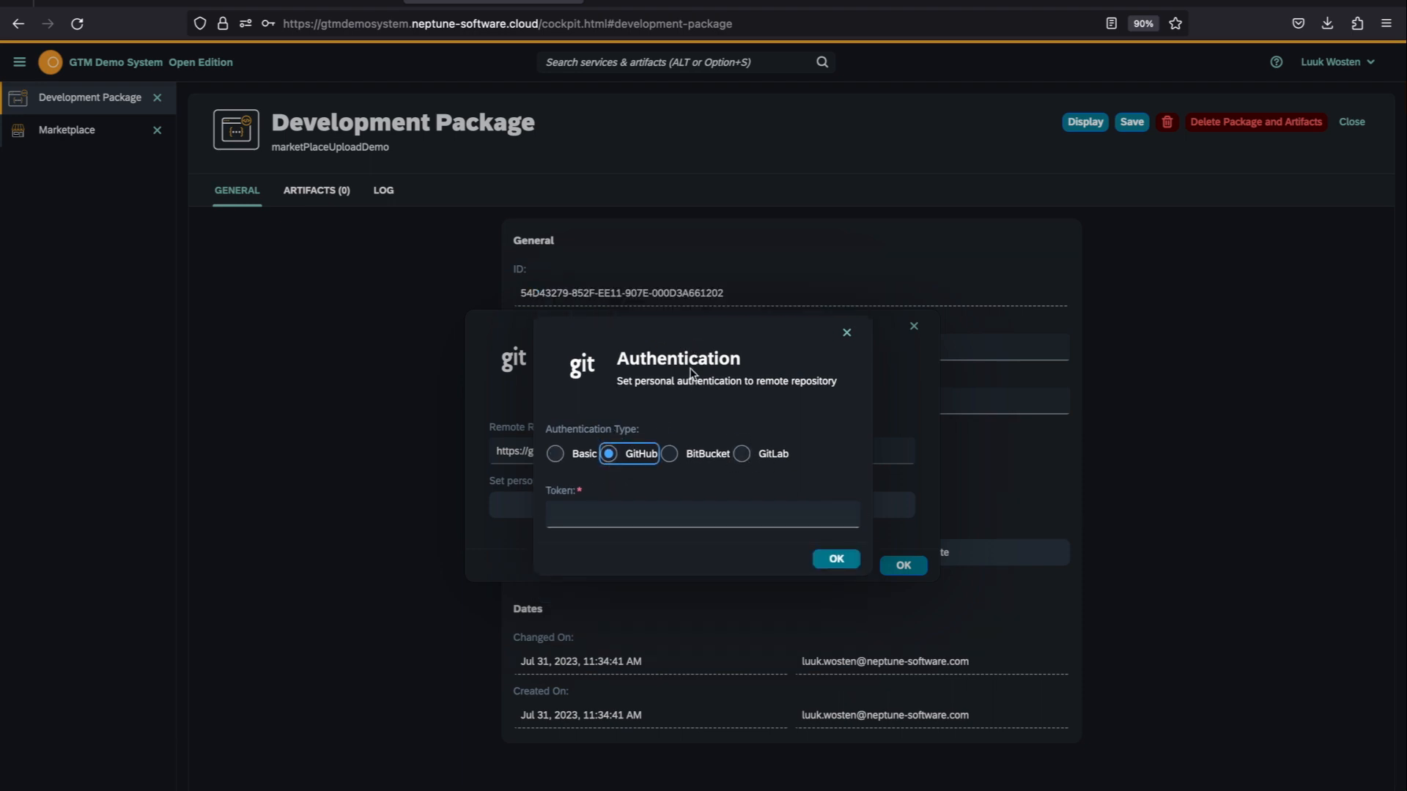
click(661, 510)
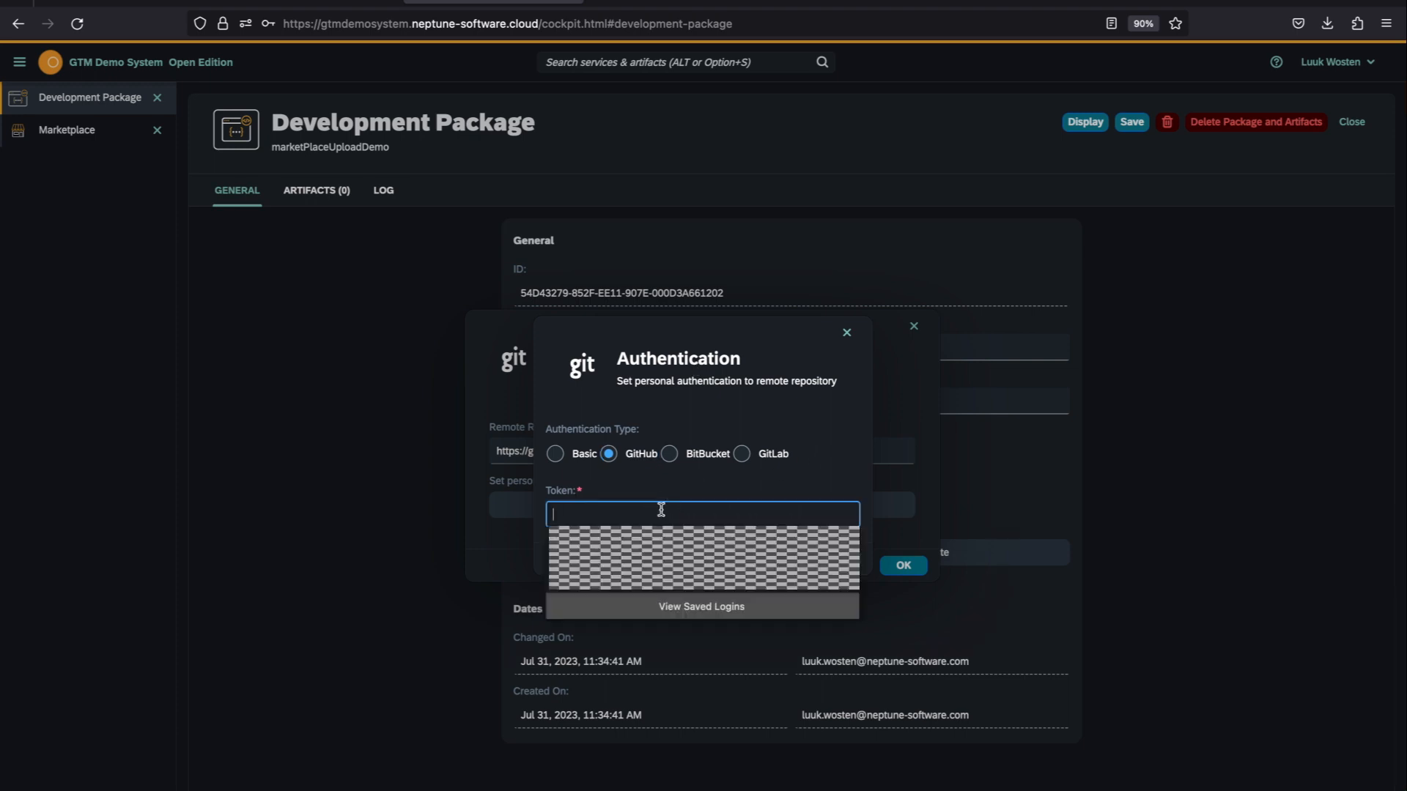
key(ctrl+v)
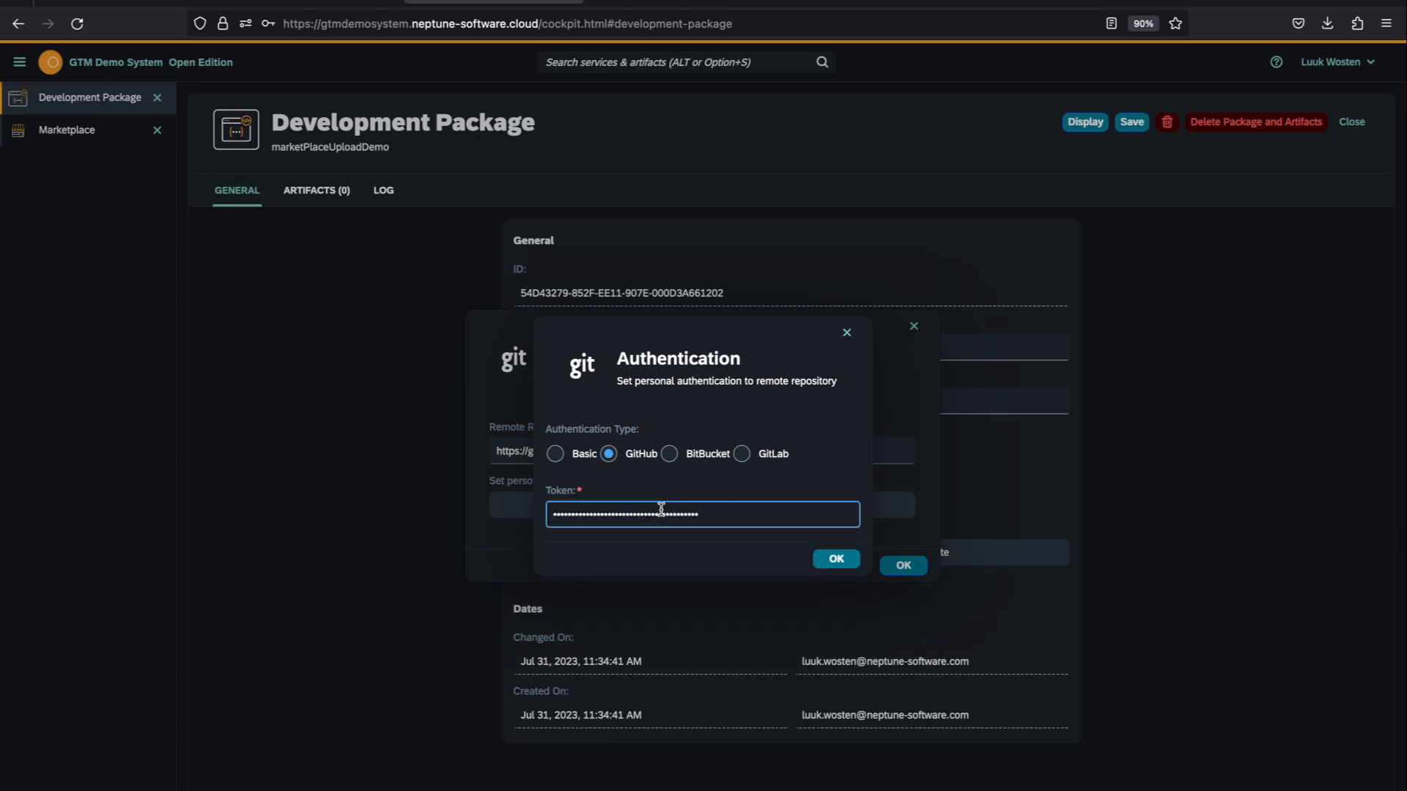
click(834, 560)
click(907, 570)
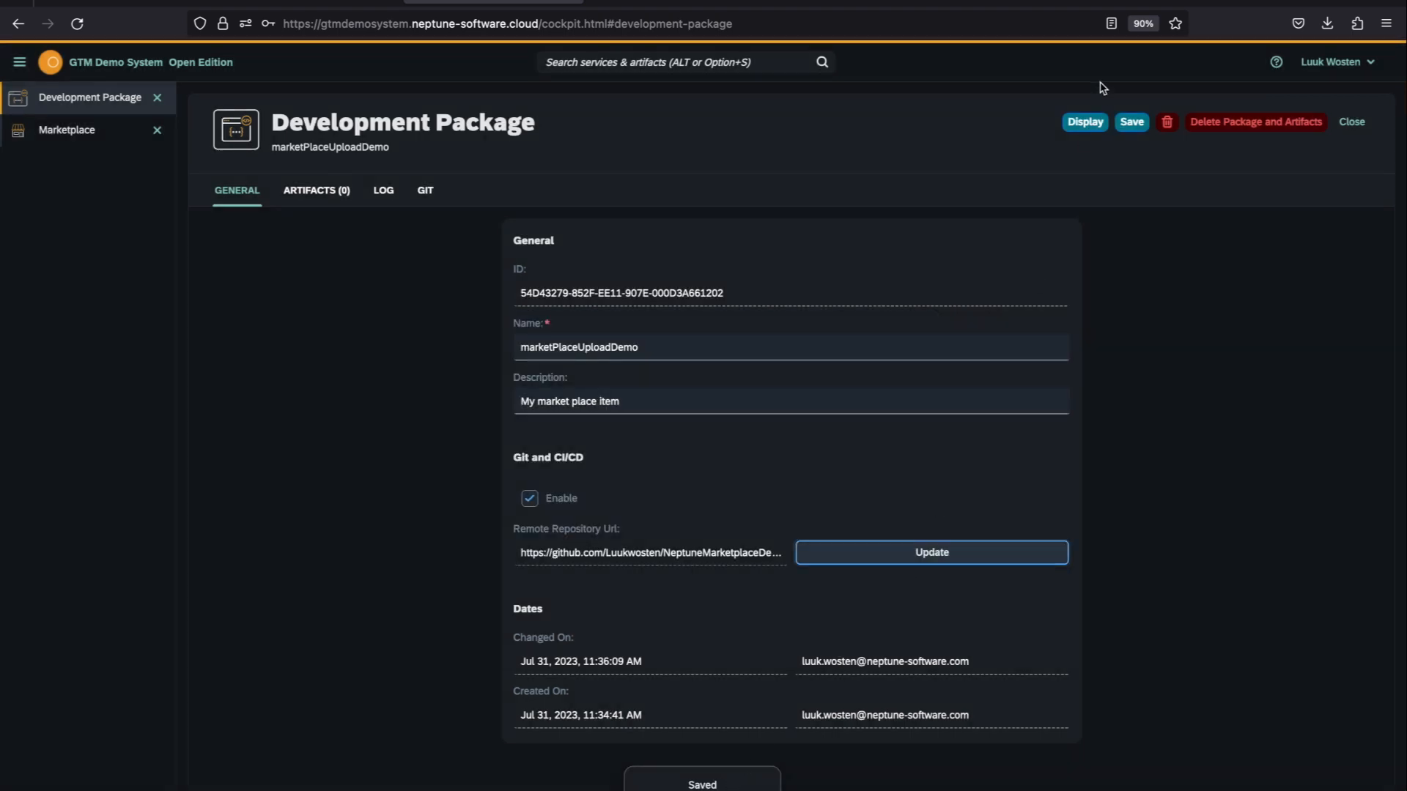
click(1128, 129)
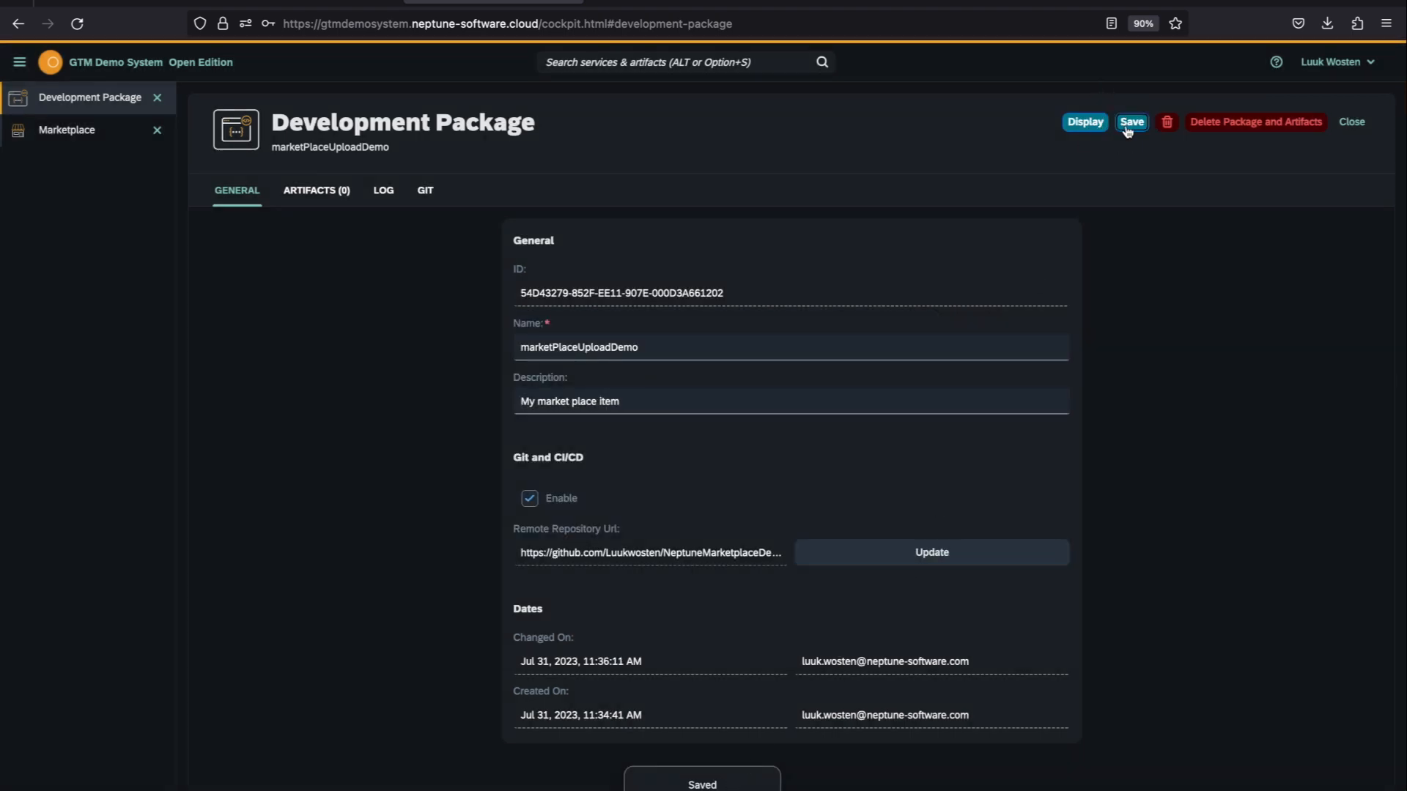
Step: Open the package's Git settings and check which branches are available
click(426, 197)
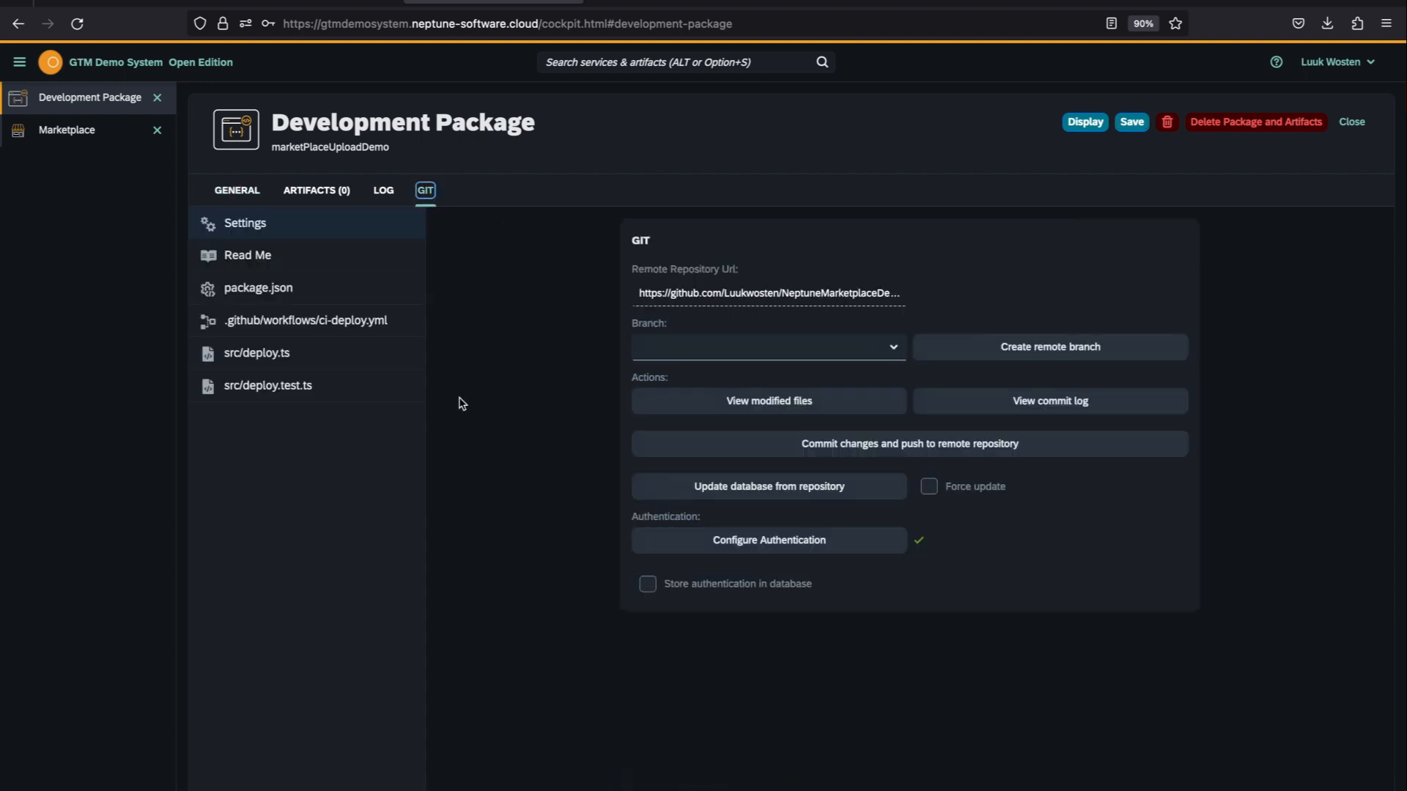
click(893, 349)
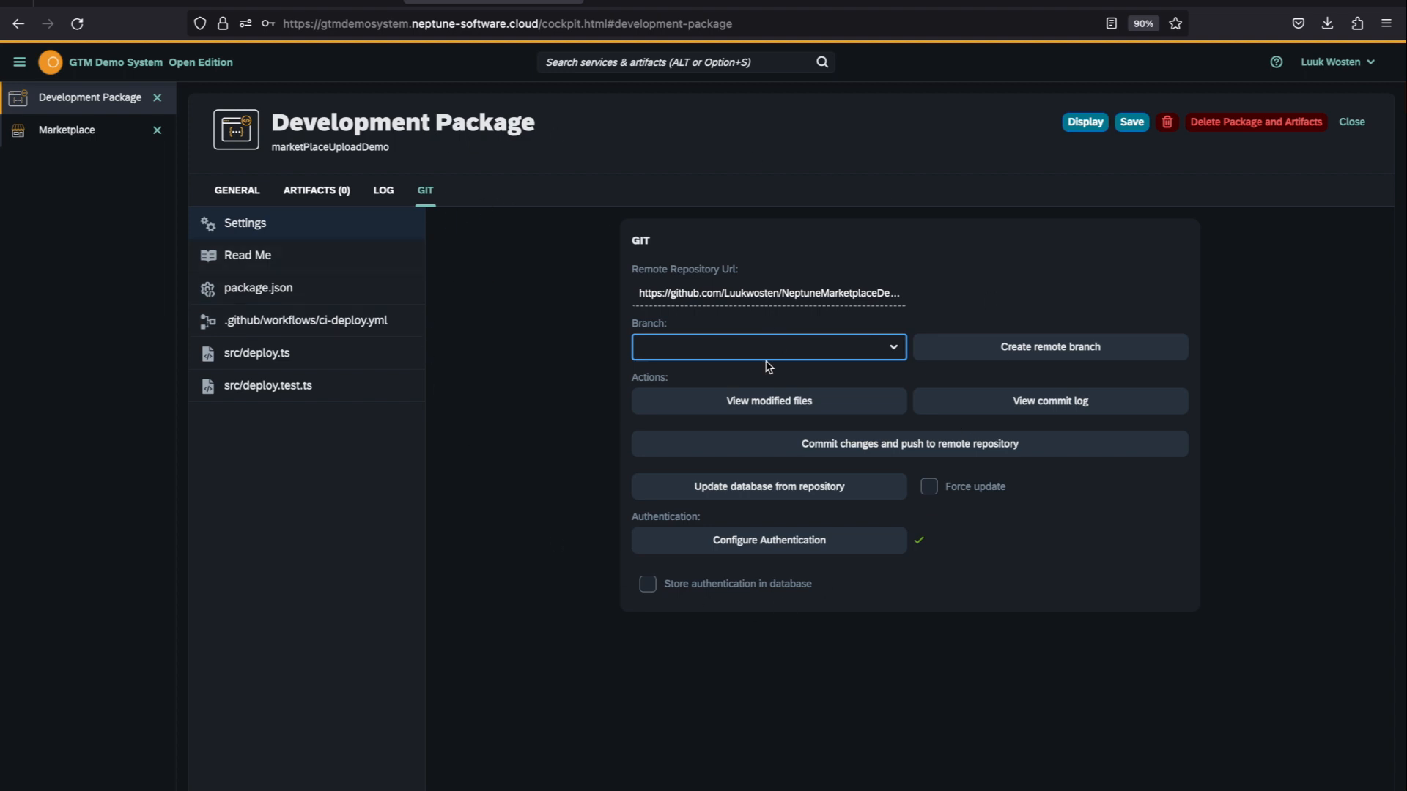
click(1055, 352)
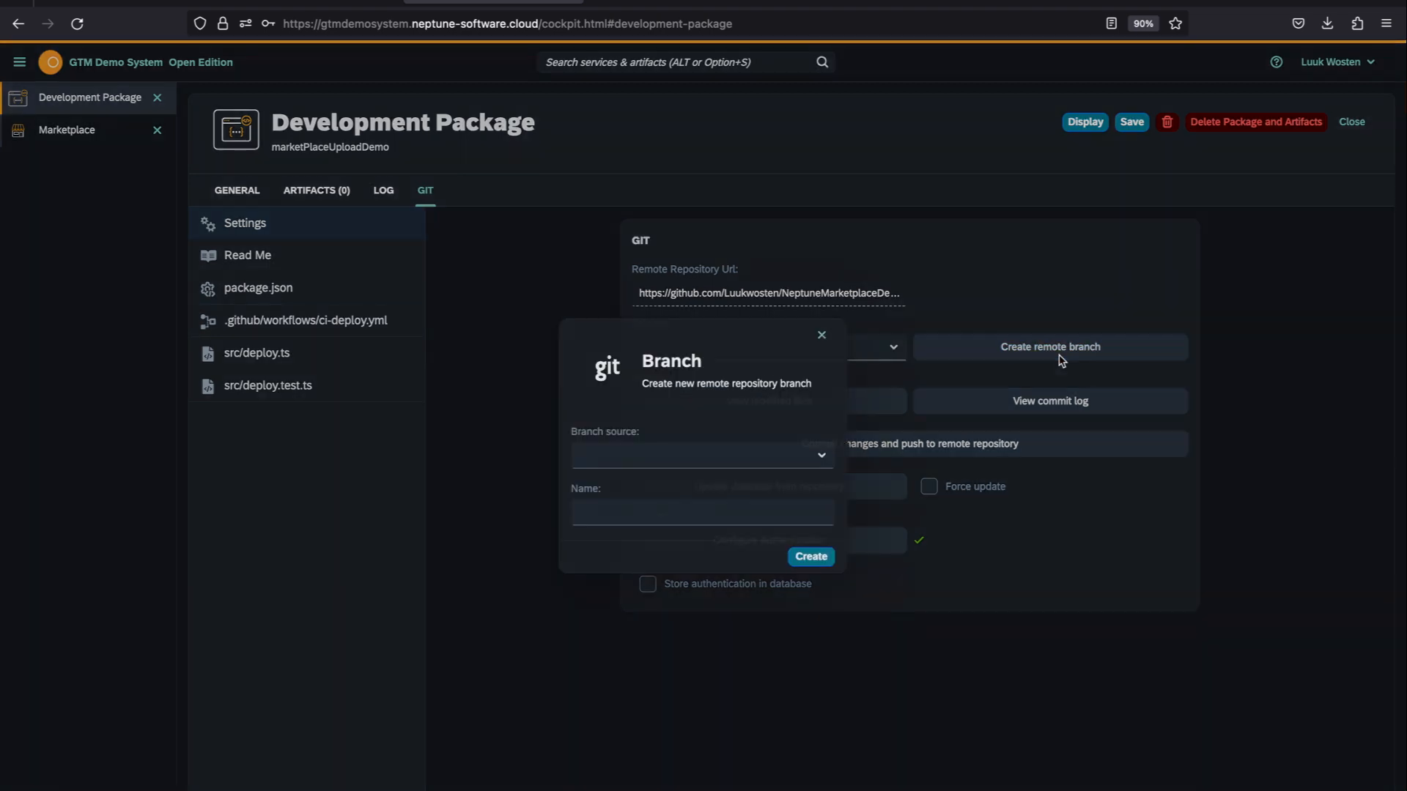
click(813, 459)
click(821, 335)
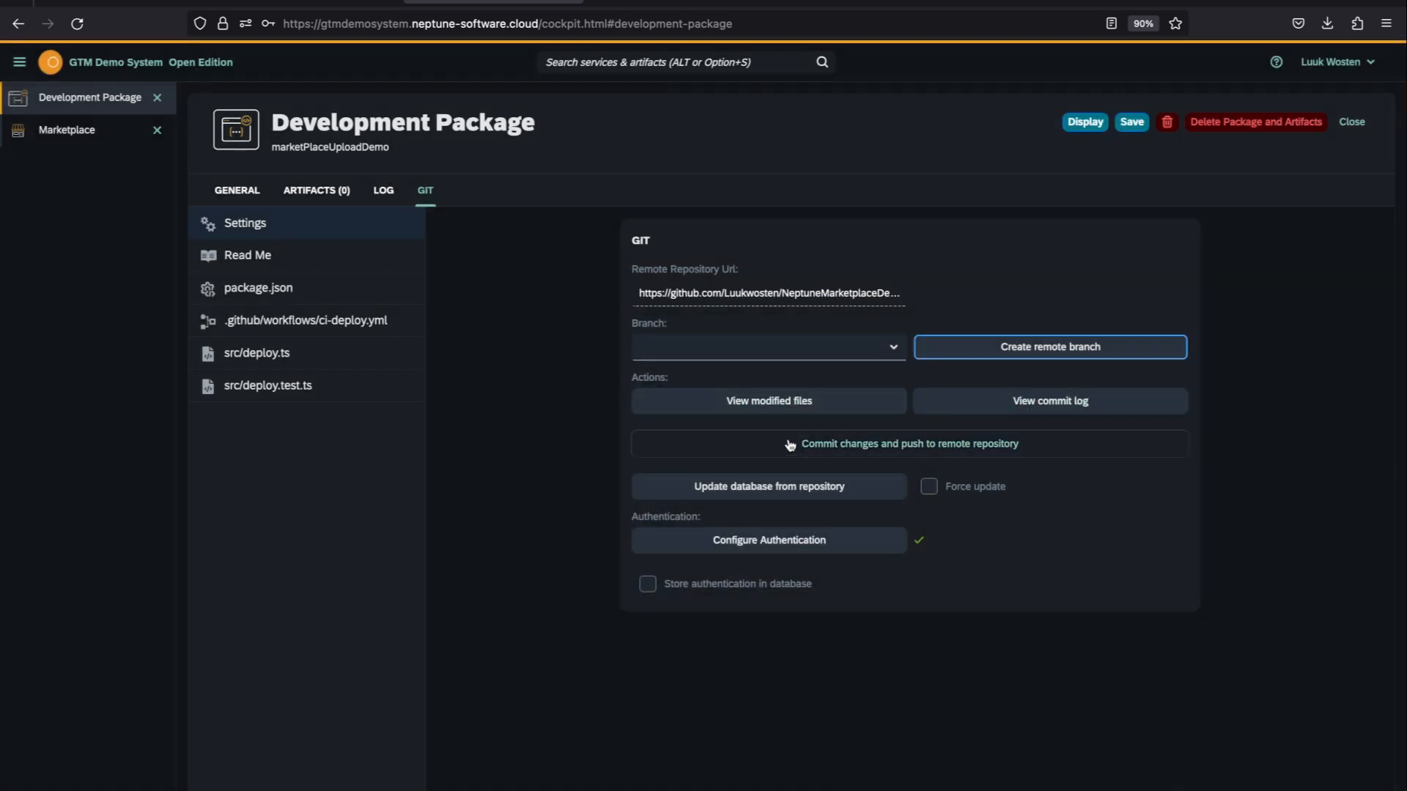
Step: Review the files offered for commit and the package's artifact list, and switch to the App Designer
click(974, 453)
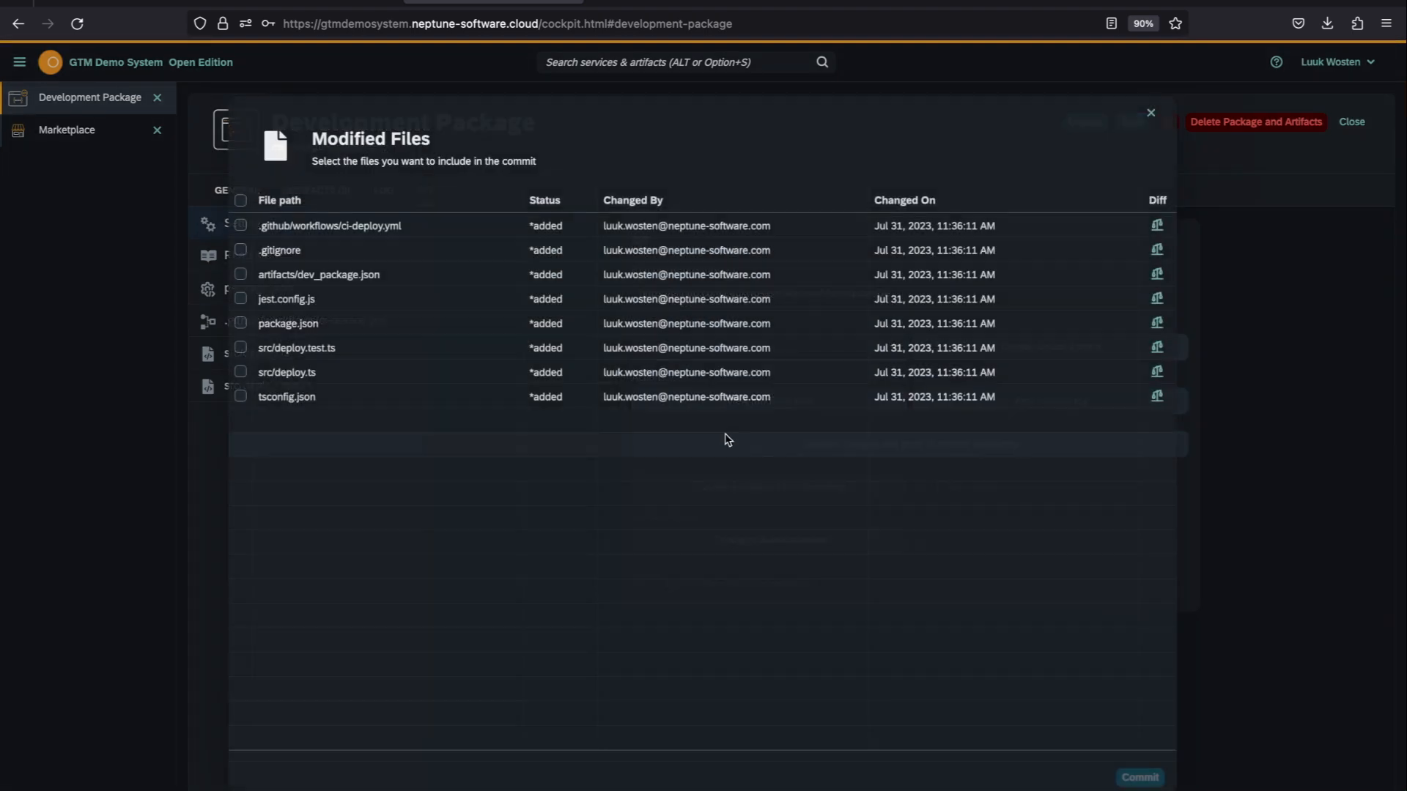
click(1152, 115)
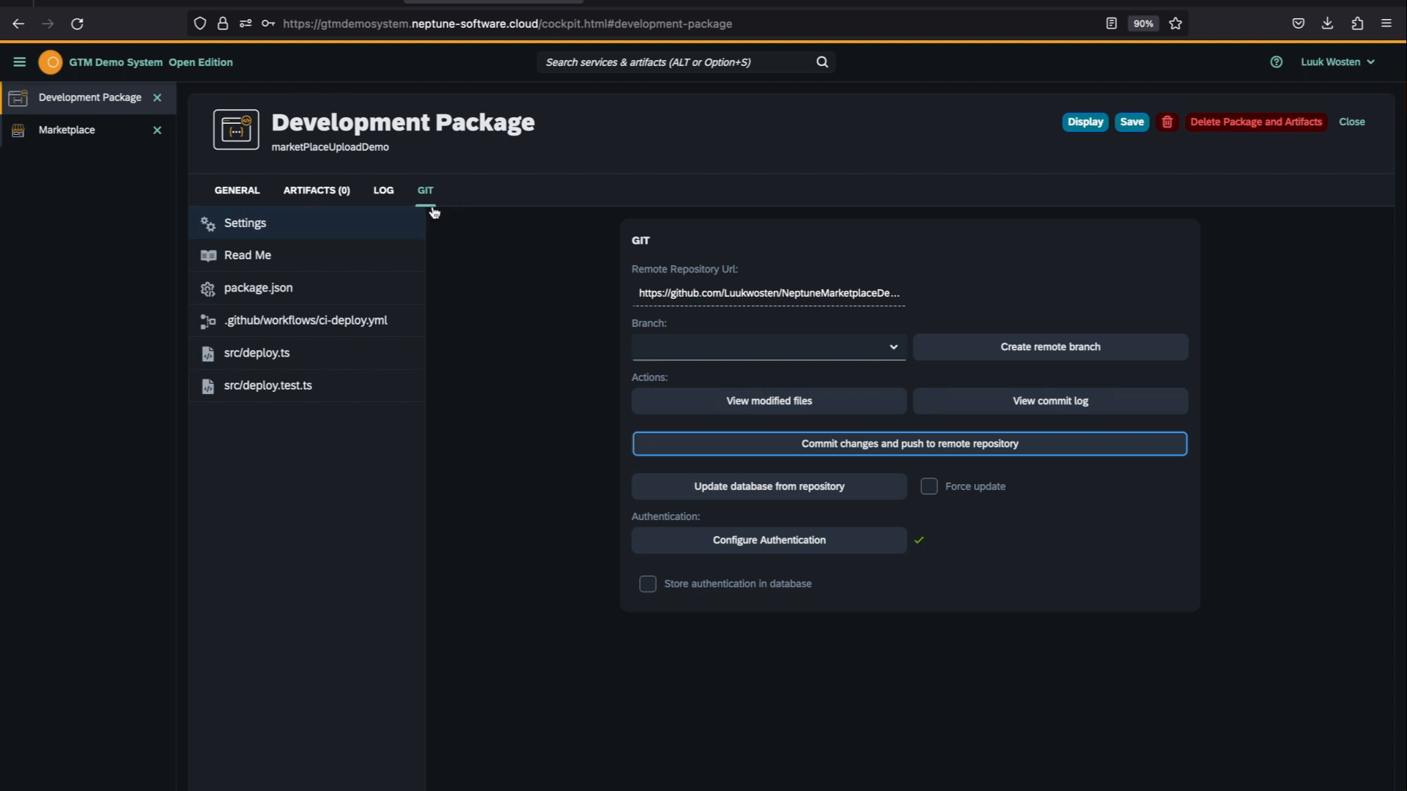
click(320, 195)
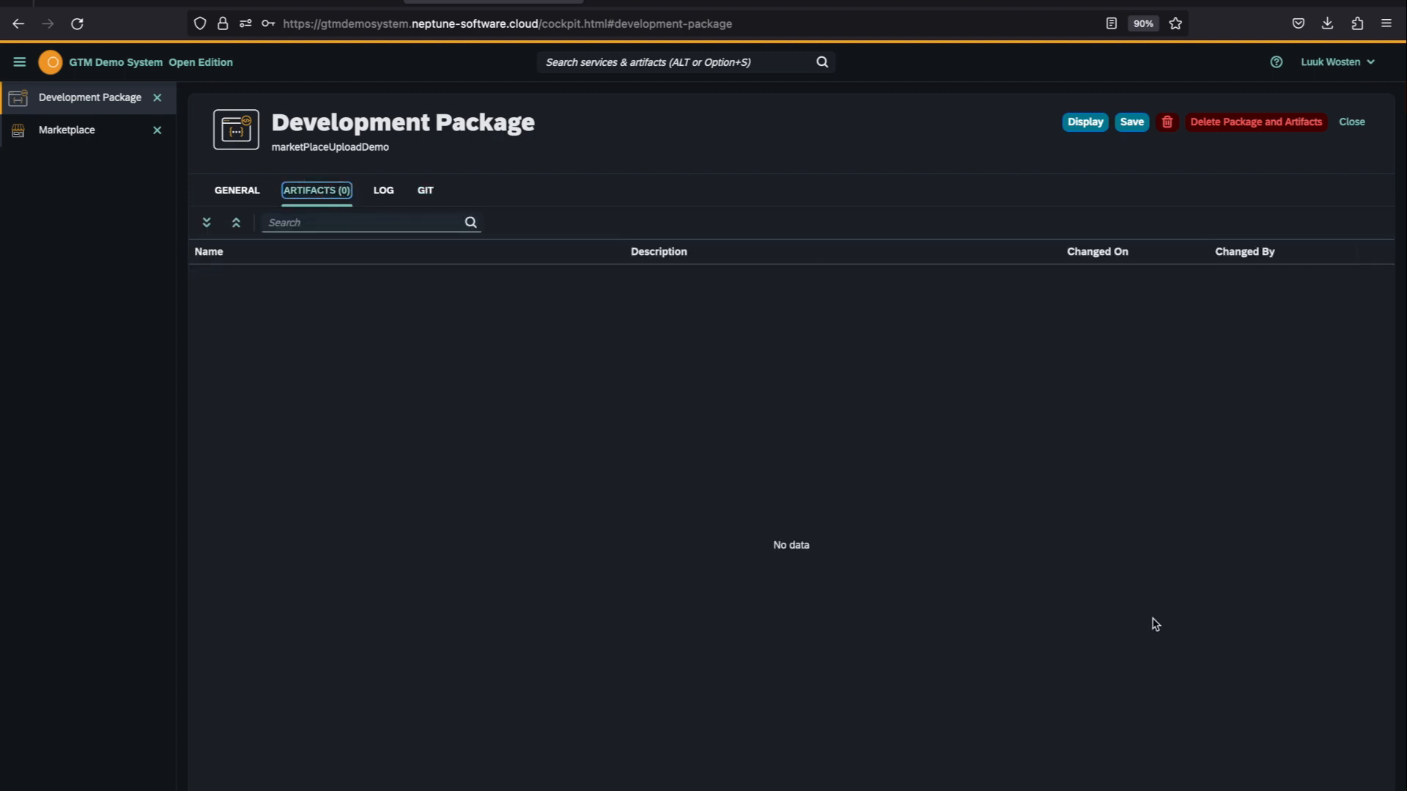
click(294, 1)
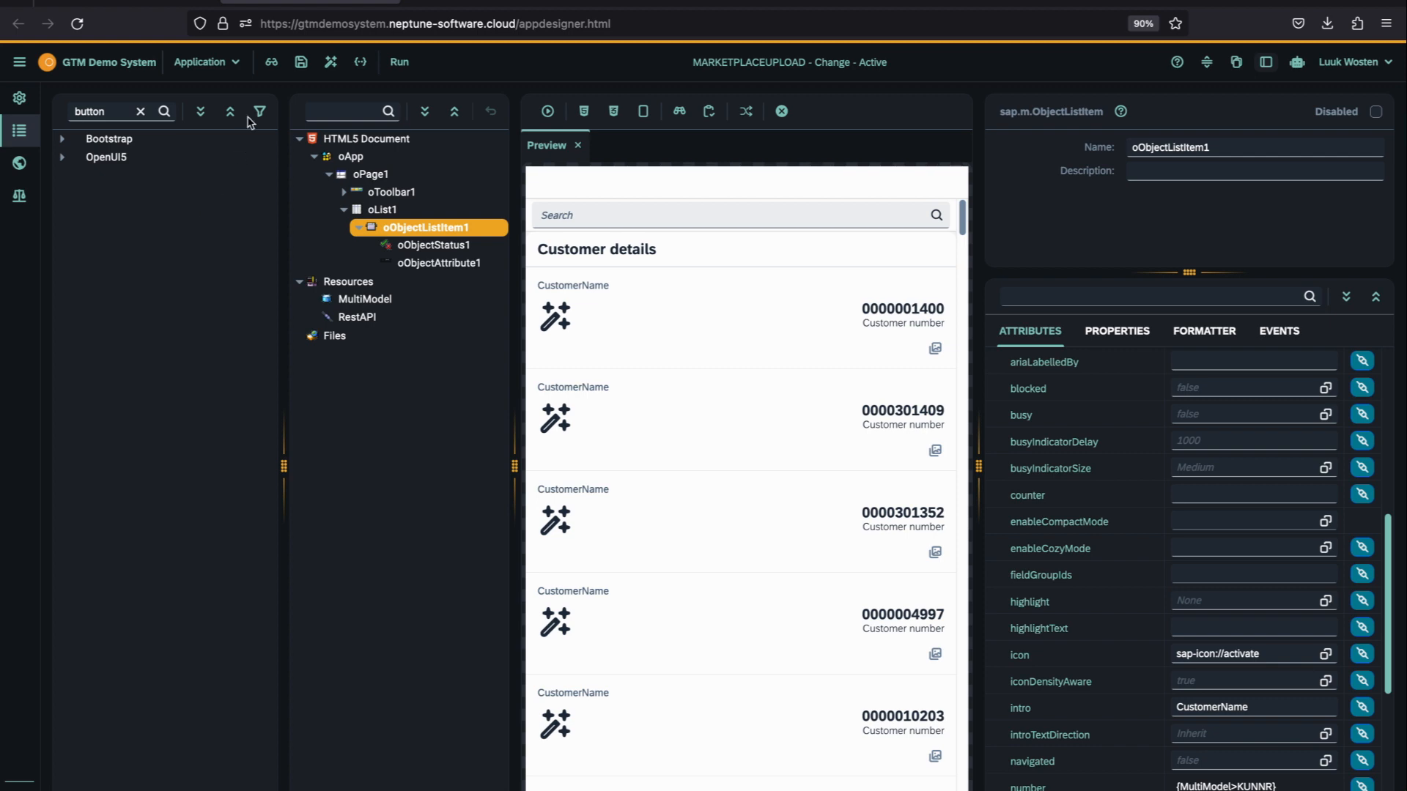
click(209, 61)
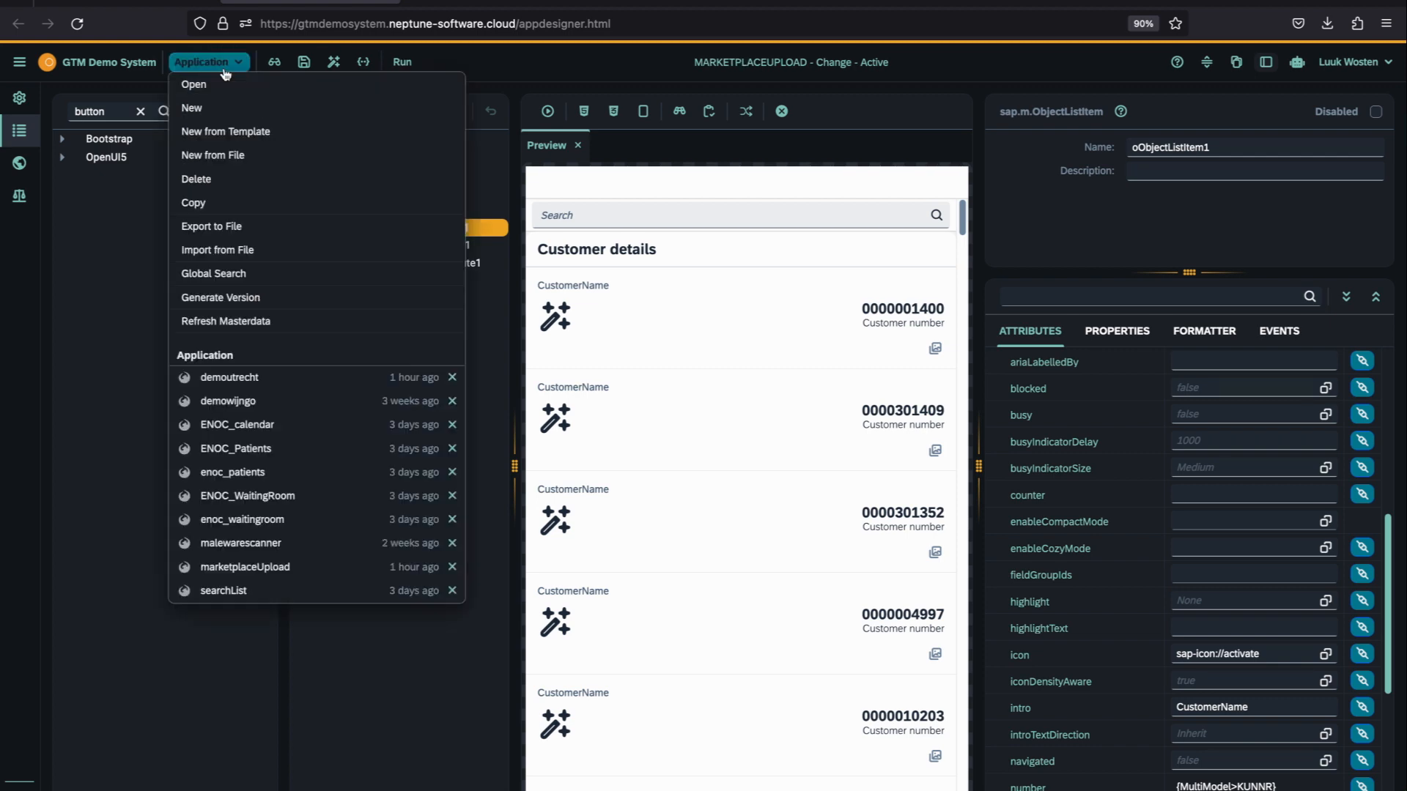
click(211, 111)
click(506, 416)
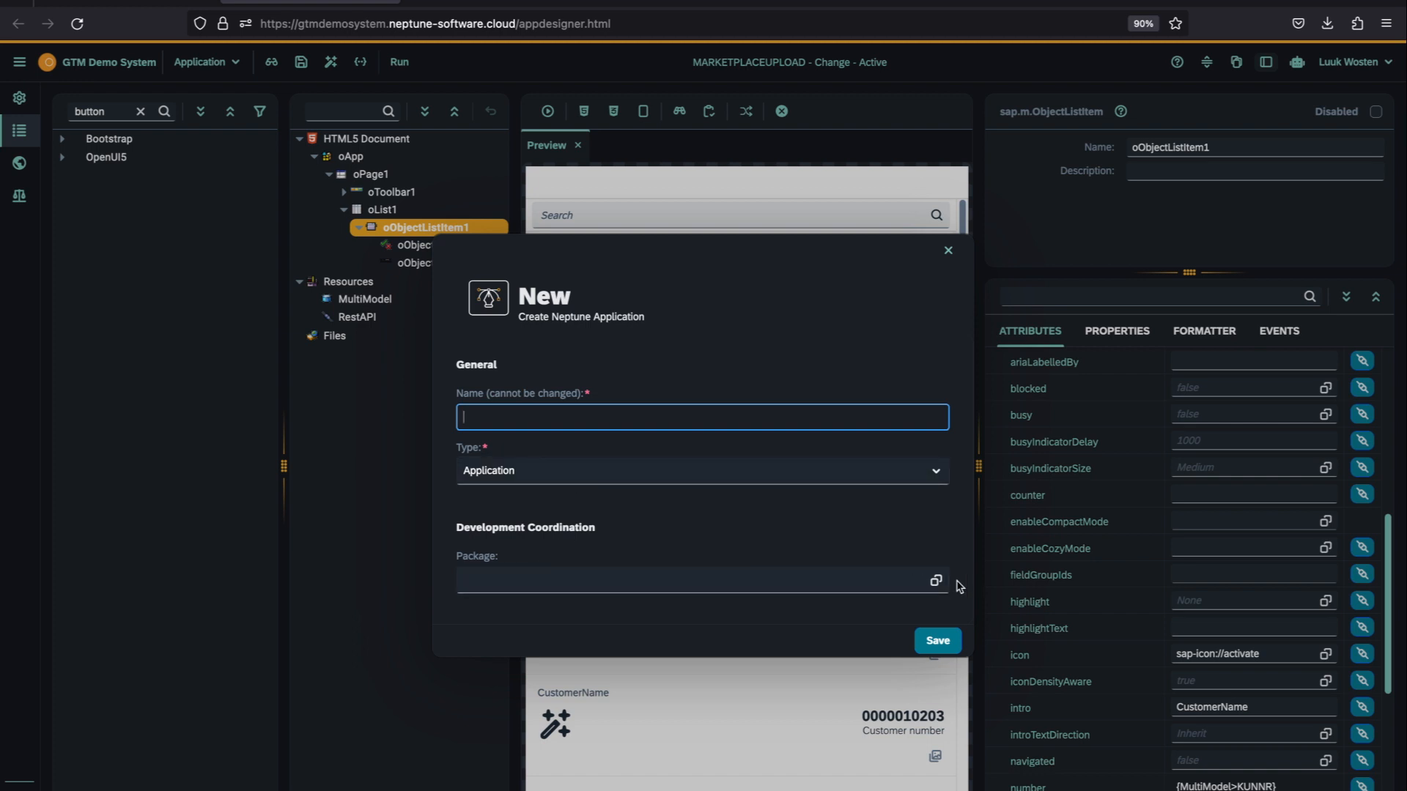
click(948, 250)
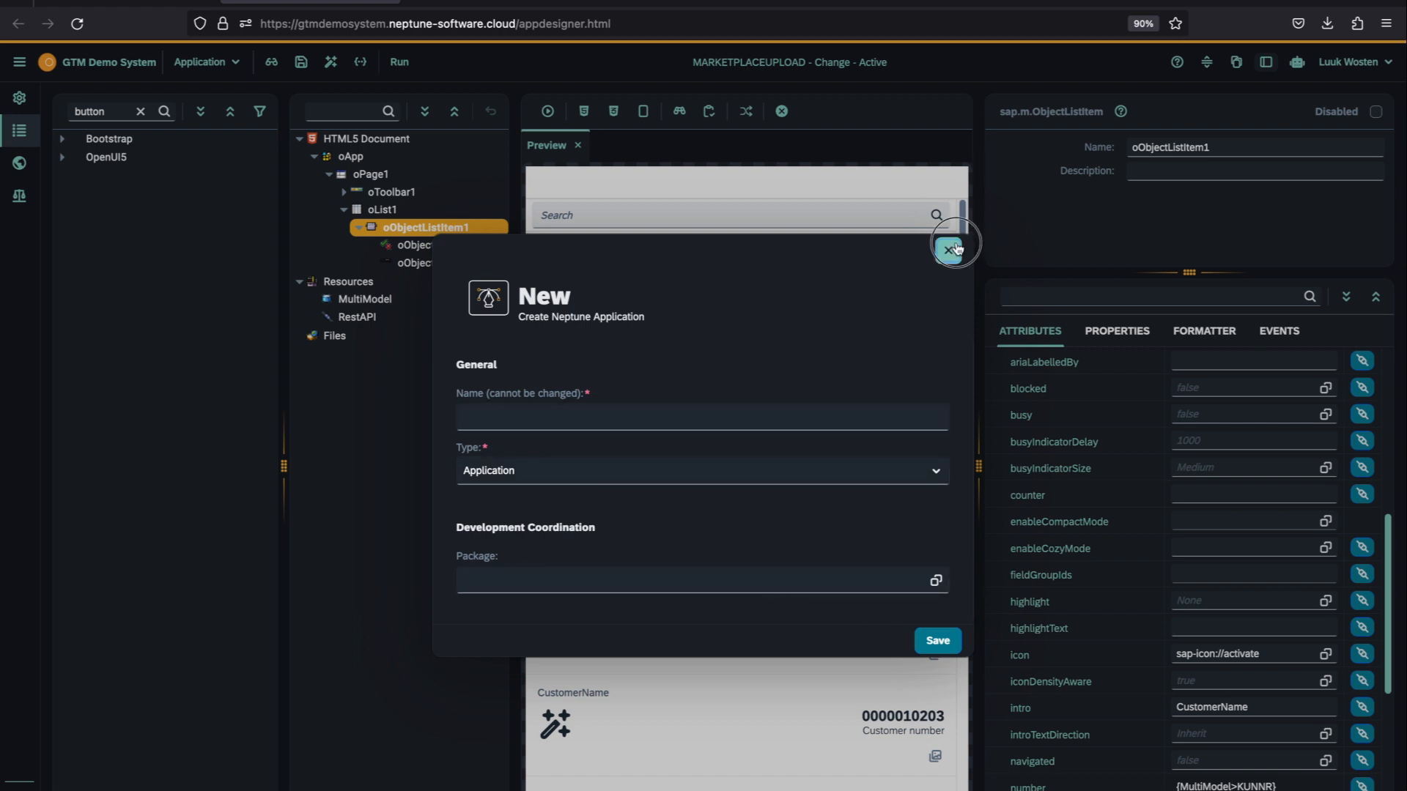
Step: Assign the marketplaceUpload application to the marketPlaceUploadDemo package in its application settings, and save and activate it
click(14, 107)
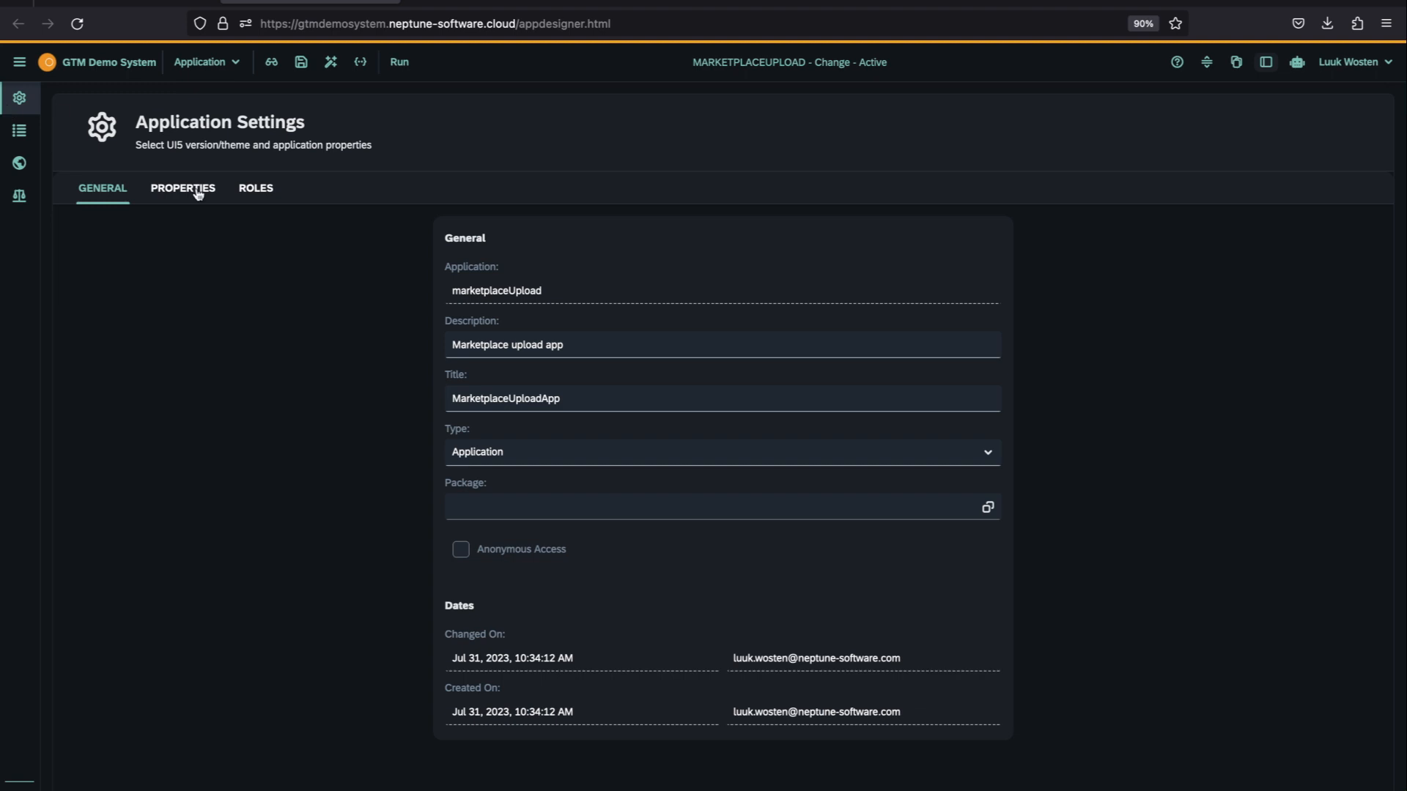
click(987, 507)
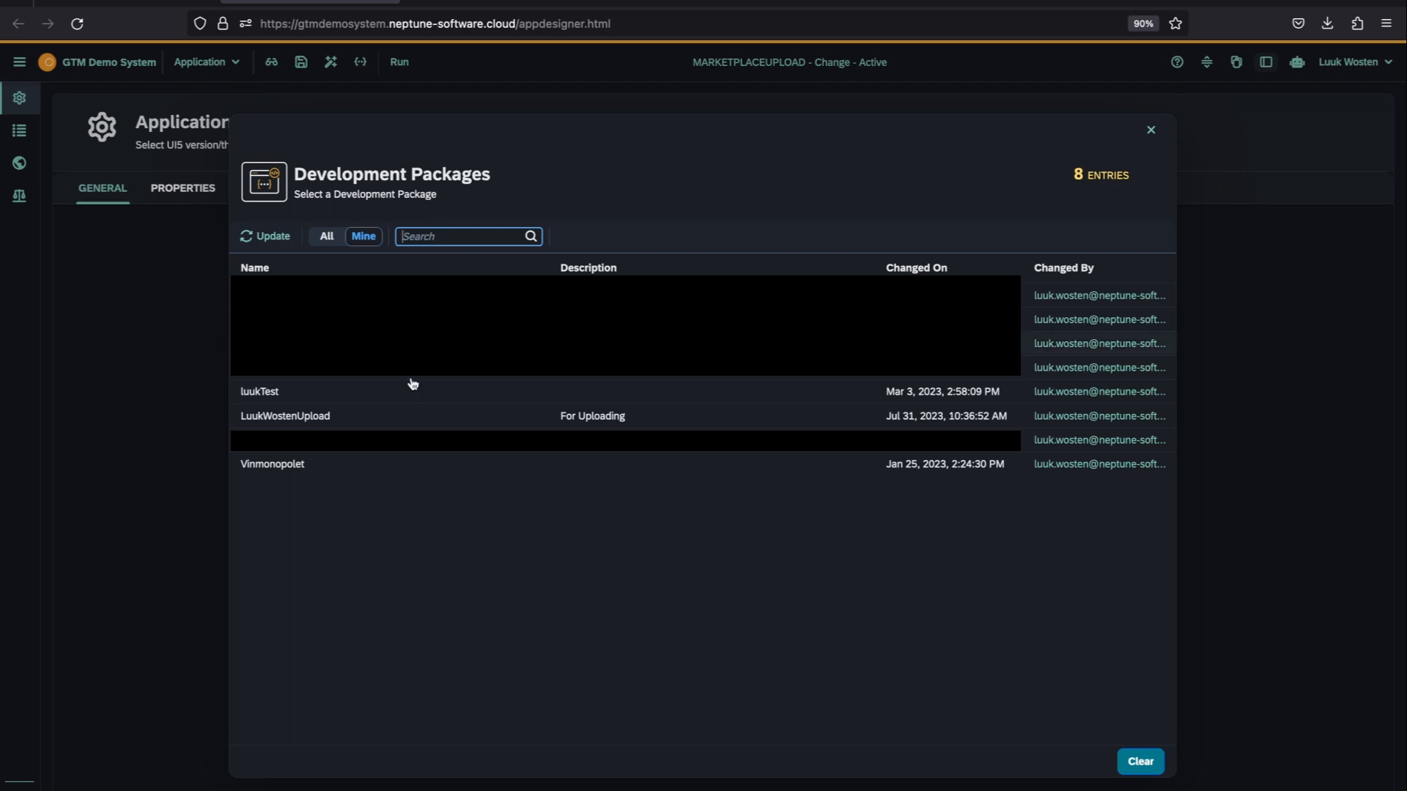
click(368, 446)
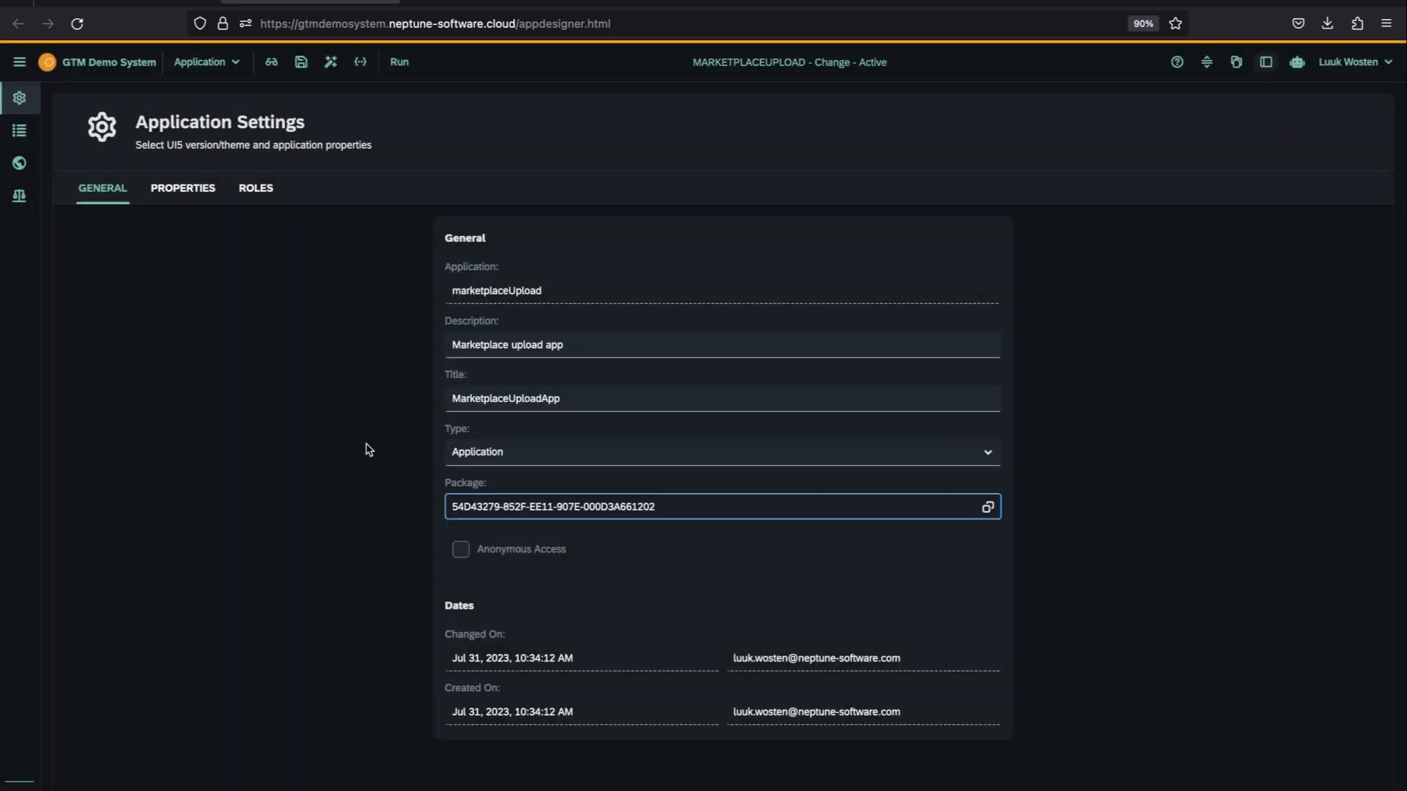
click(303, 65)
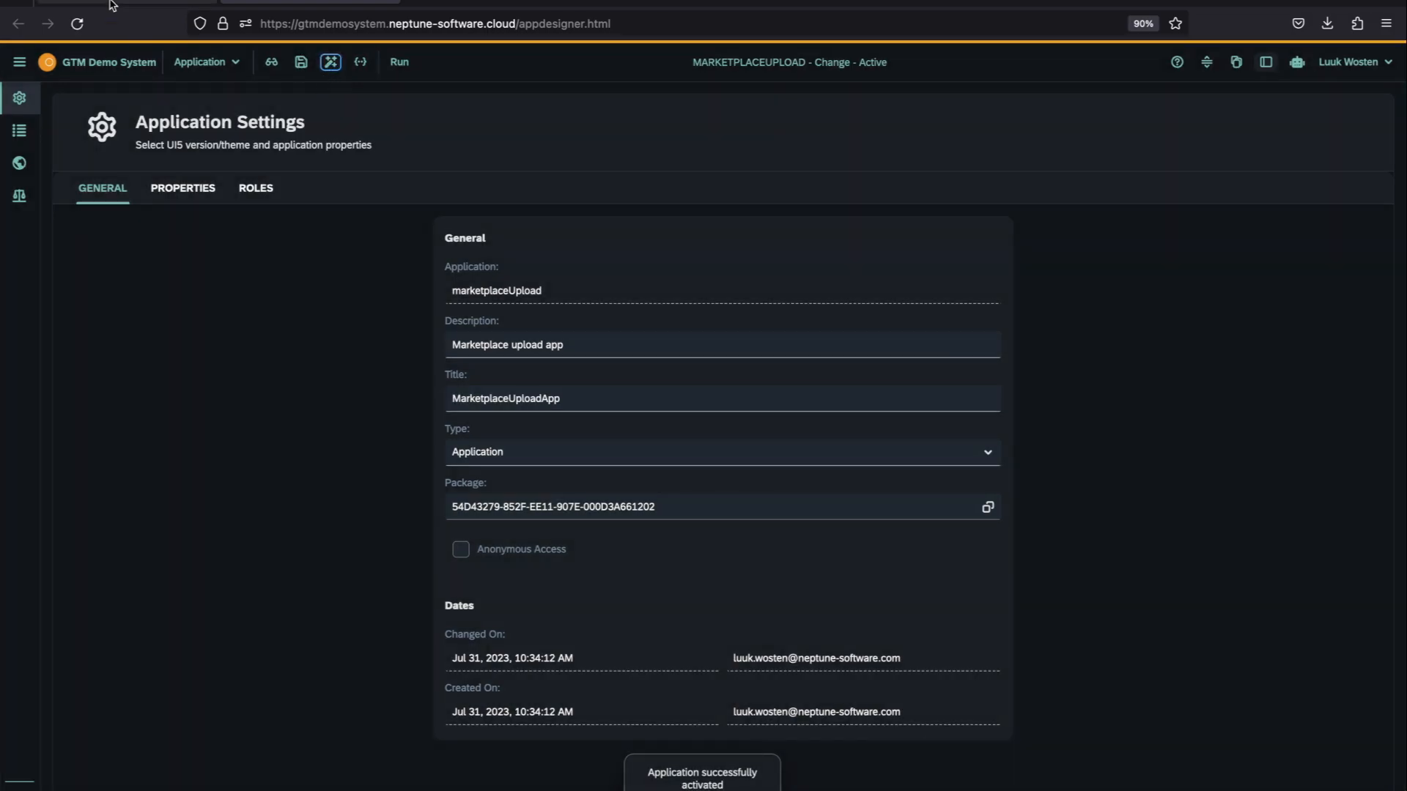
Step: Return to the cockpit, limit the development packages to own ones, reopen marketPlaceUploadDemo and check its artifacts
click(110, 9)
click(311, 3)
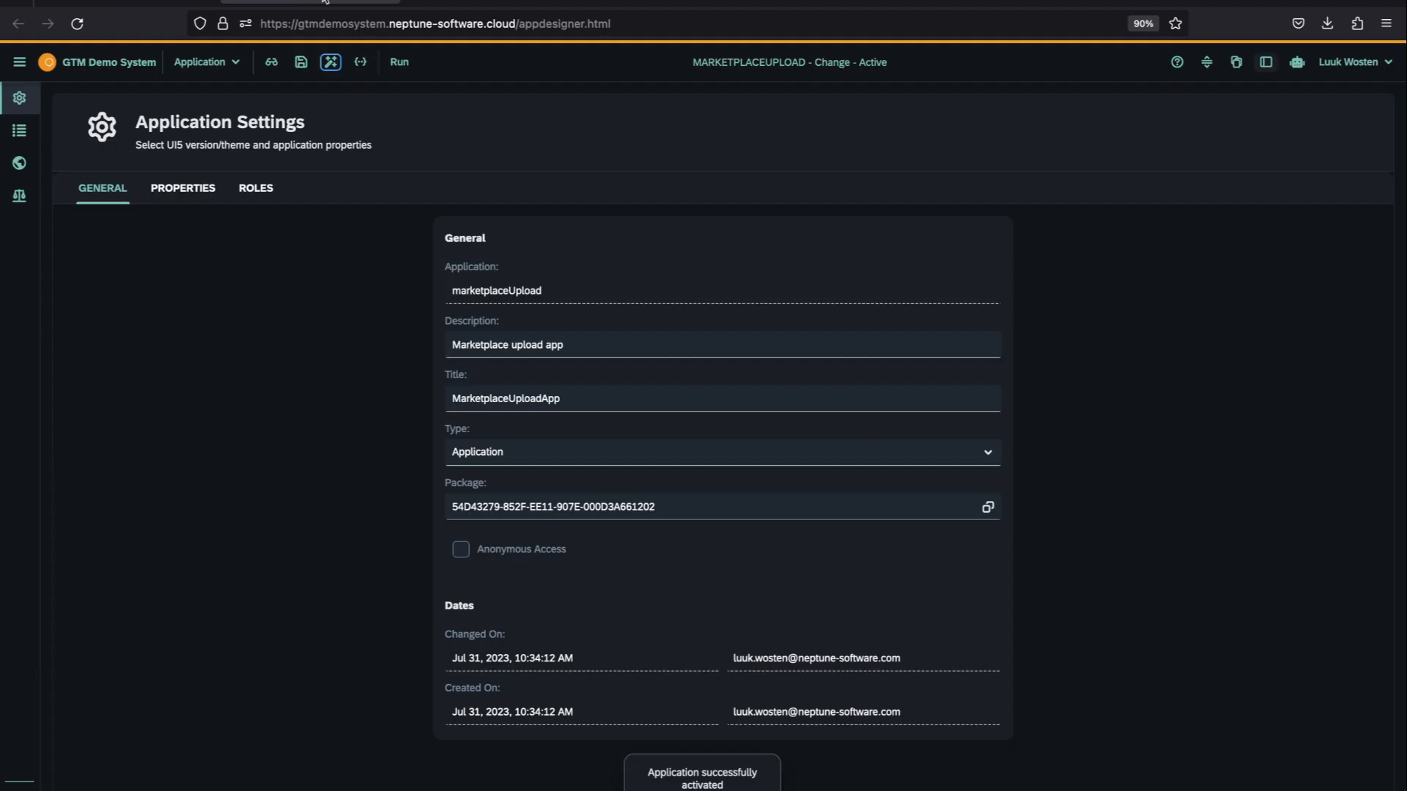
click(480, 2)
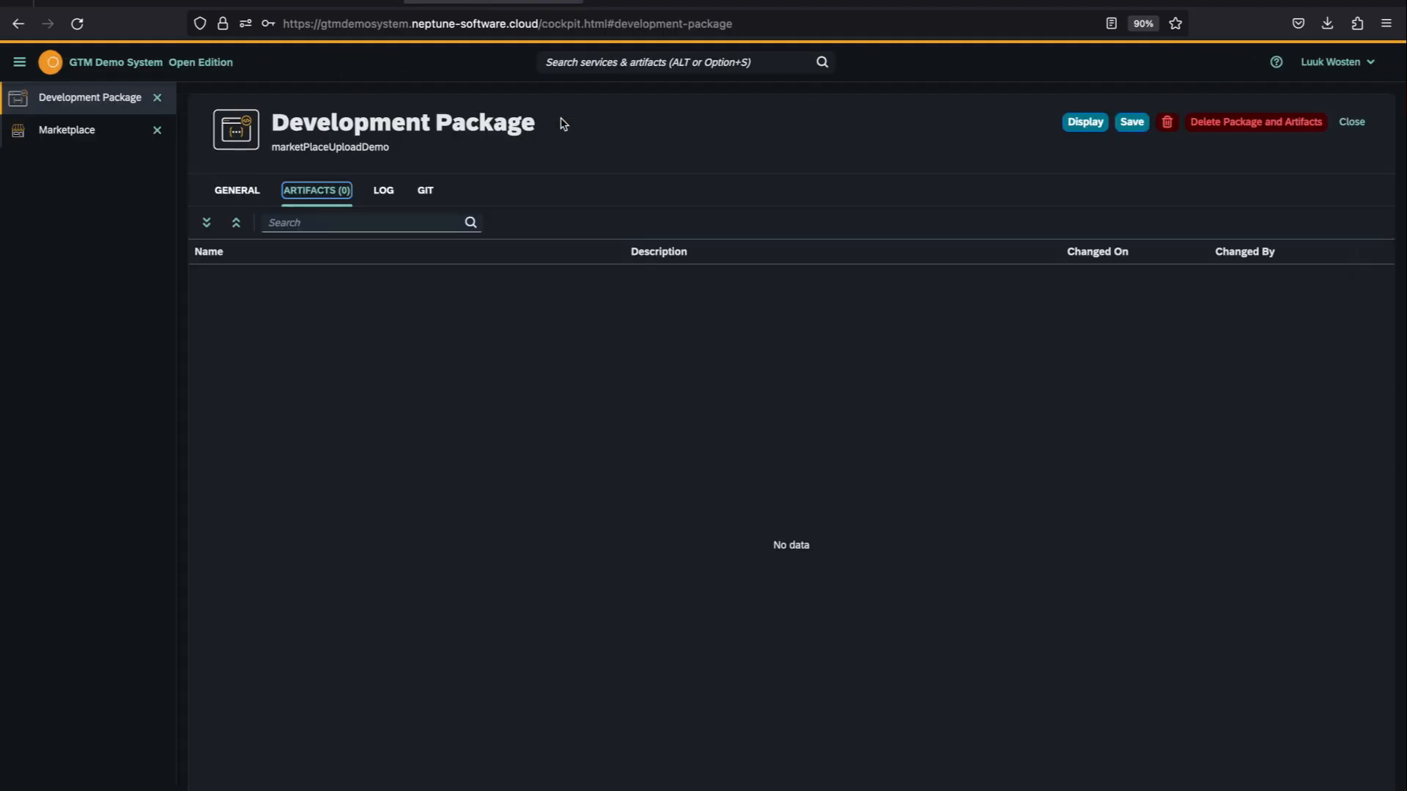
click(1351, 122)
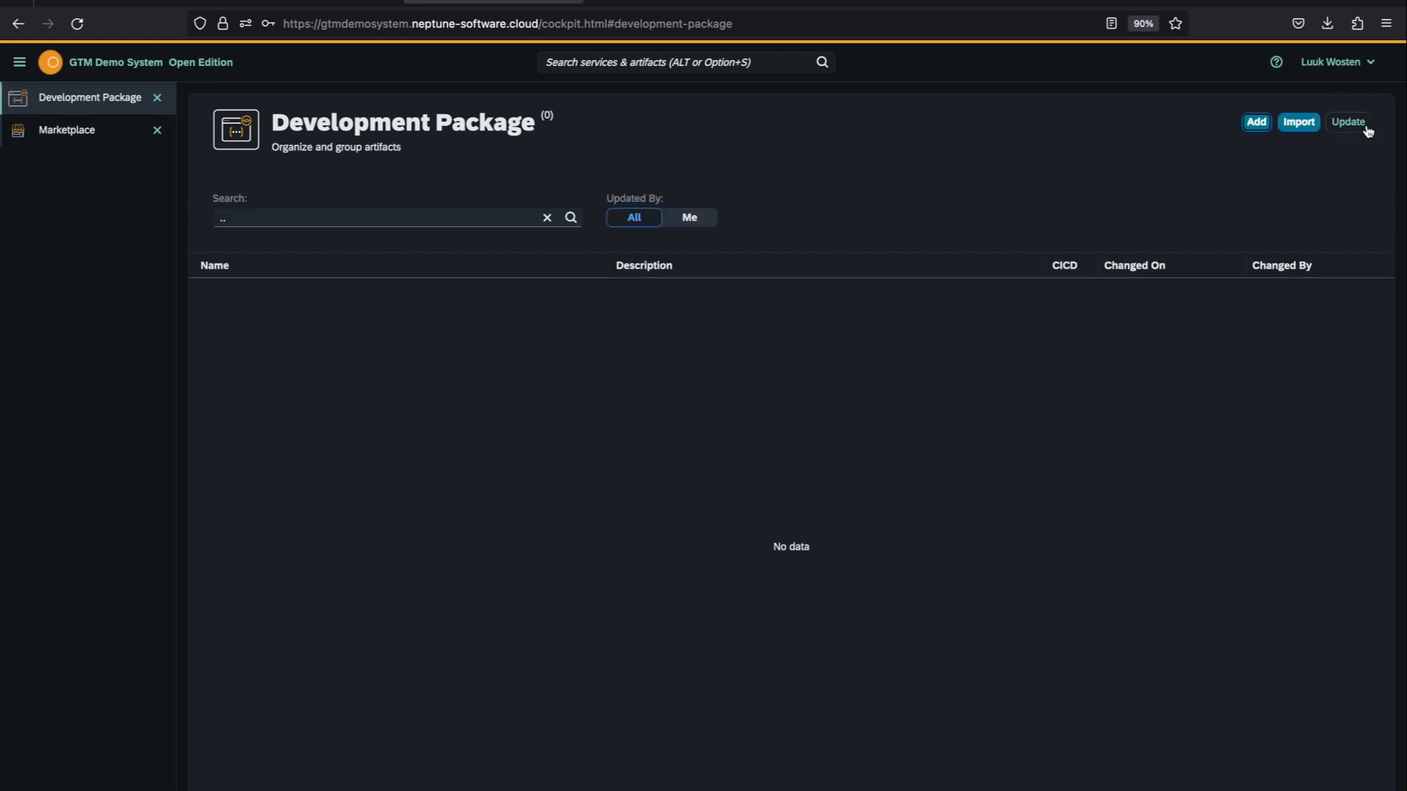
click(547, 218)
click(688, 220)
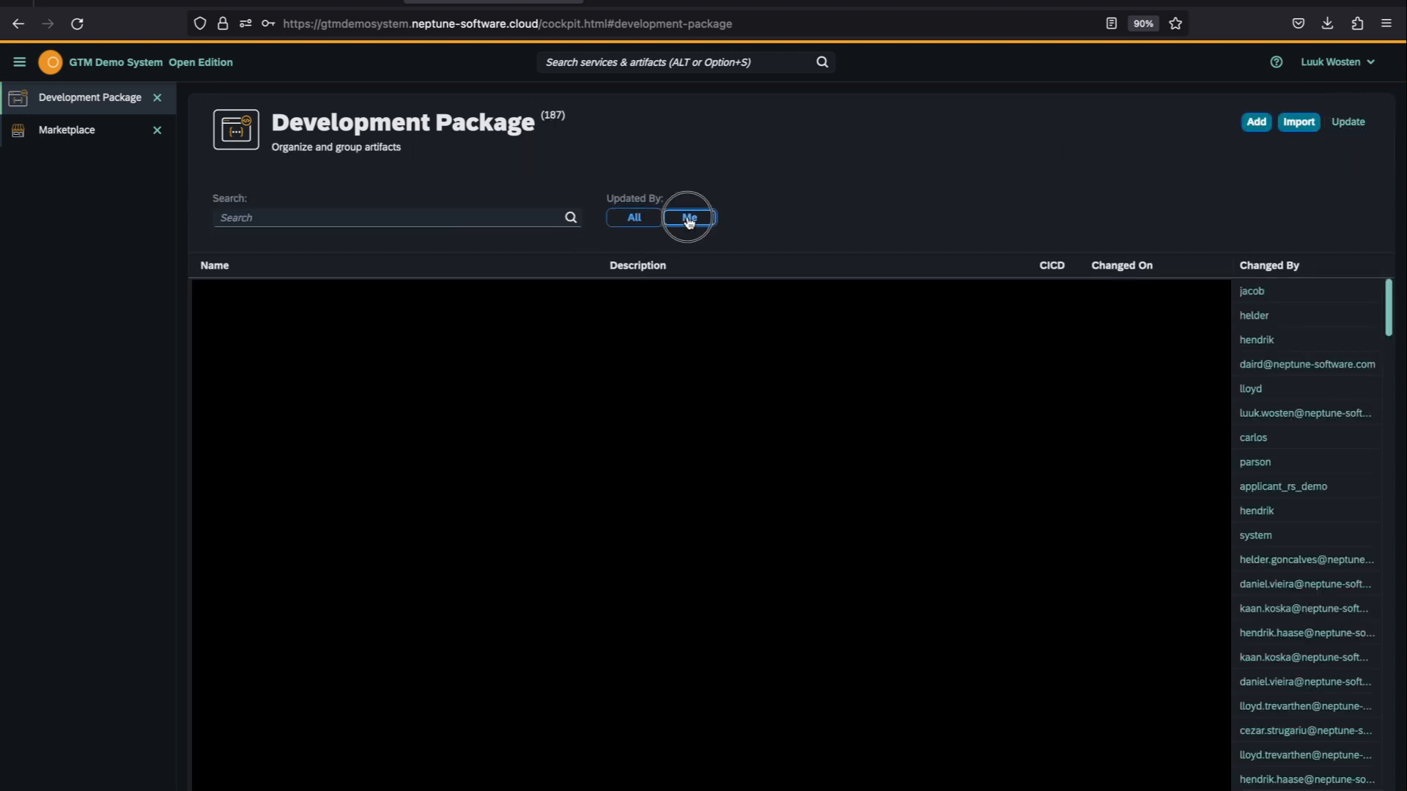
click(350, 367)
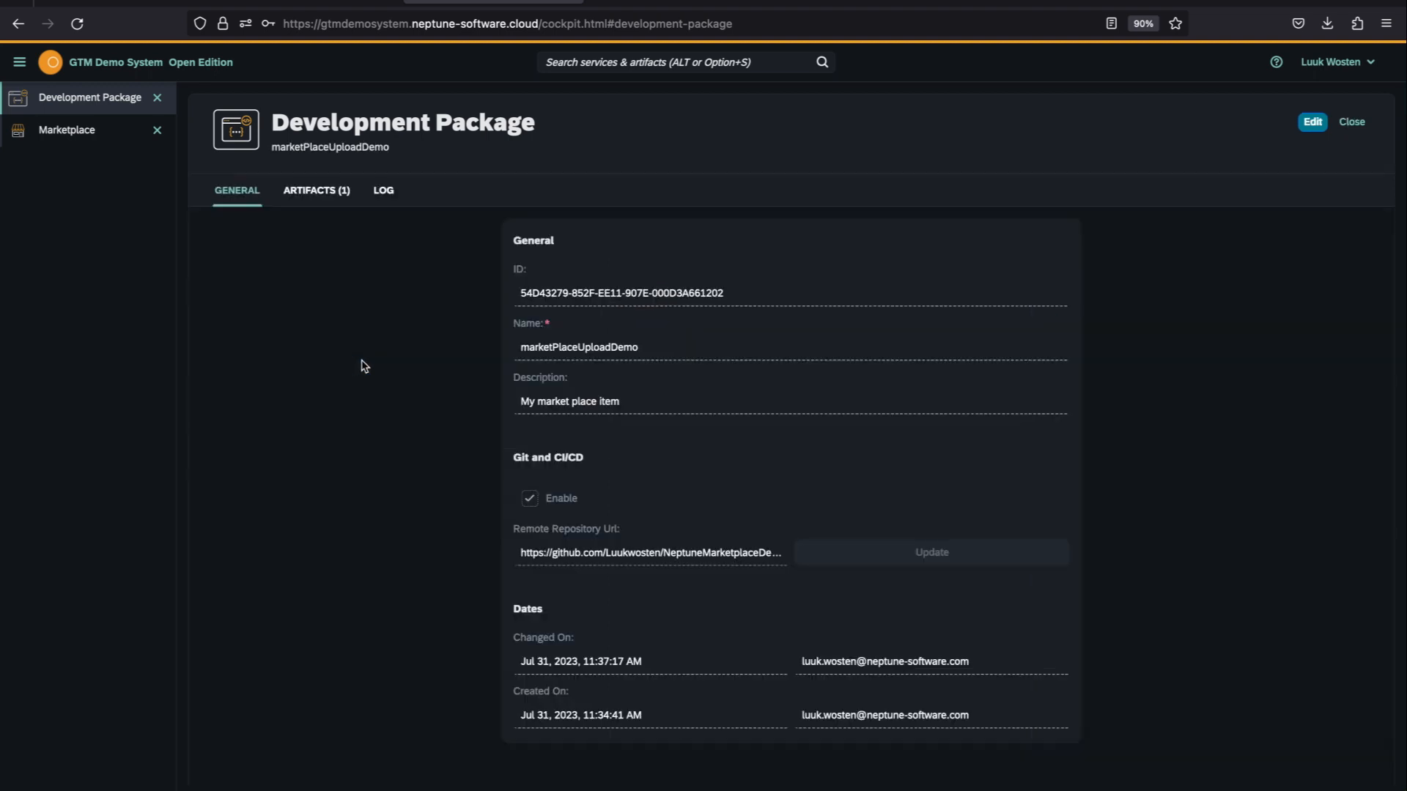
click(314, 194)
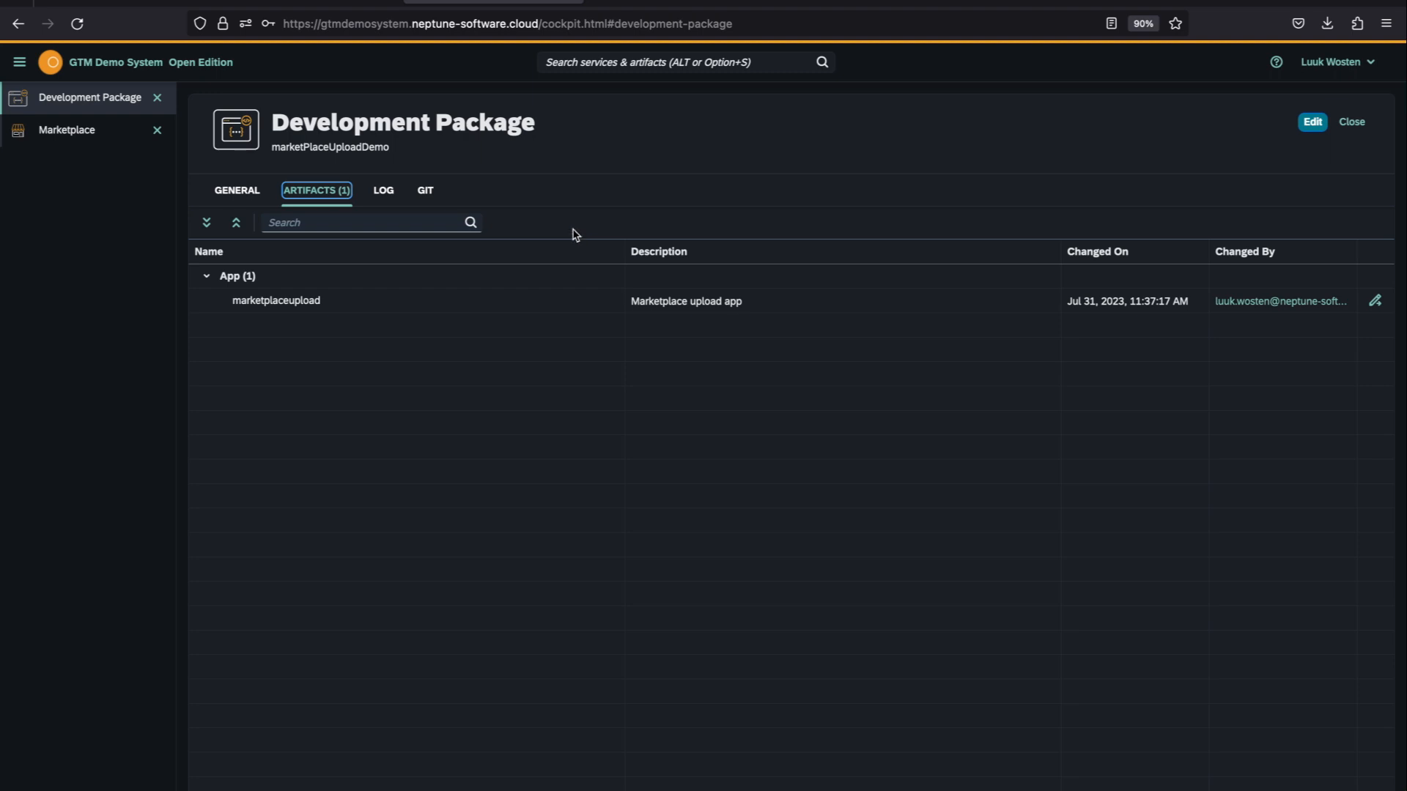
Step: Commit all modified files of the package with the message "My marketplace item" and push them to the remote repository
click(426, 192)
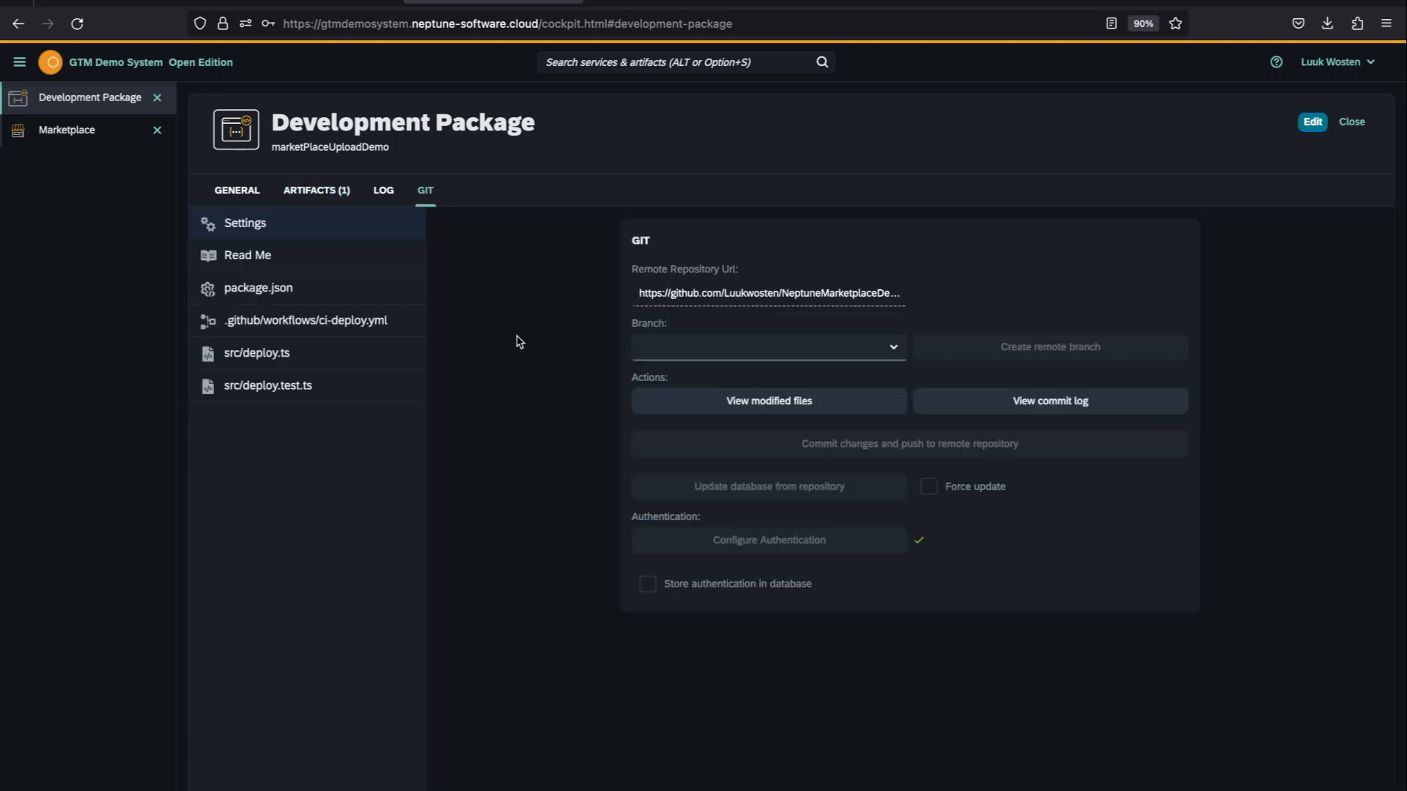
click(1312, 122)
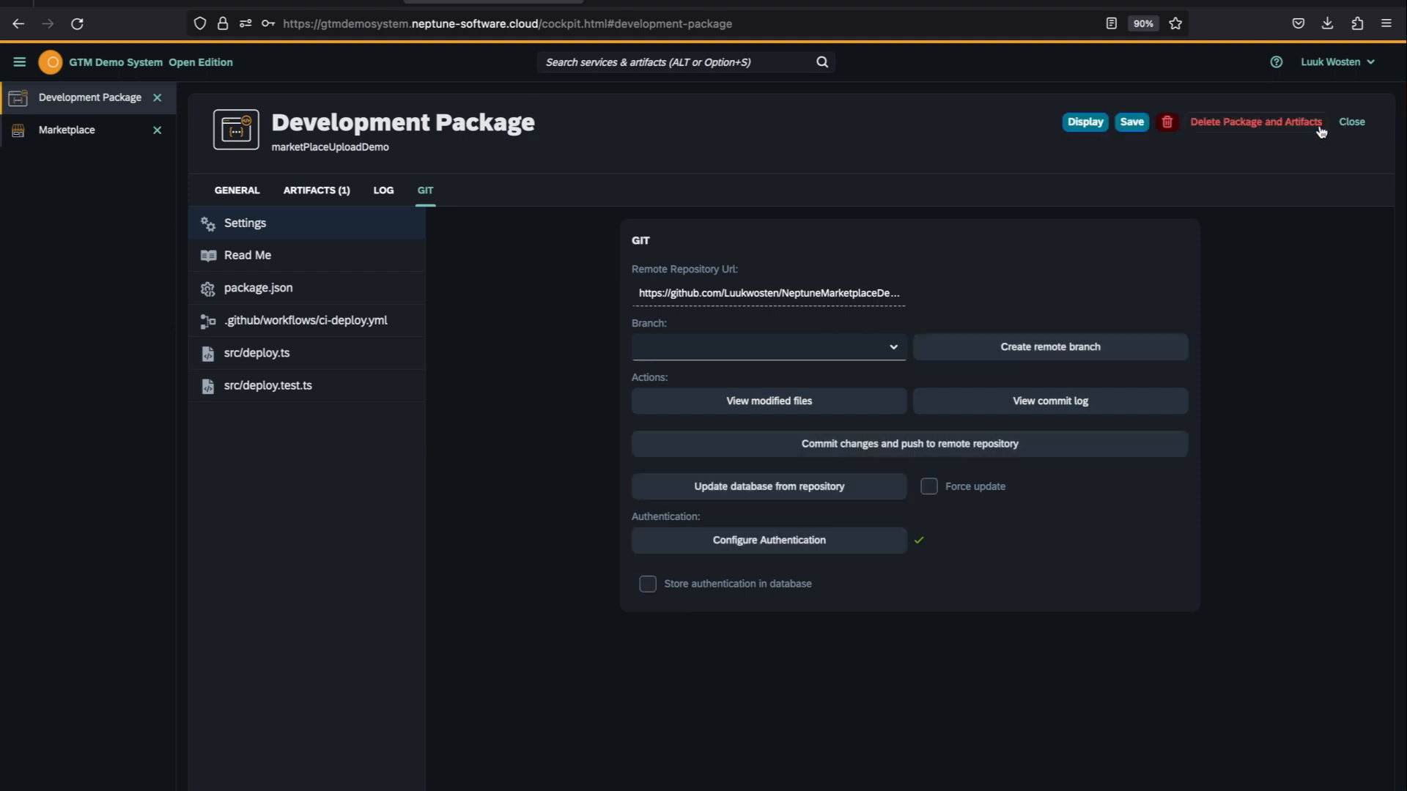
click(932, 445)
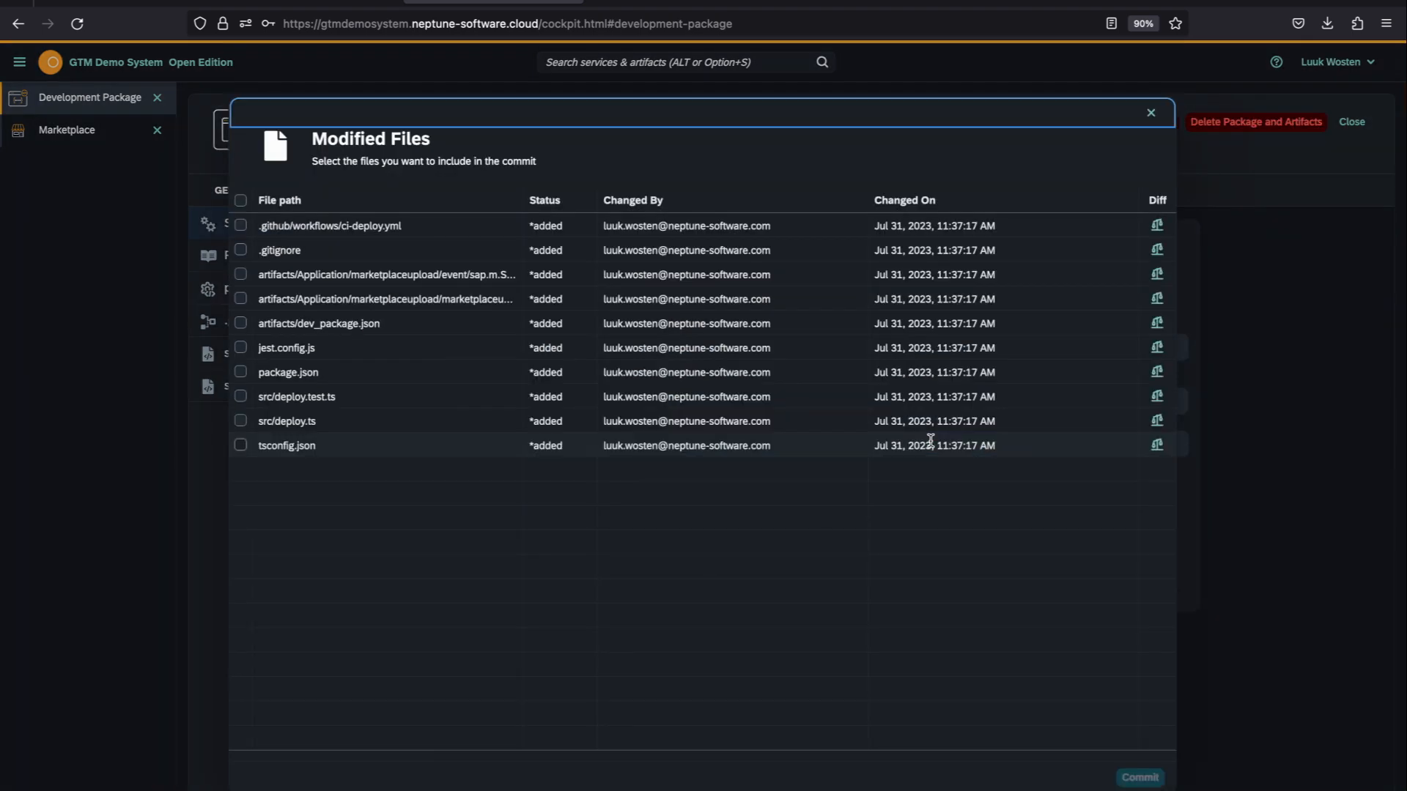
click(241, 201)
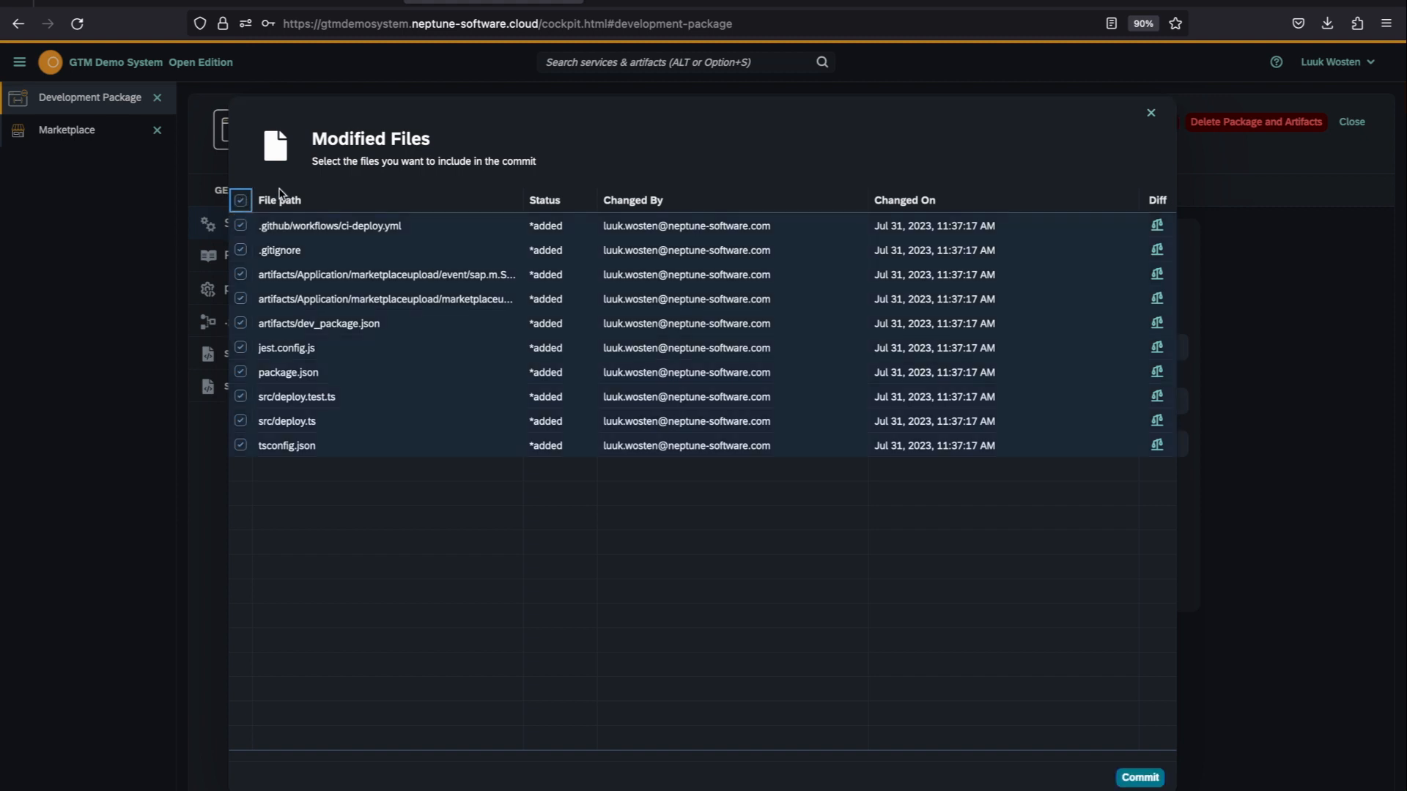
click(1140, 778)
click(667, 418)
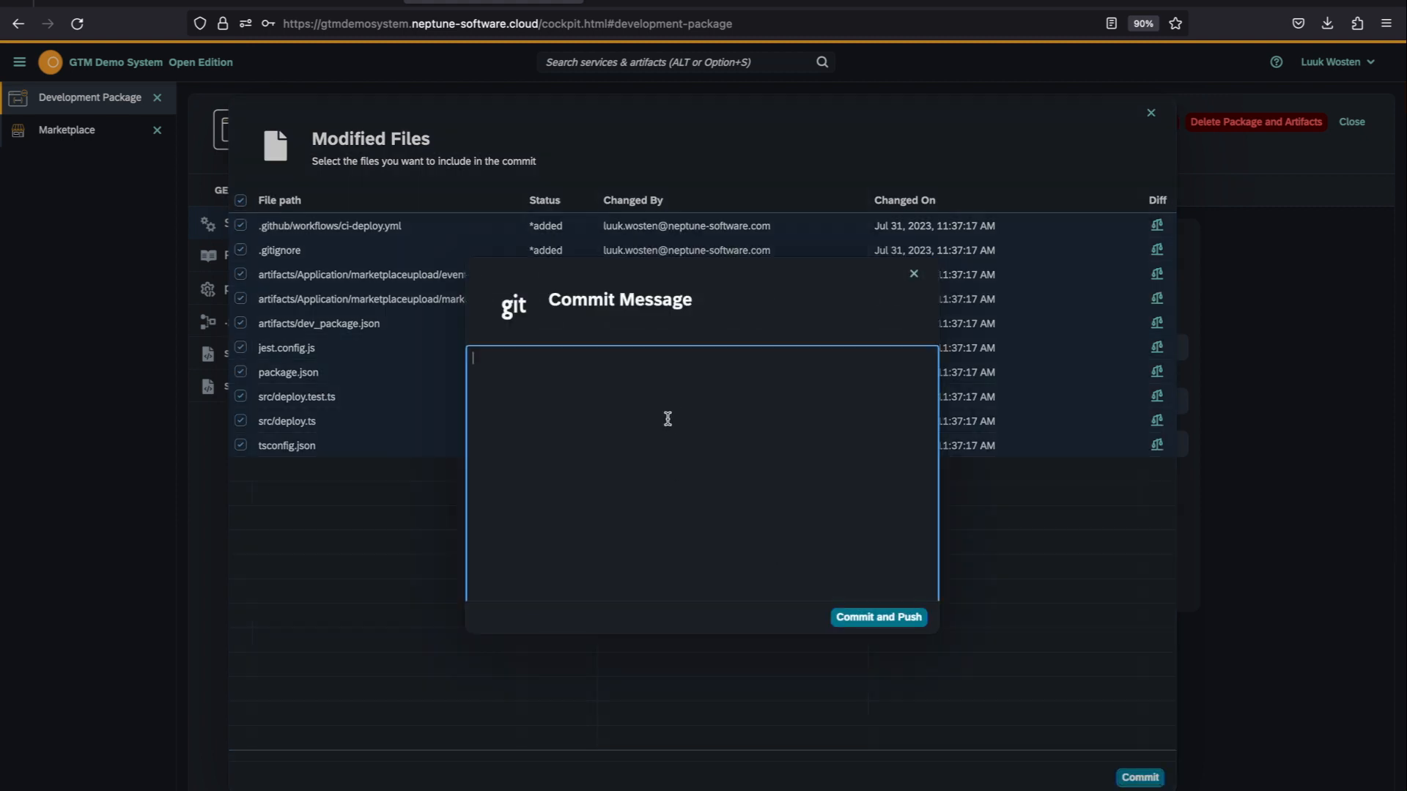
text(My marketplace item)
click(901, 622)
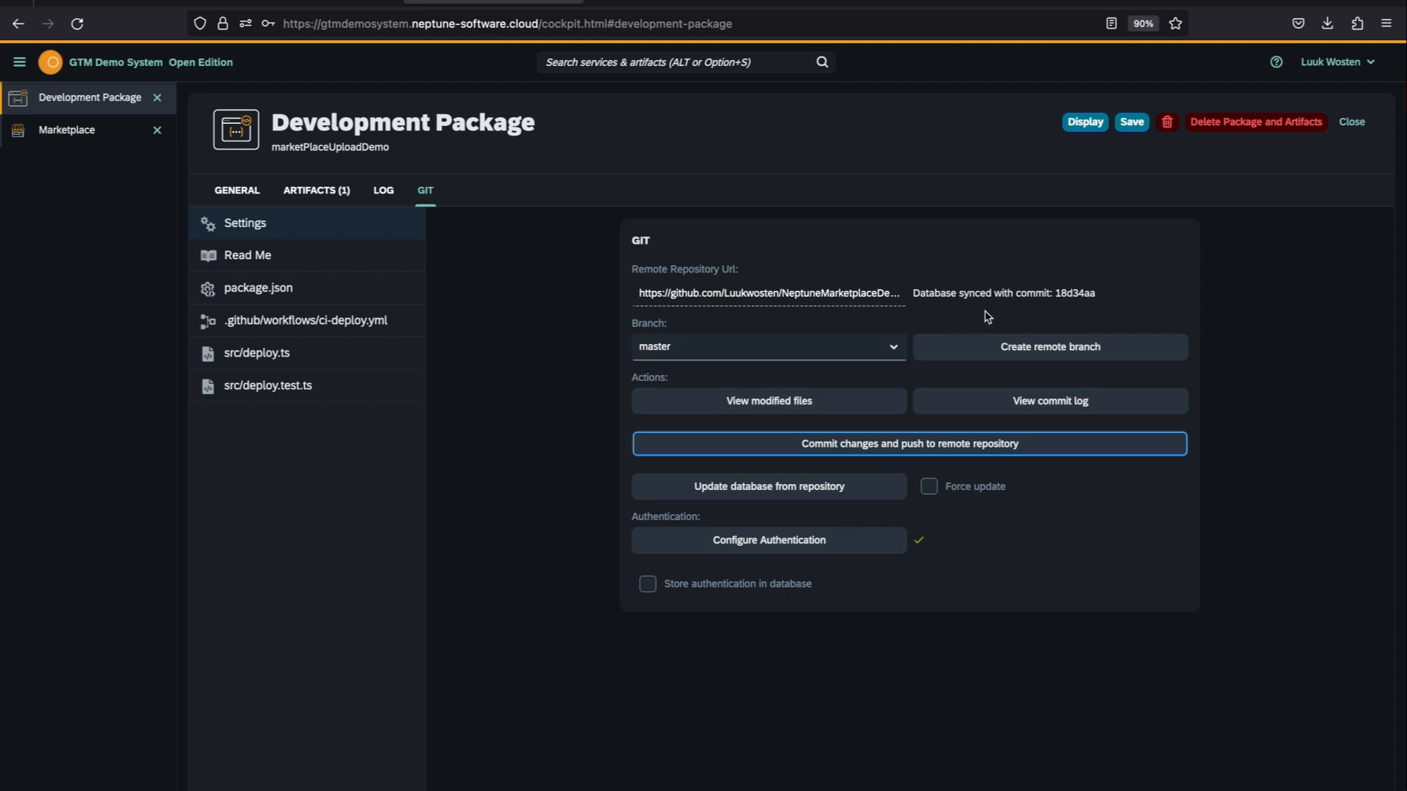
Step: Reload the NeptuneMarketplaceDemo repository page on GitHub to check the pushed files
click(671, 3)
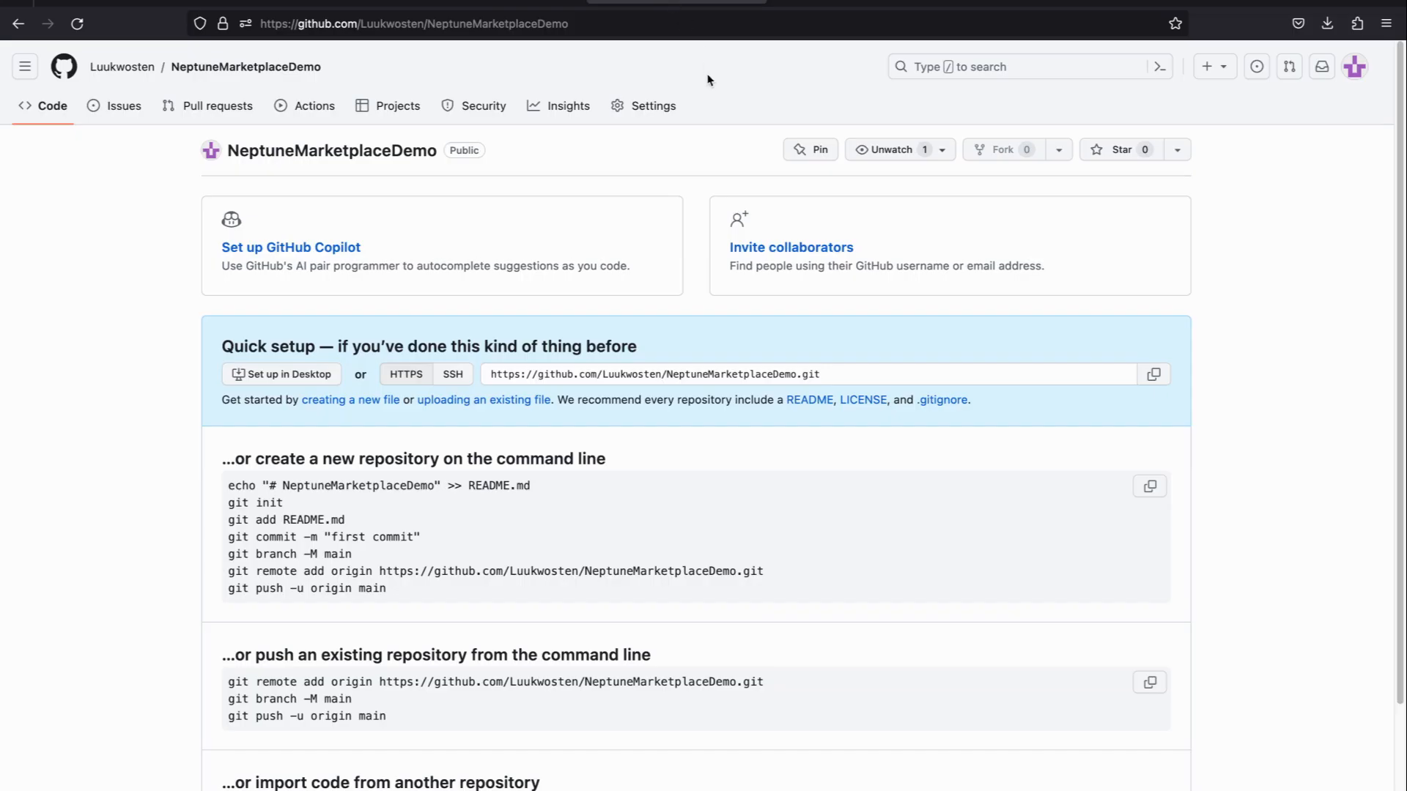
click(78, 25)
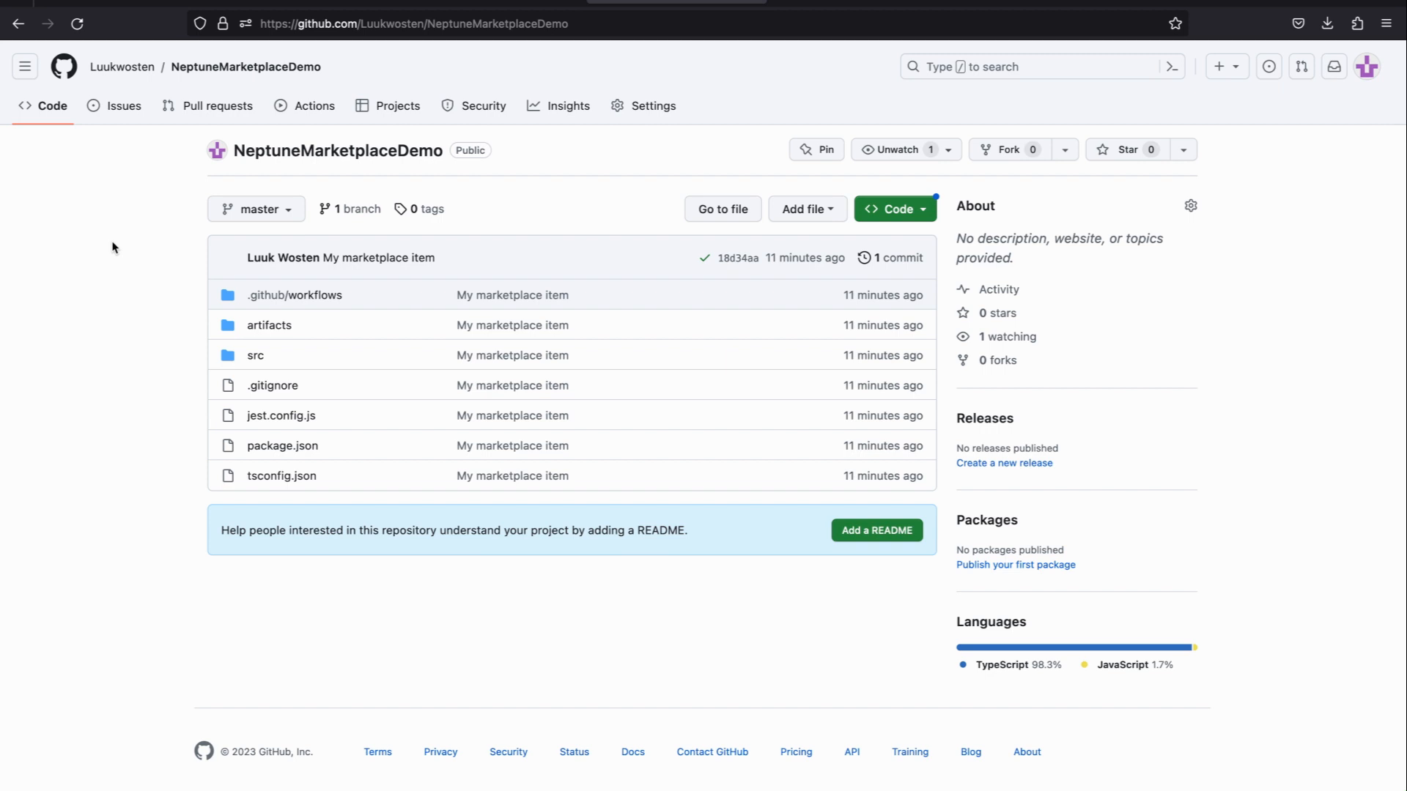
Step: Switch to the Neptune DXP Marketplace portal and start a product upload of type Application Building Blocks
click(118, 2)
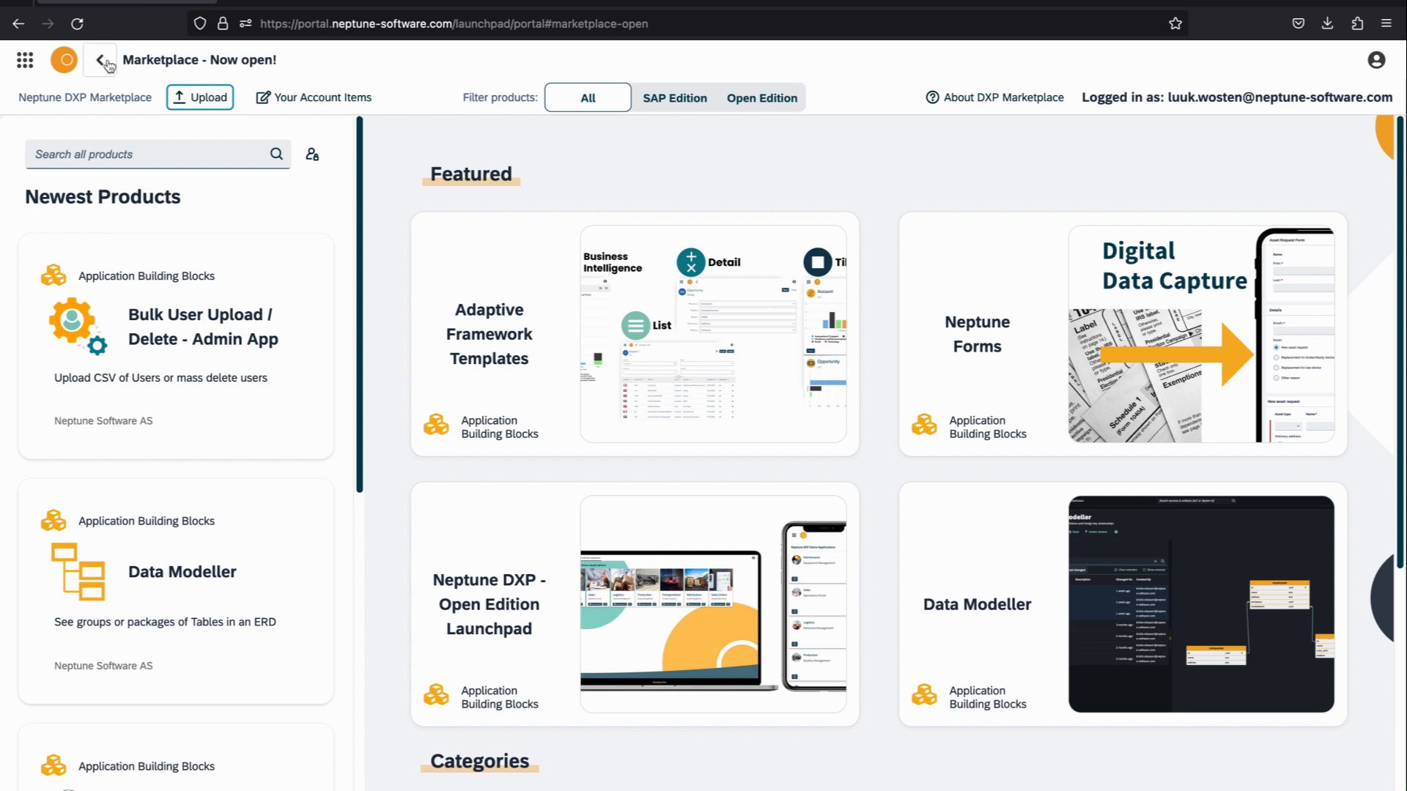
click(205, 106)
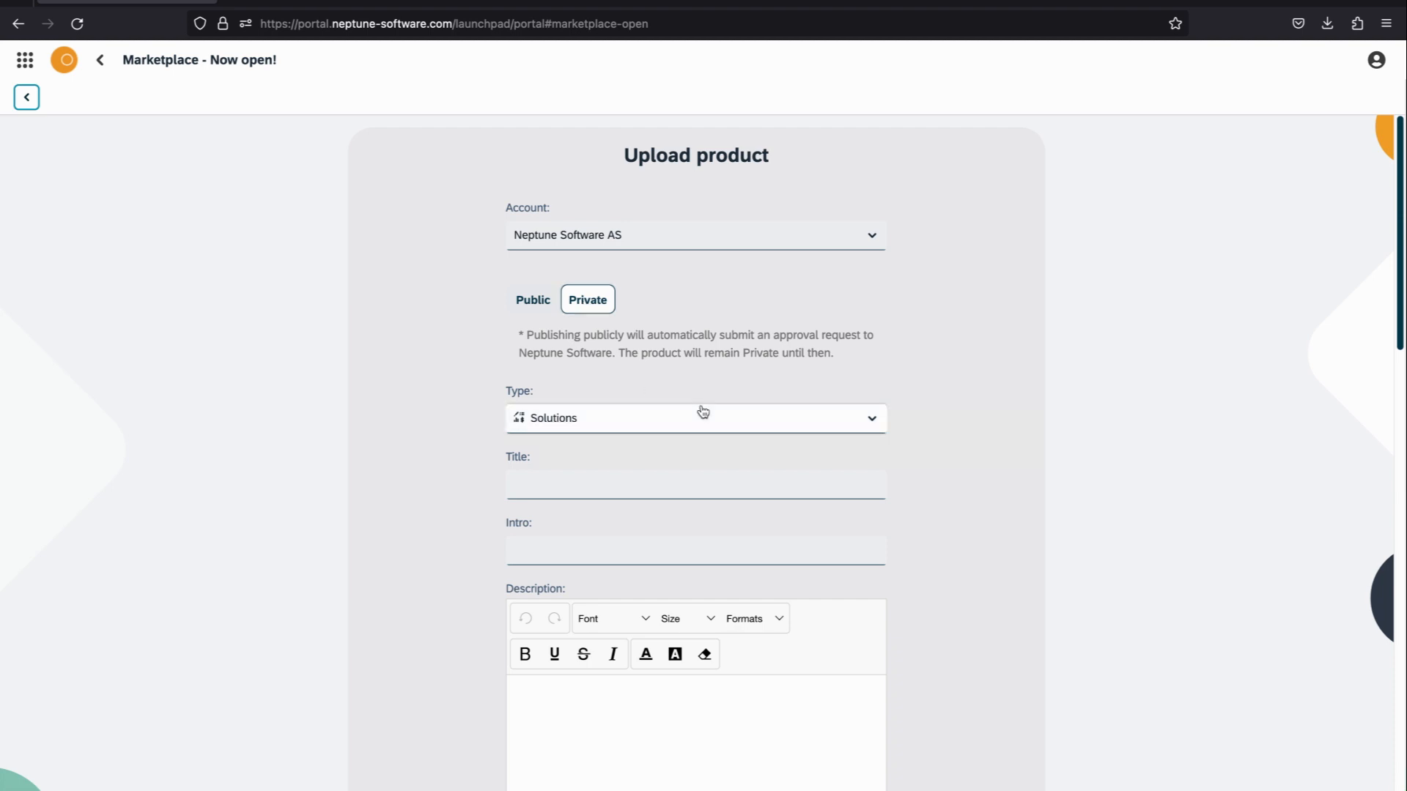
click(660, 419)
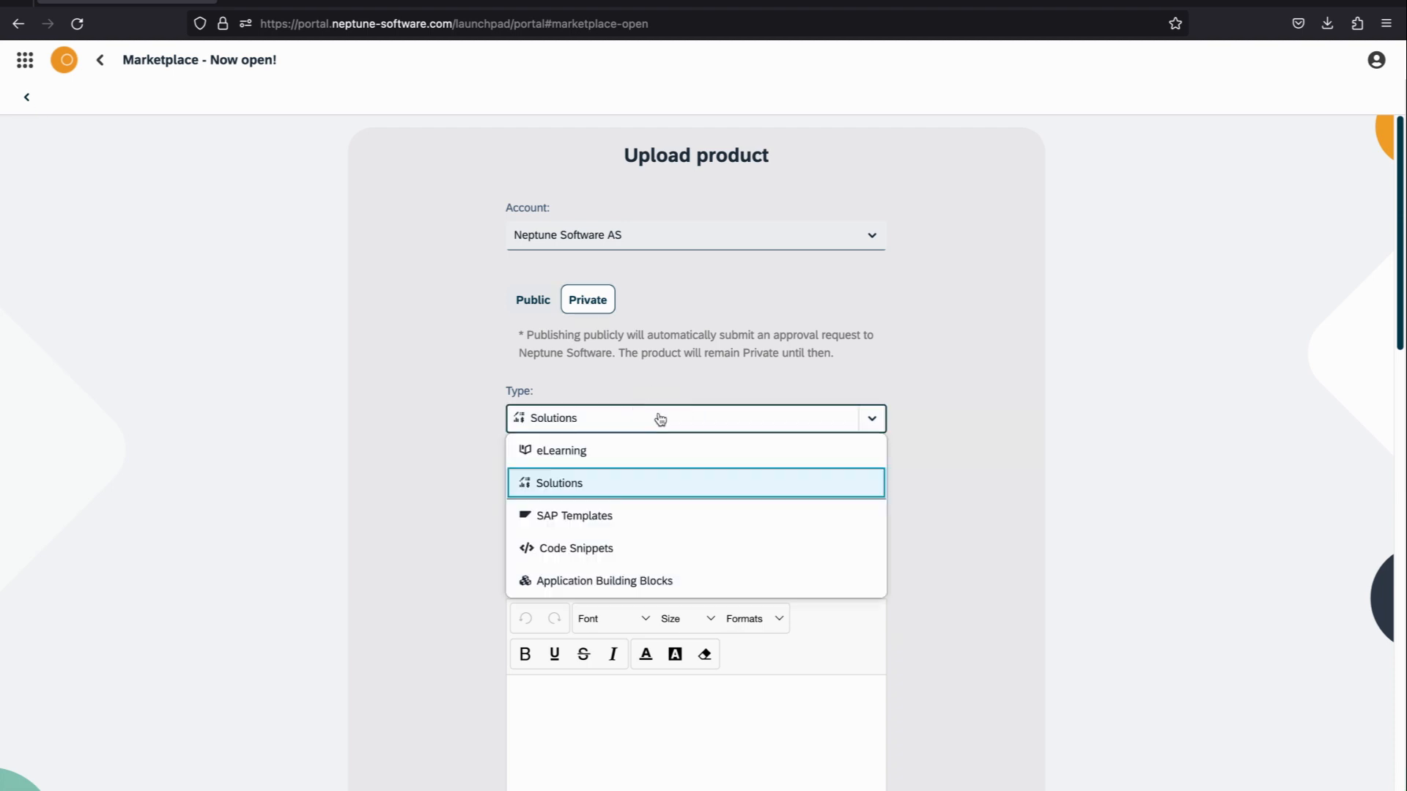
click(677, 586)
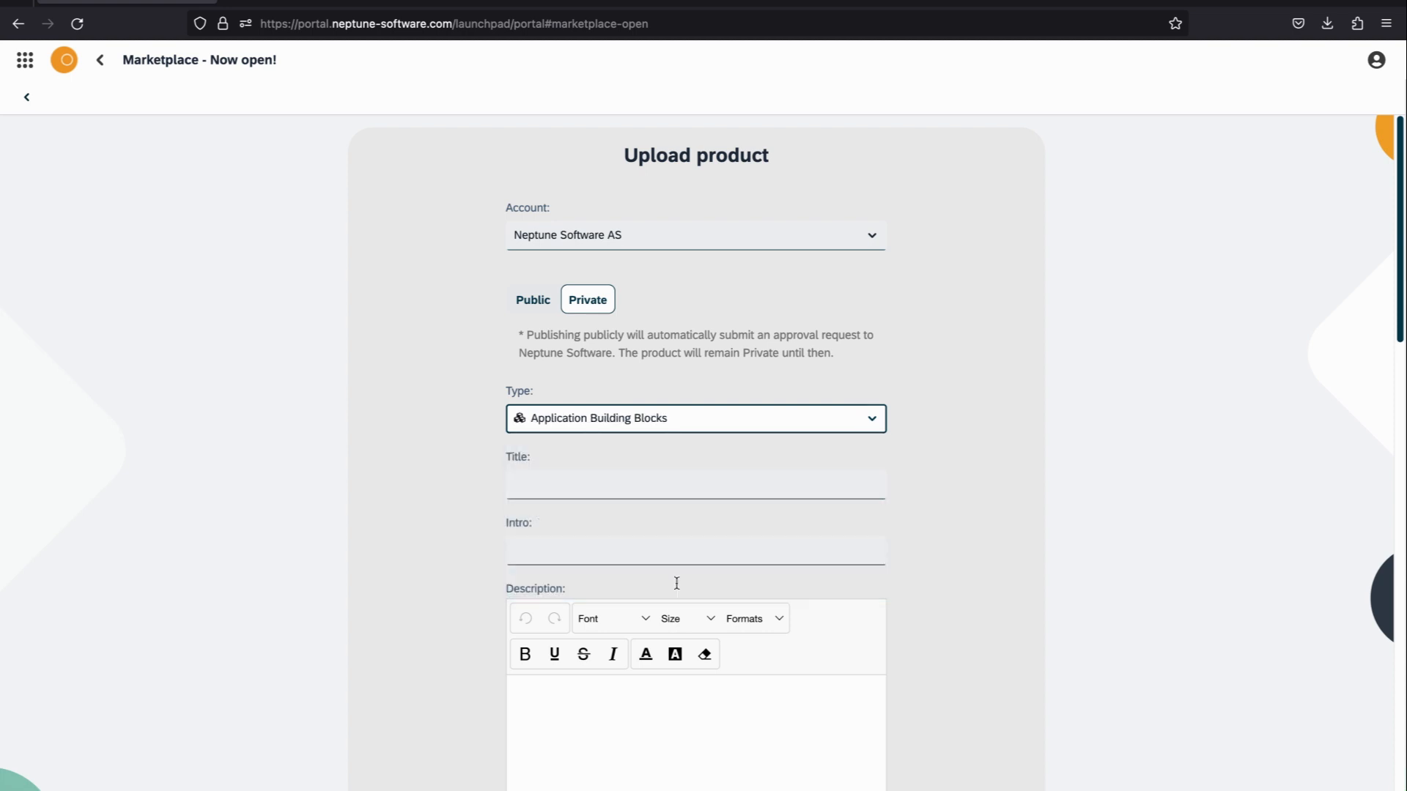
Step: Enter the product title "My first upload / list app" and the intro "Simple list app with customer data"
click(663, 480)
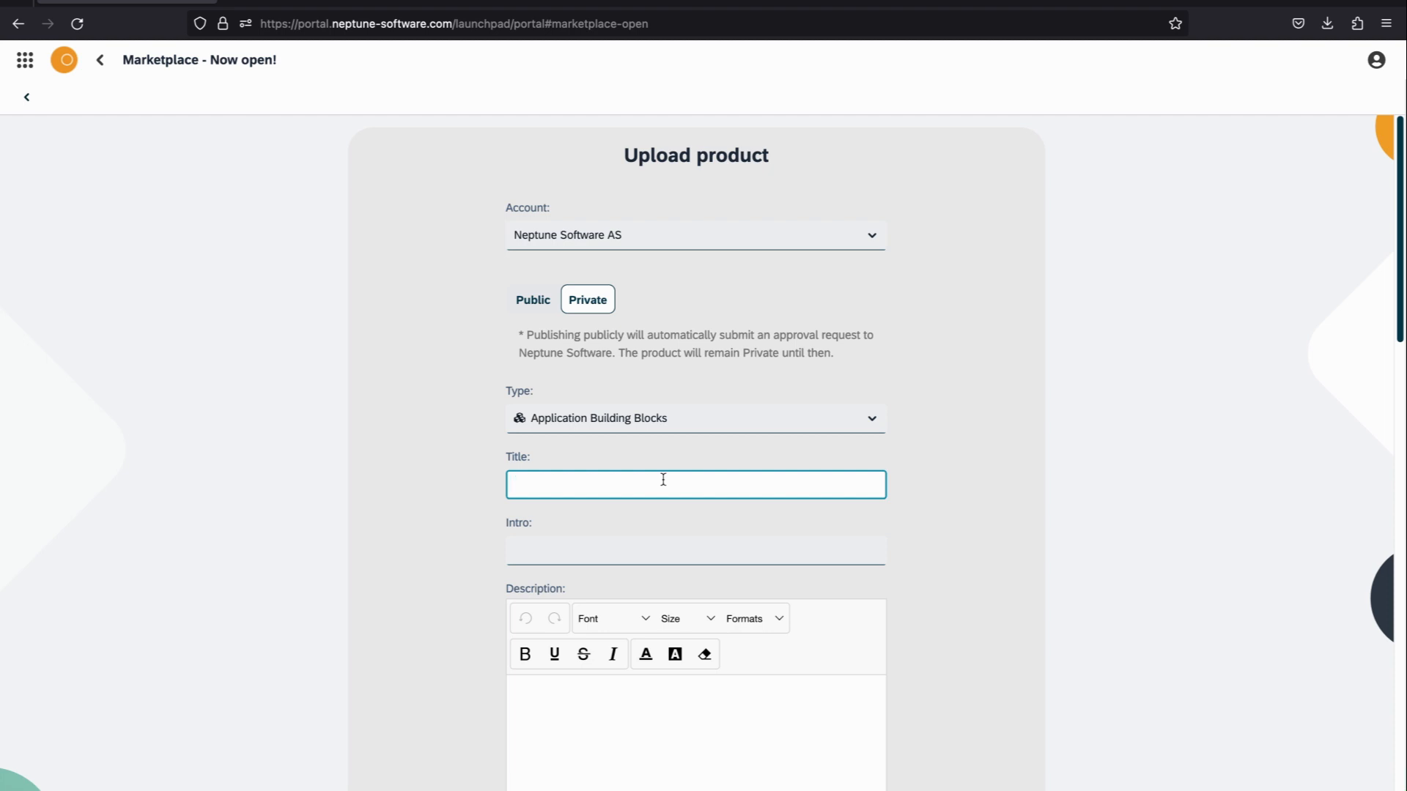
text(My first upload / list app)
click(649, 543)
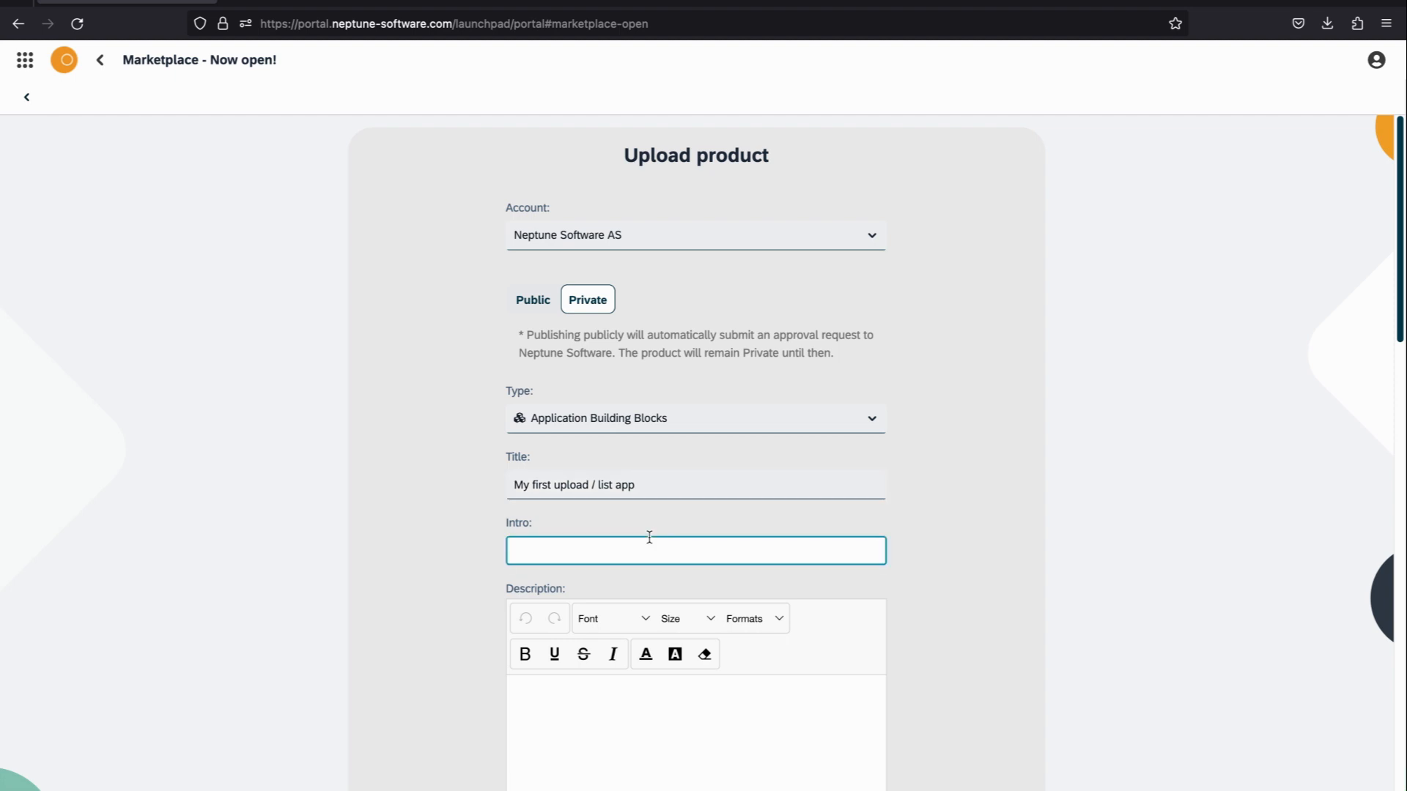
text(Simple list app with customer data)
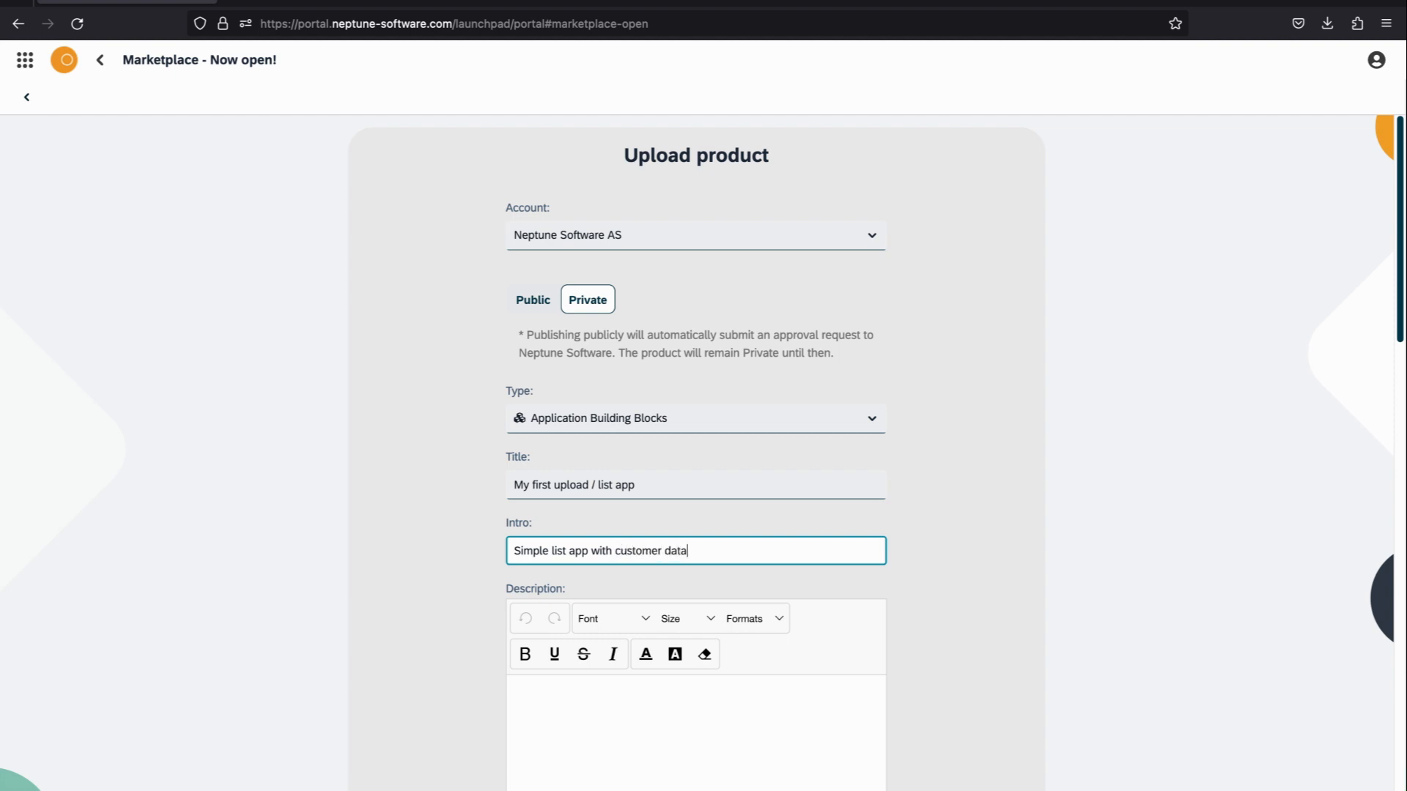
Step: Enter the product description "This is an application with a list, restapi and some mock up customer data."
scroll(675, 554, down, 2)
click(638, 583)
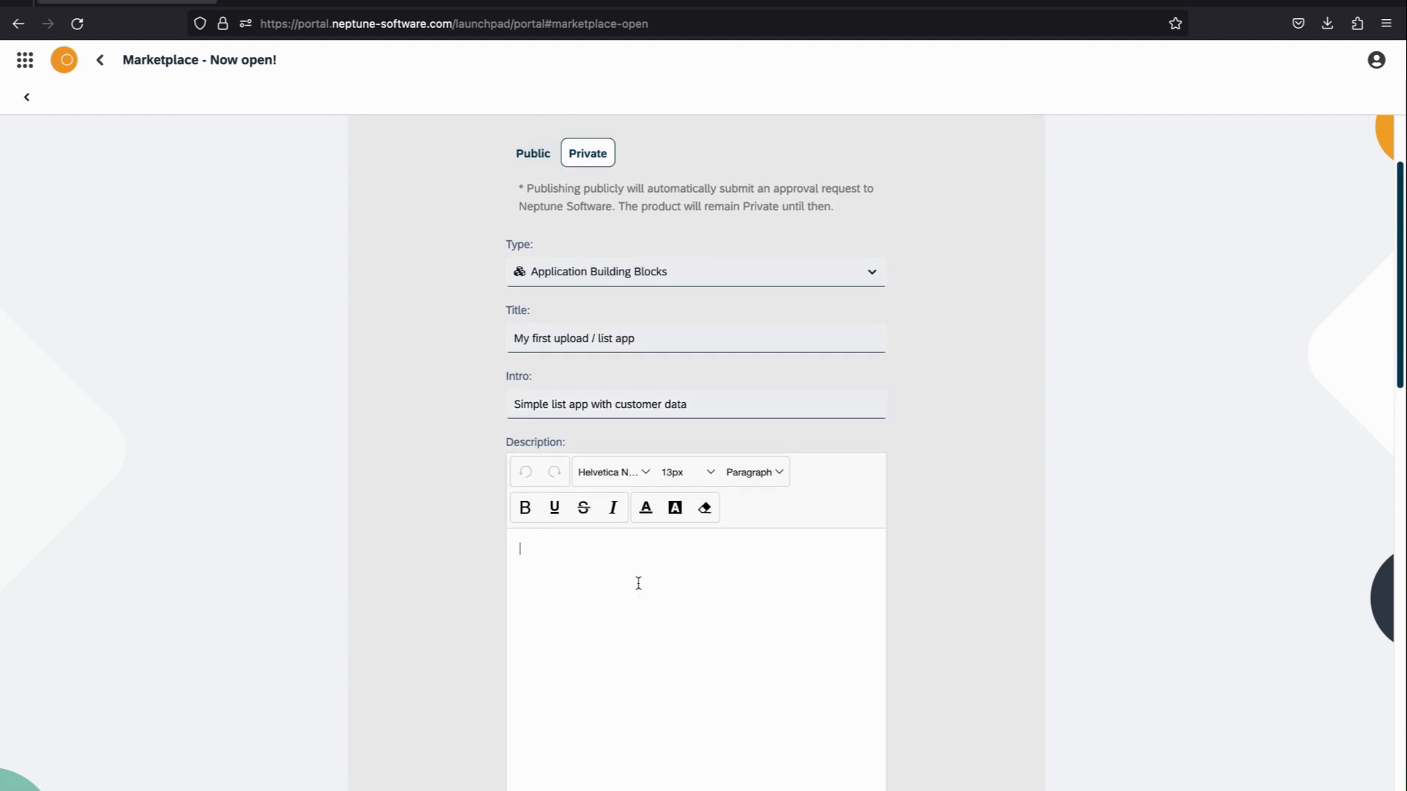
text(This is)
text(an application with a list, restapi and s)
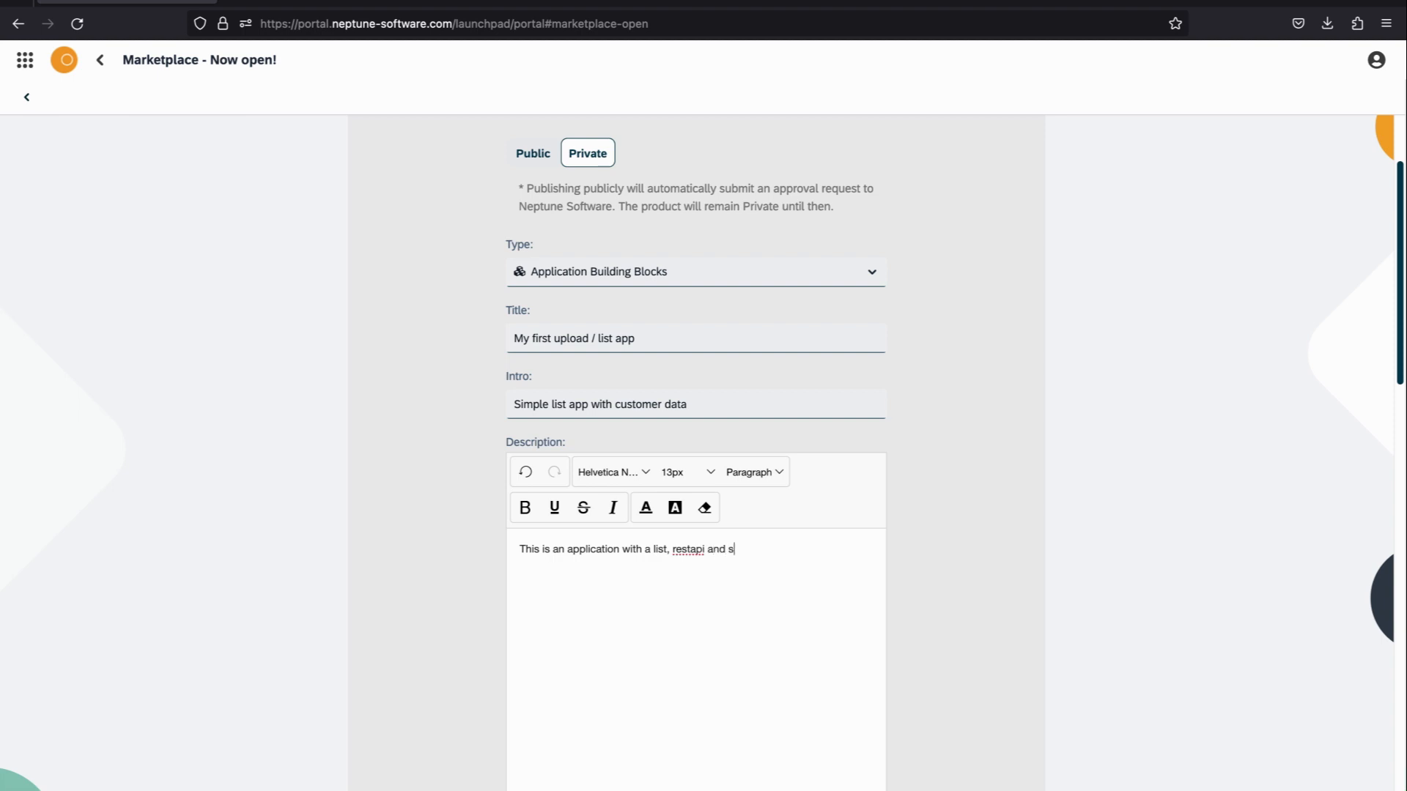
text(ome mock up customer data.)
scroll(716, 508, down, 5)
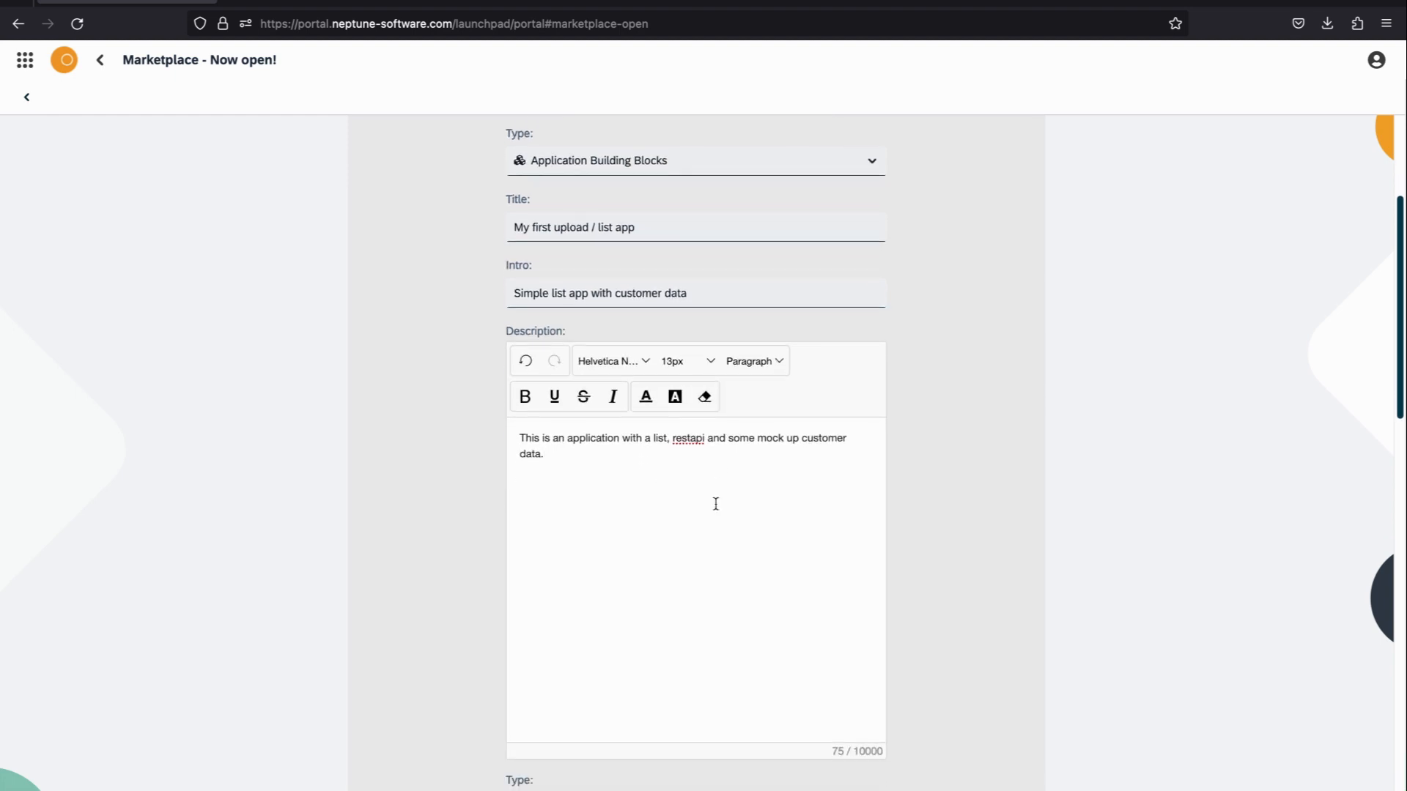
Step: Choose Open Edition Git Installation as the product's installation type below the description
scroll(716, 509, down, 1)
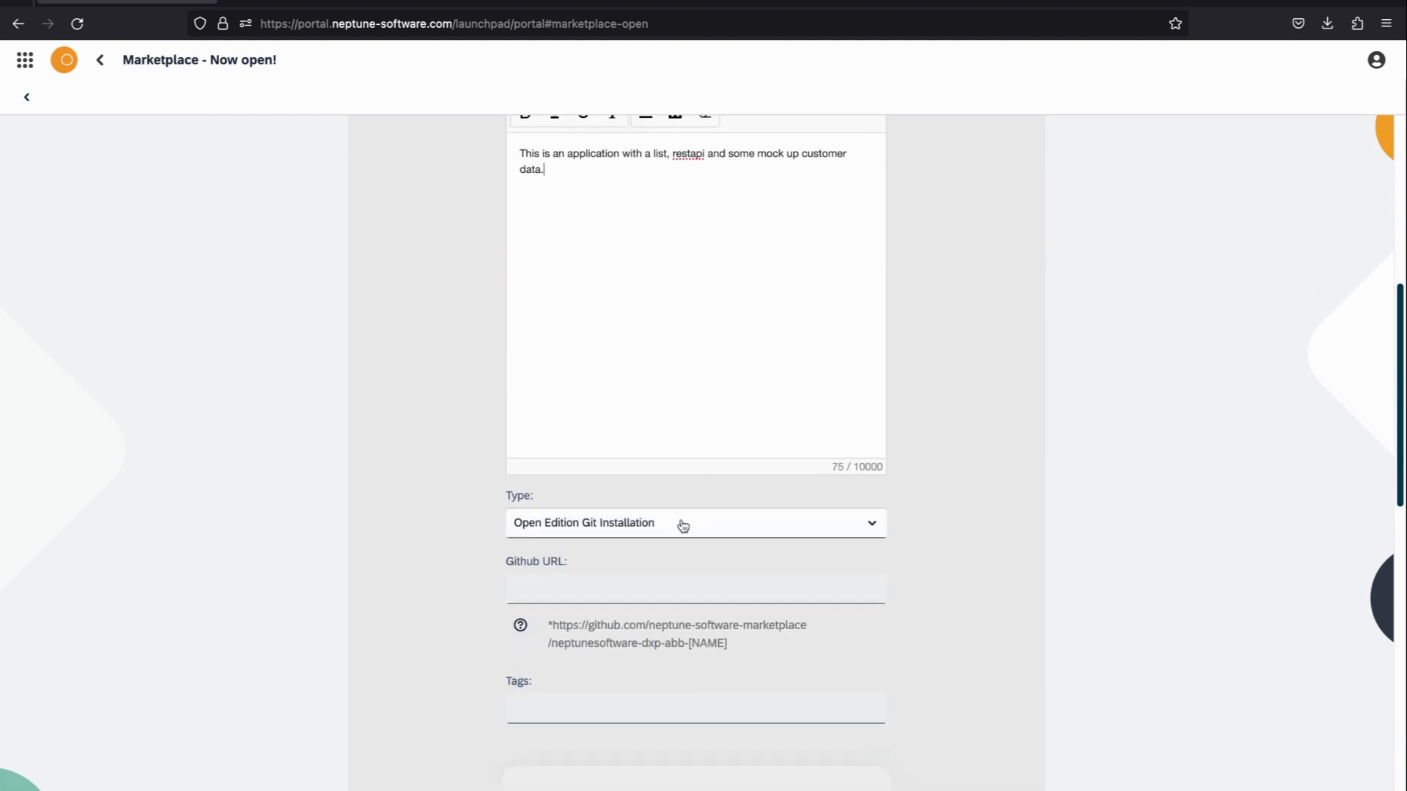
click(682, 524)
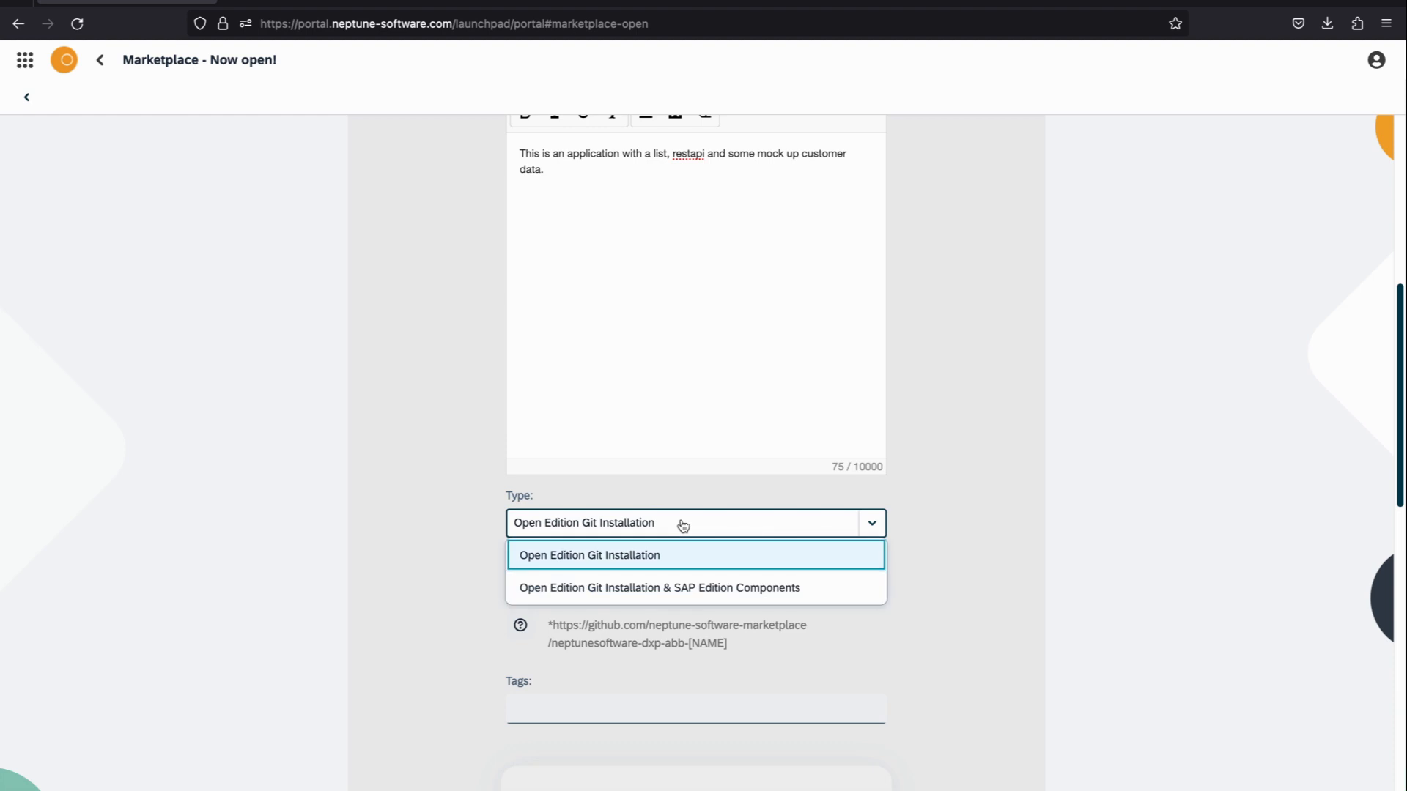
click(666, 563)
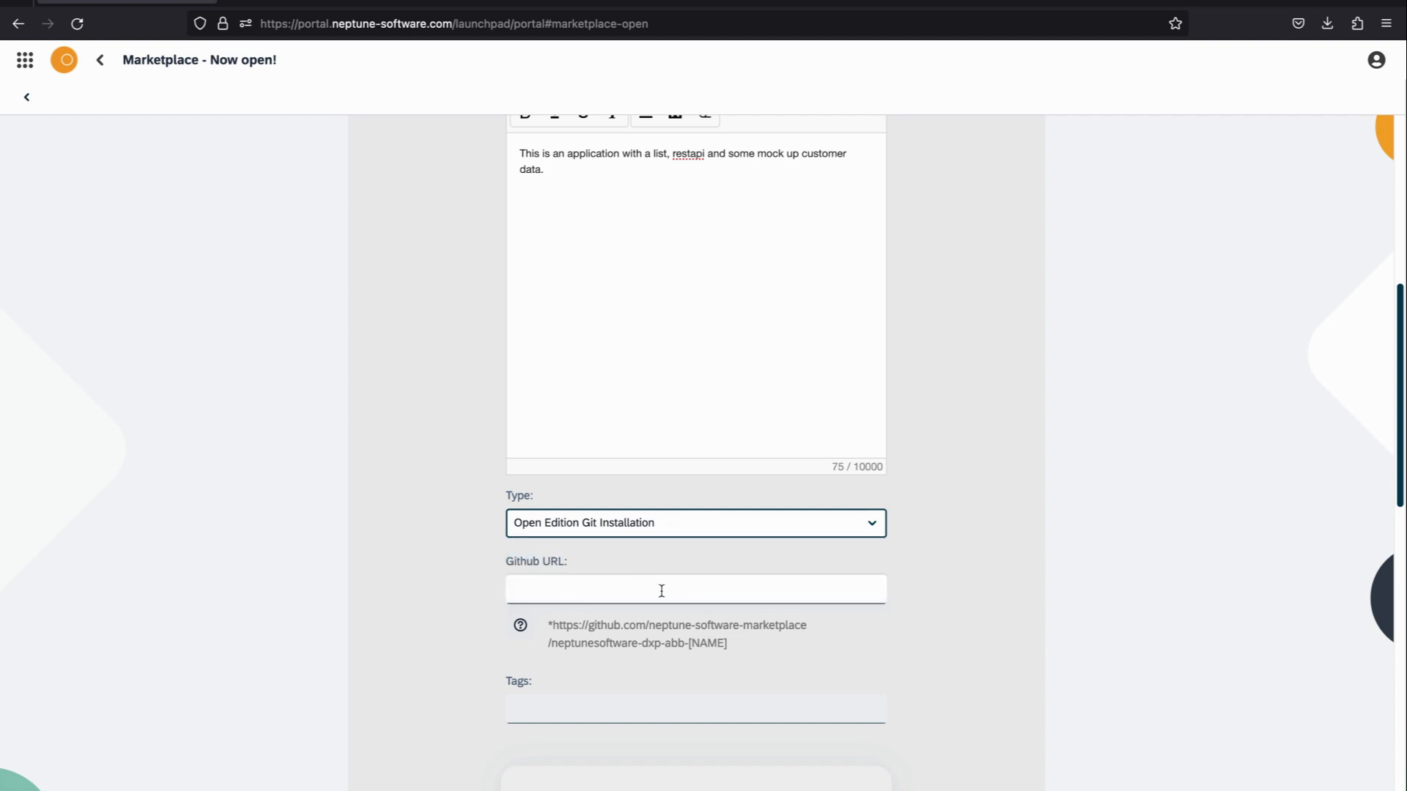
Step: Copy the NeptuneMarketplaceDemo repository address from GitHub into the product's Github URL field
click(645, 8)
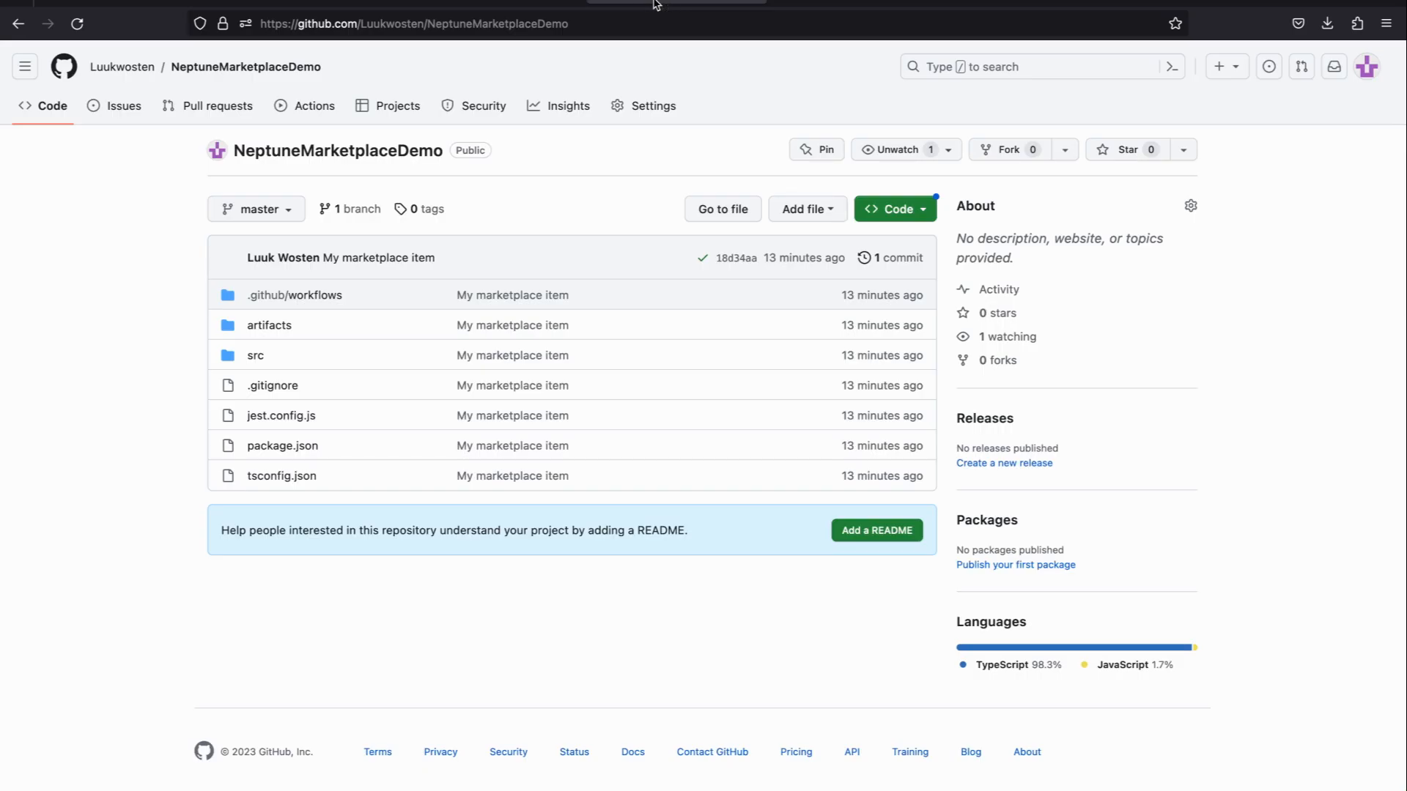
click(616, 27)
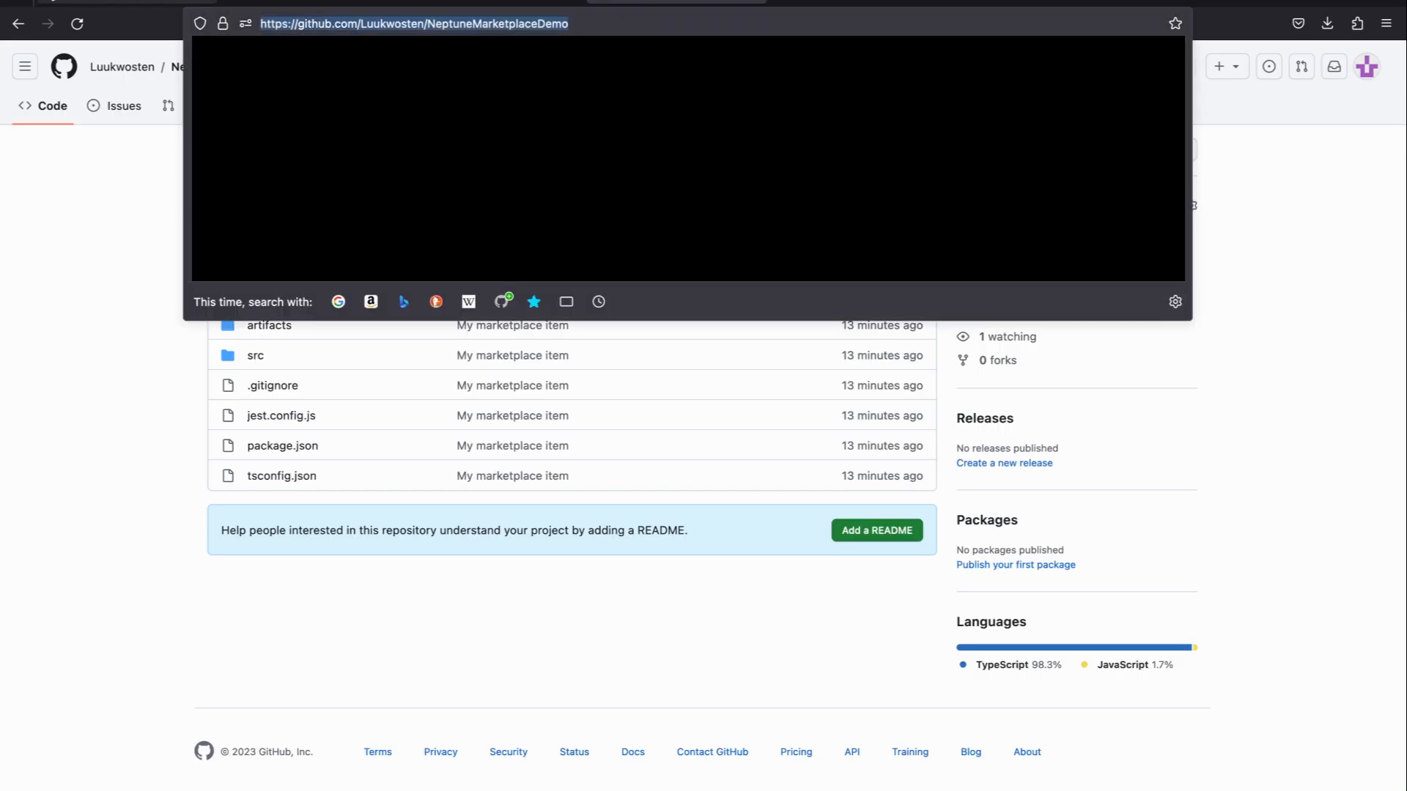
key(ctrl+c)
click(124, 3)
click(547, 592)
key(ctrl+v)
Step: Add the tag "ListApp" to the product
scroll(691, 564, down, 2)
click(647, 579)
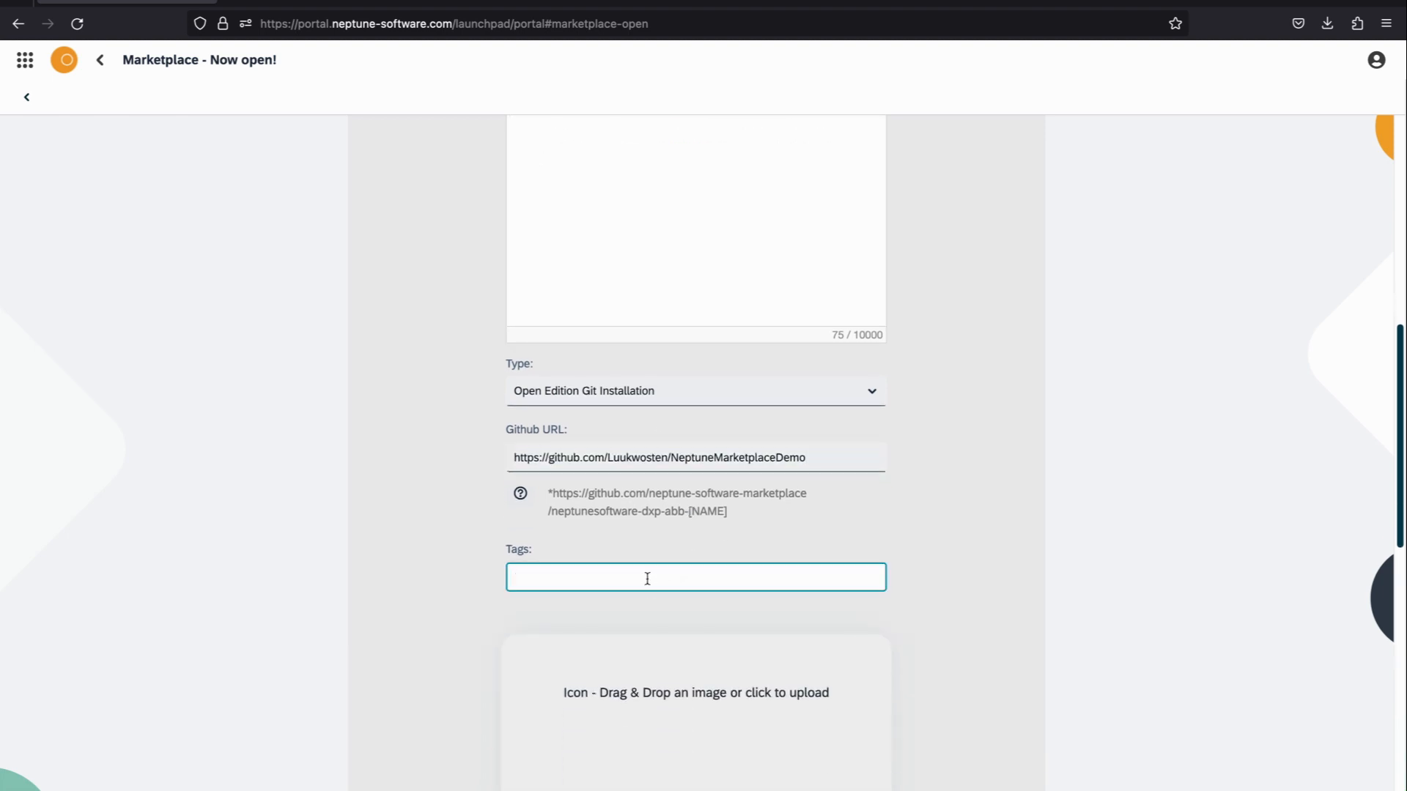
text(ListApp)
key(Return)
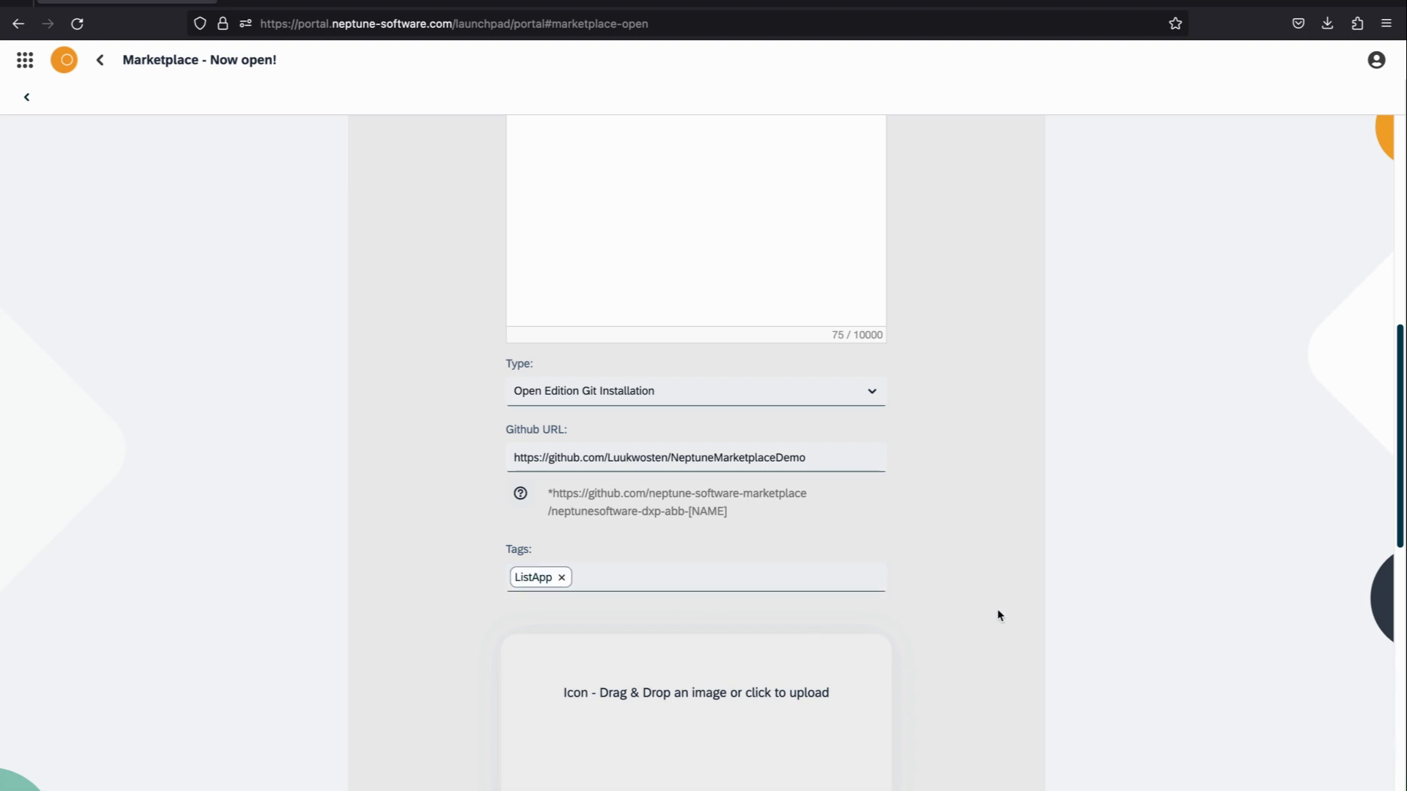
Step: Upload the customer list screenshot from the Music folder as the product icon
scroll(1000, 597, down, 4)
click(663, 399)
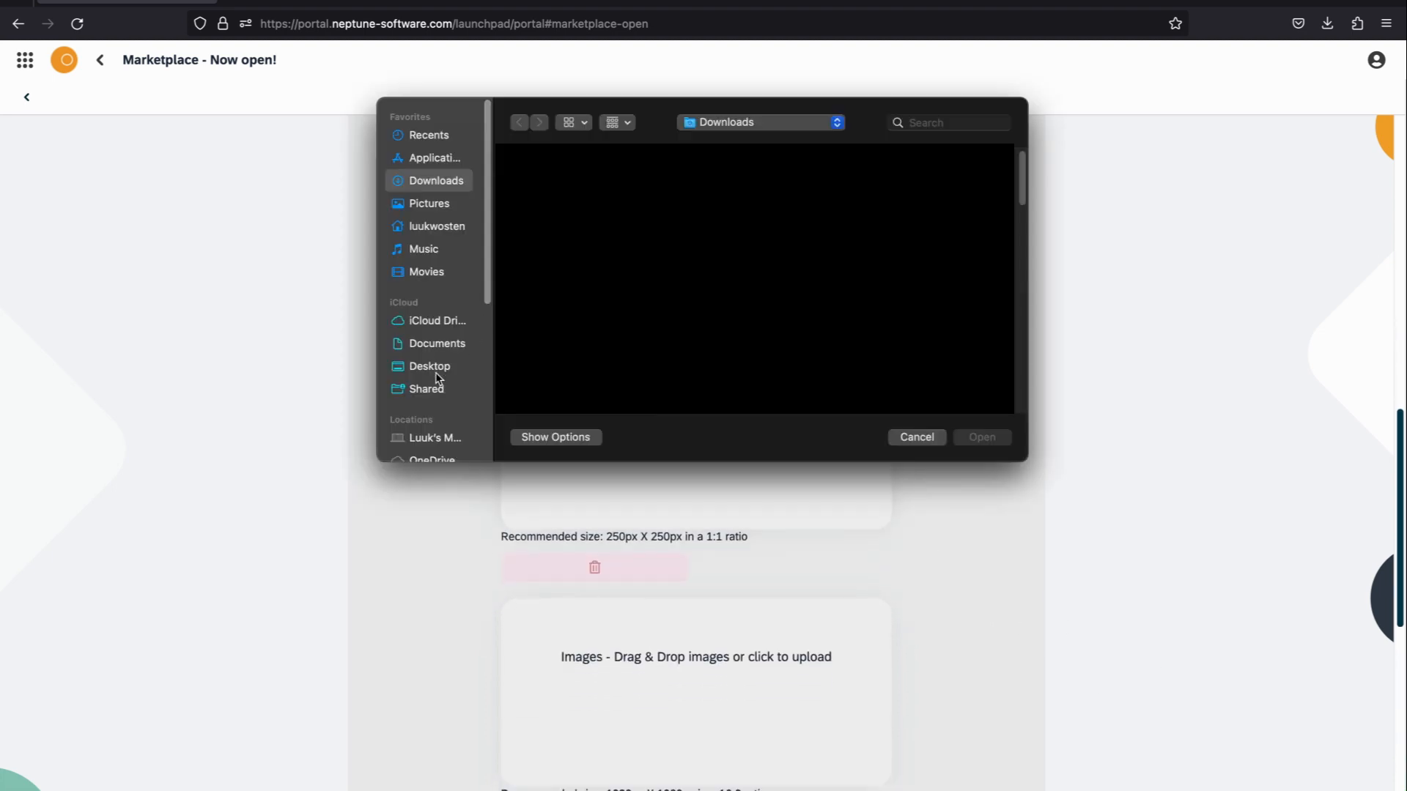
click(437, 253)
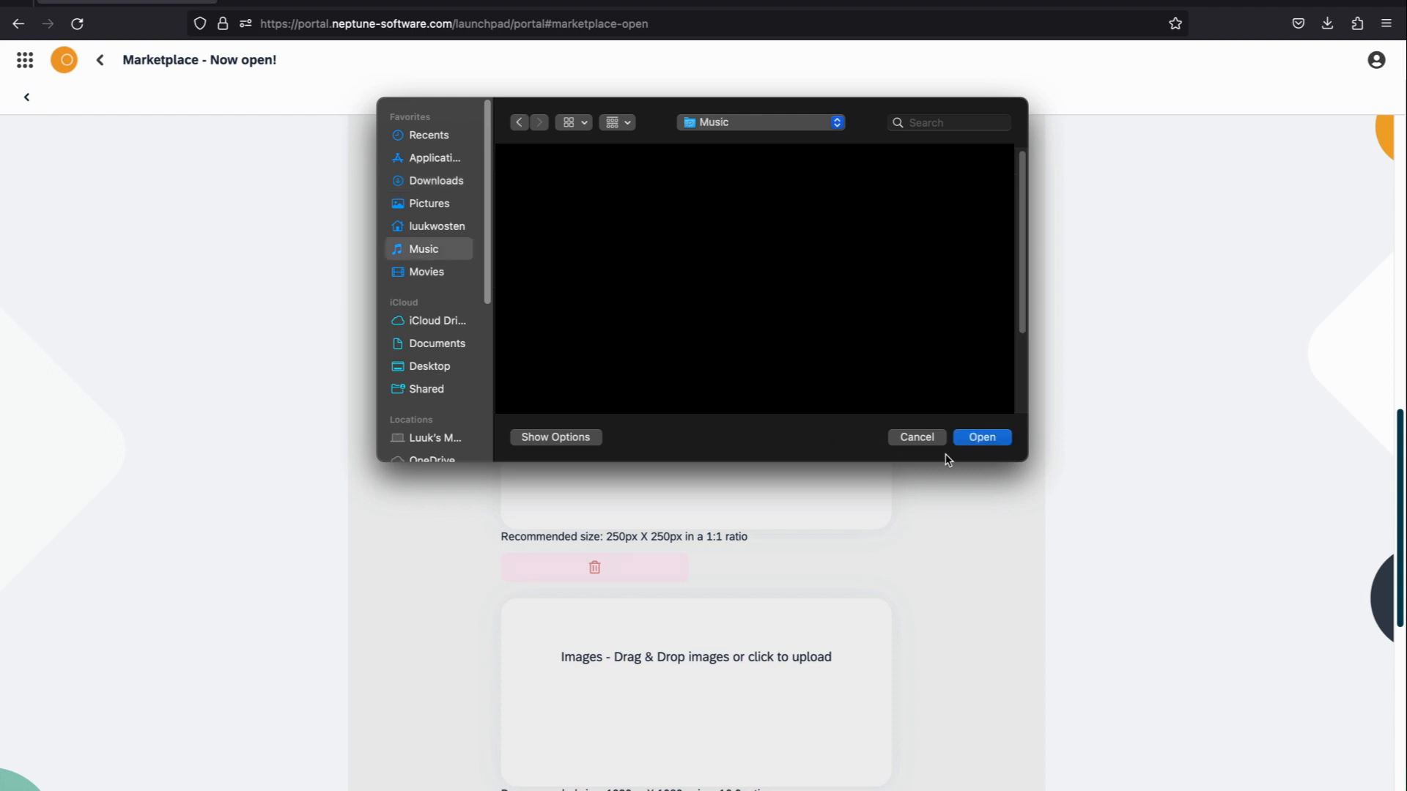
click(982, 436)
Step: Upload the "Customer details" heading picture from the Music folder as the product image and check it in the preview
scroll(903, 564, down, 2)
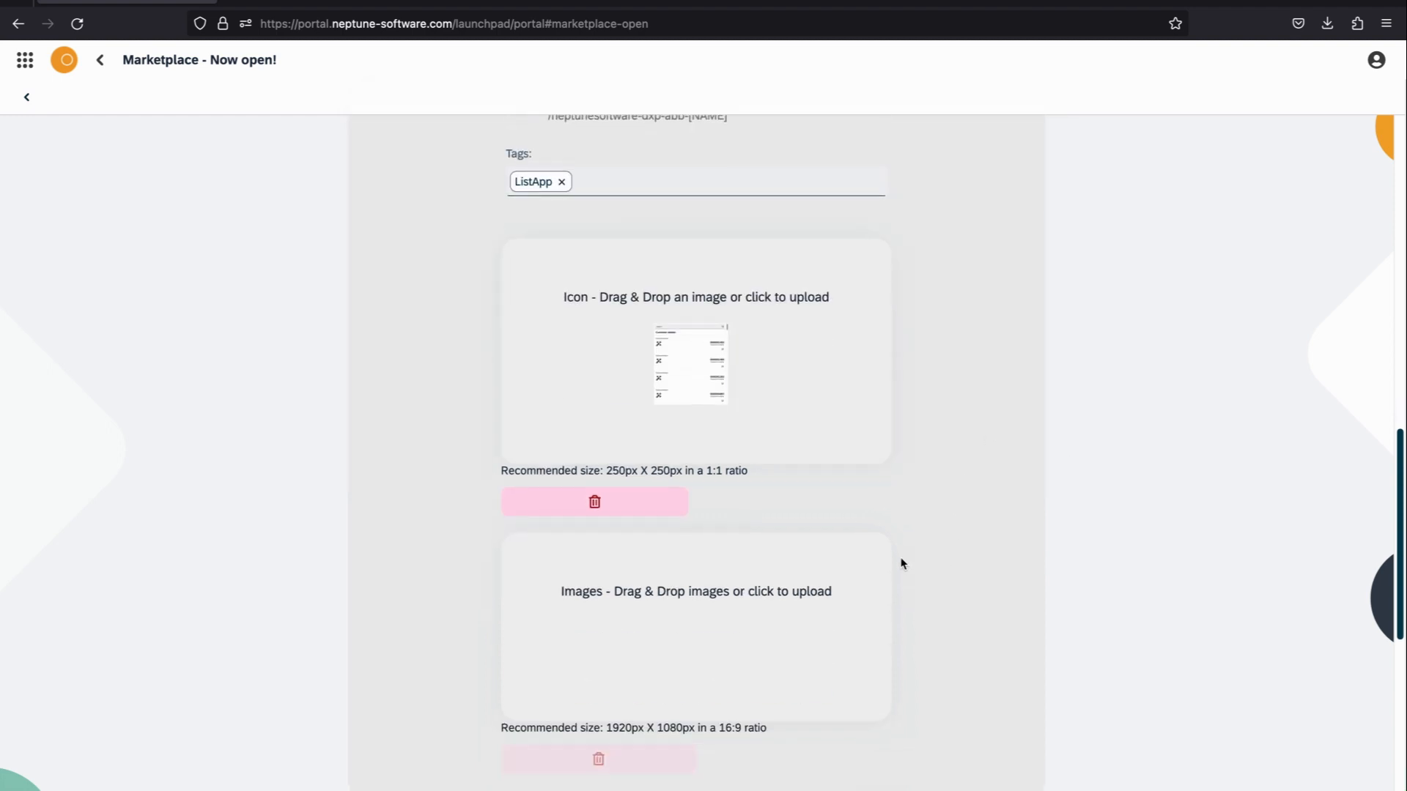
click(730, 597)
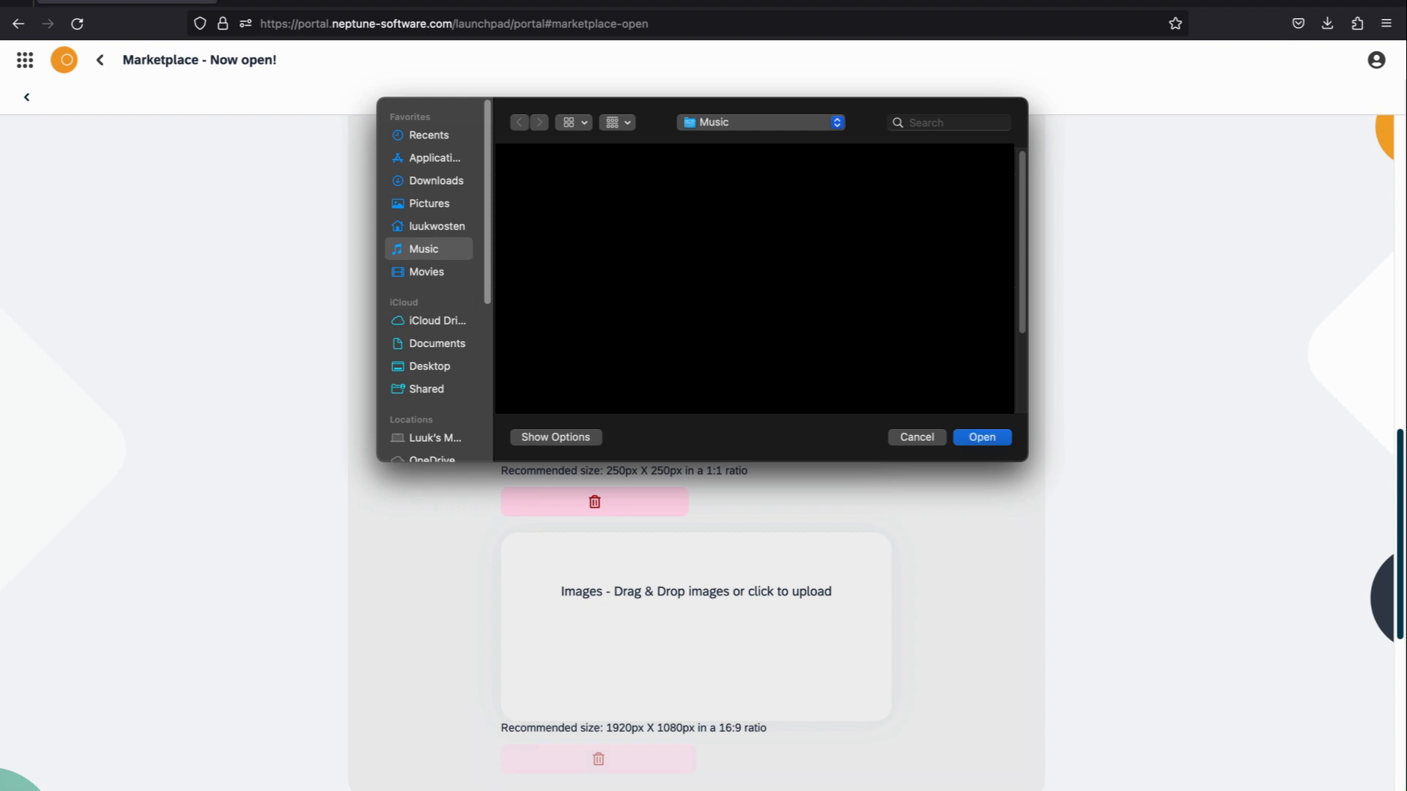
click(982, 436)
scroll(956, 542, down, 8)
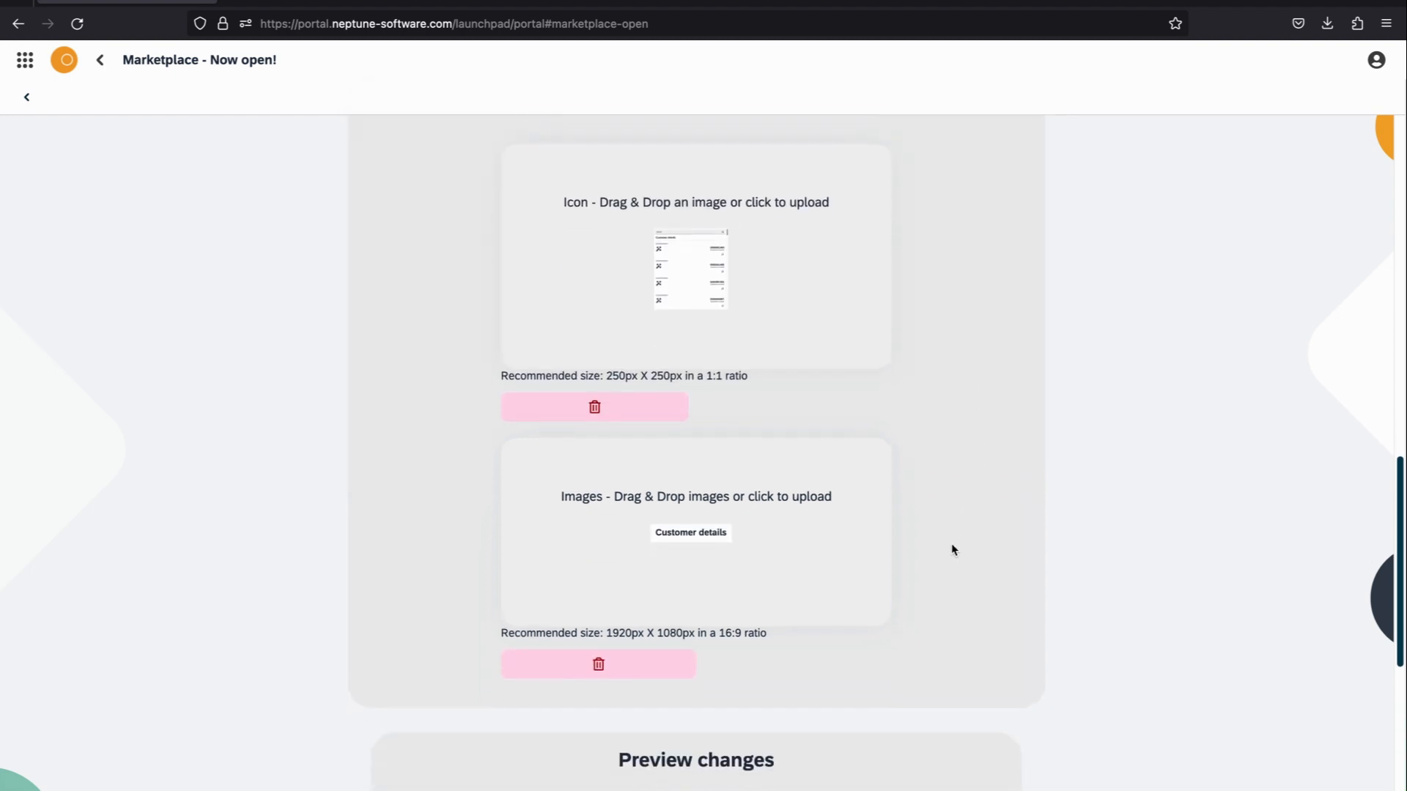
scroll(914, 502, down, 3)
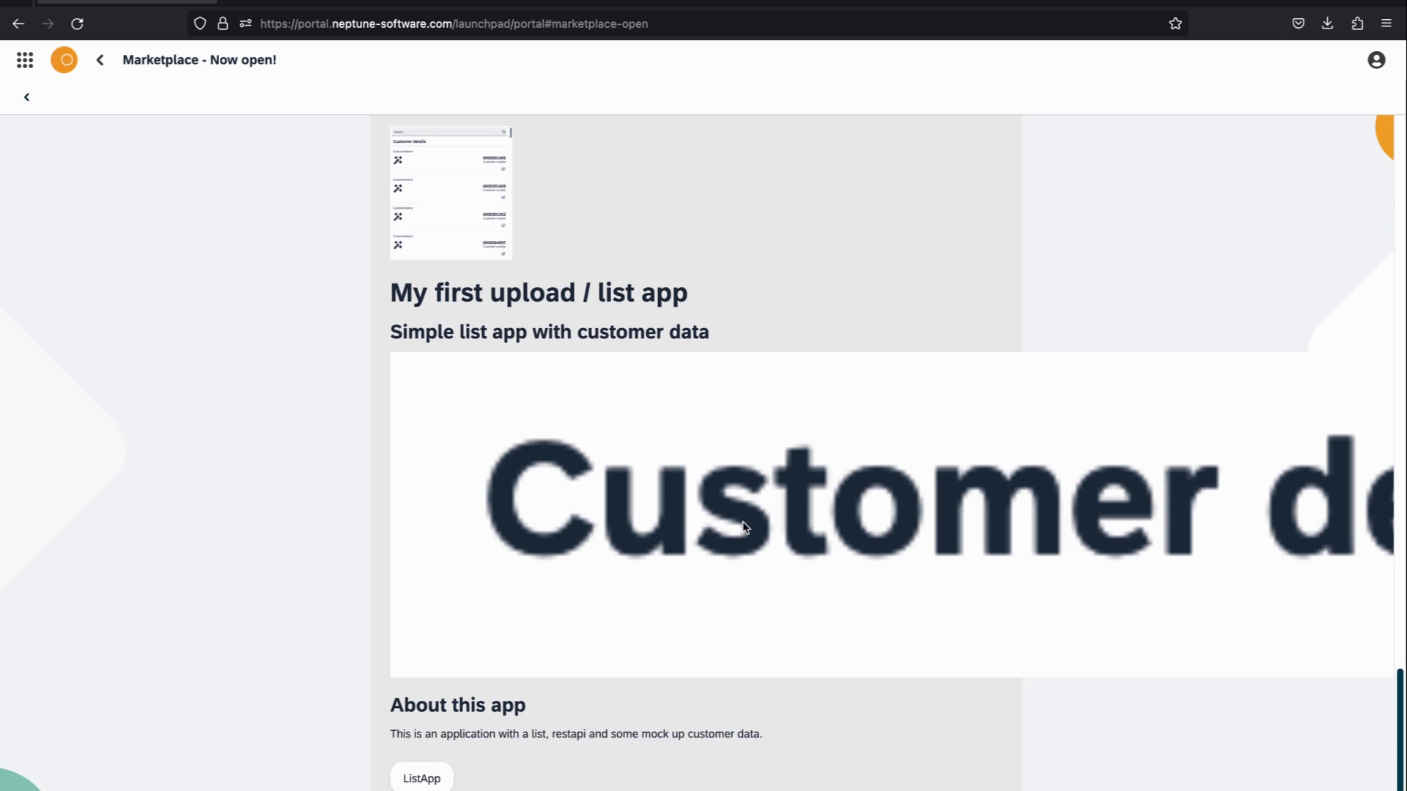
scroll(715, 521, down, 1)
scroll(1011, 446, down, 1)
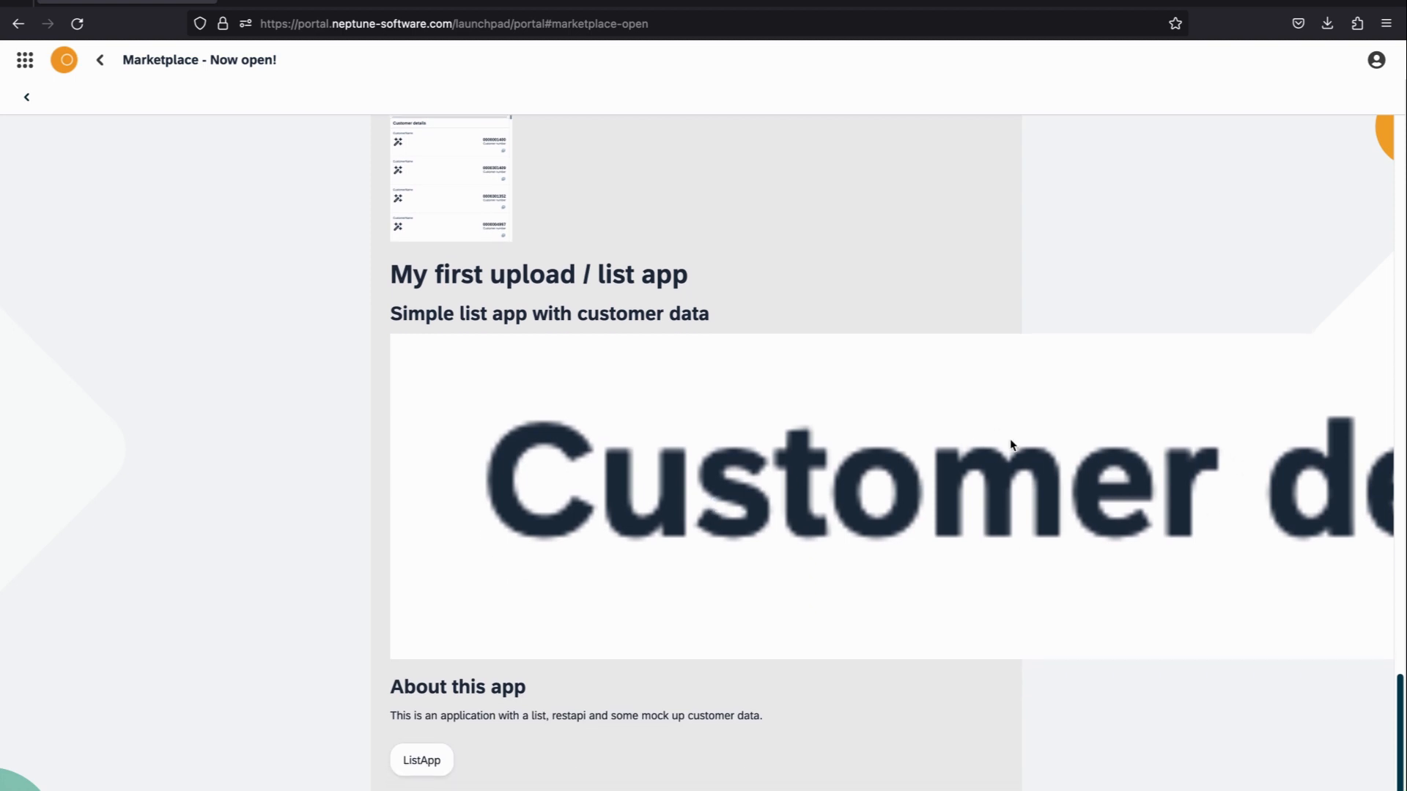
Step: Replace the product image with the customer list screenshot from the Music folder and check it in the preview
scroll(1009, 443, up, 7)
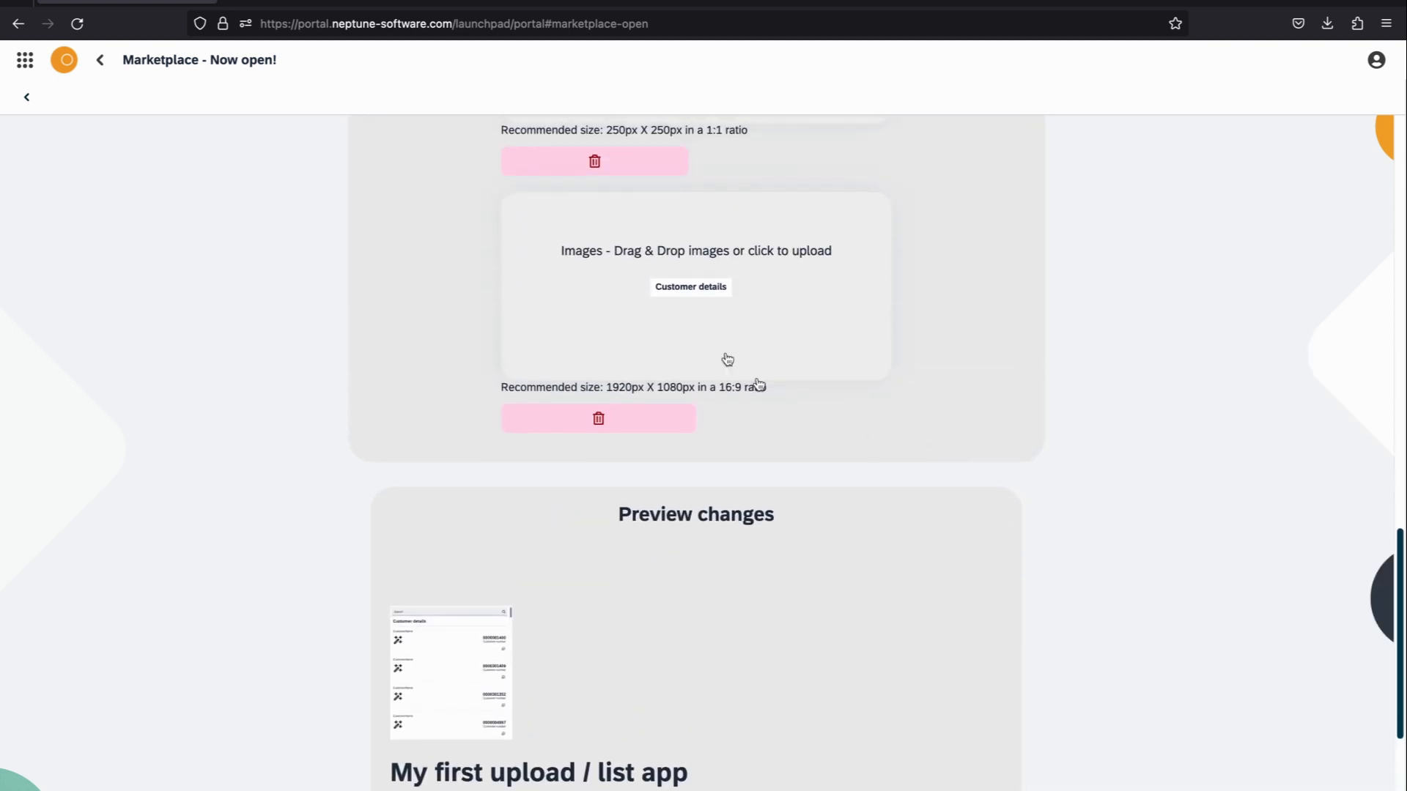
click(716, 264)
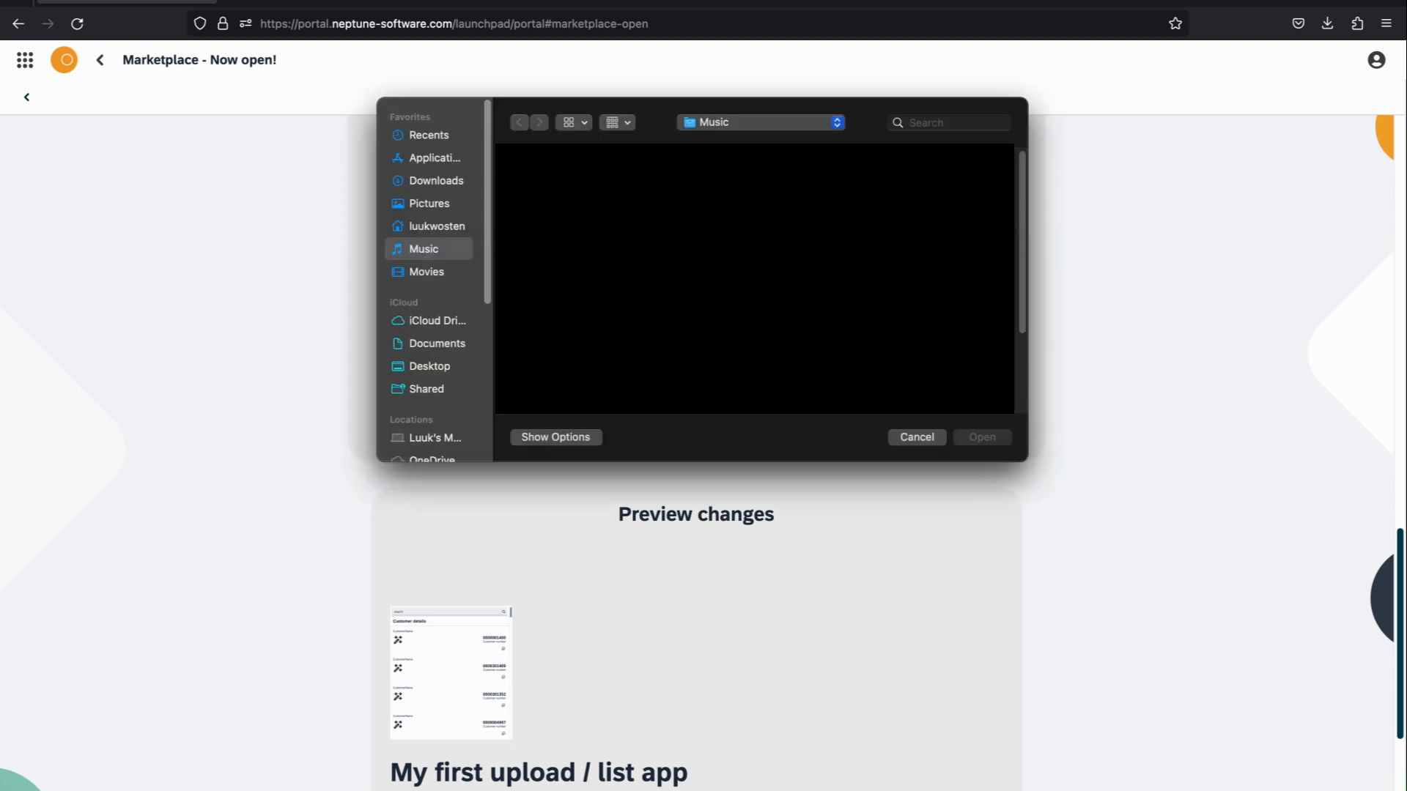
click(982, 437)
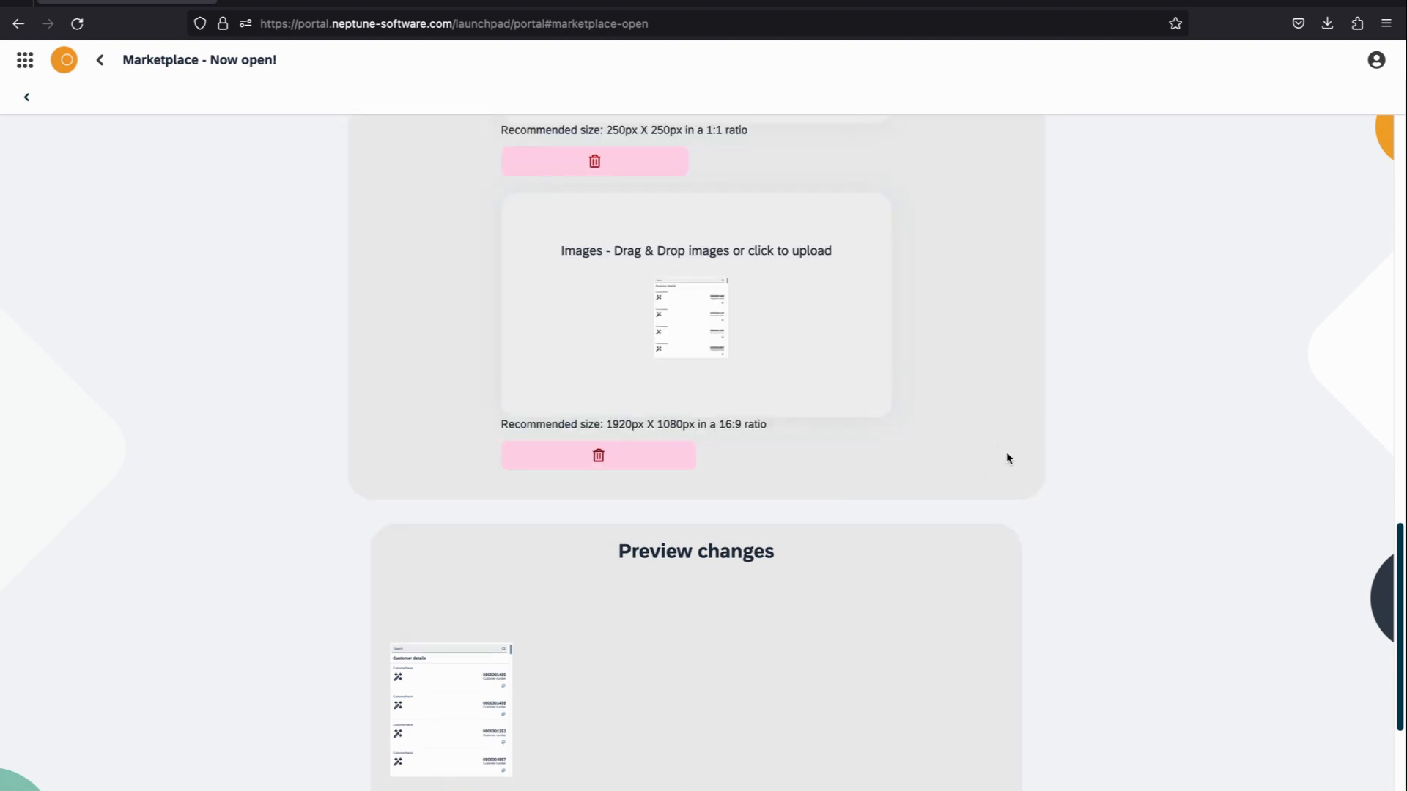
scroll(1007, 484, down, 3)
scroll(1019, 526, down, 4)
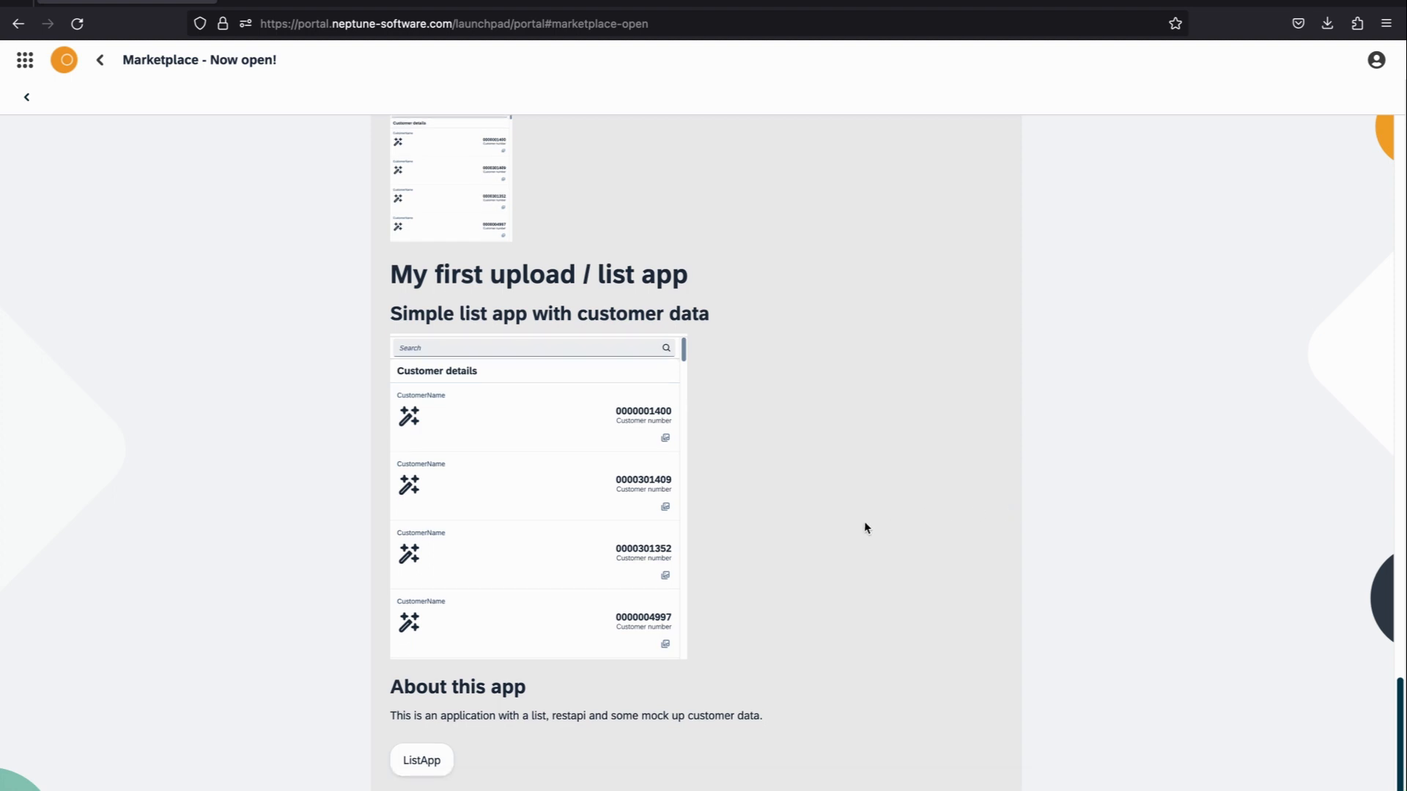
Step: Review the product preview with its icon, title, intro, image, description and tag, and submit the upload
scroll(861, 524, up, 3)
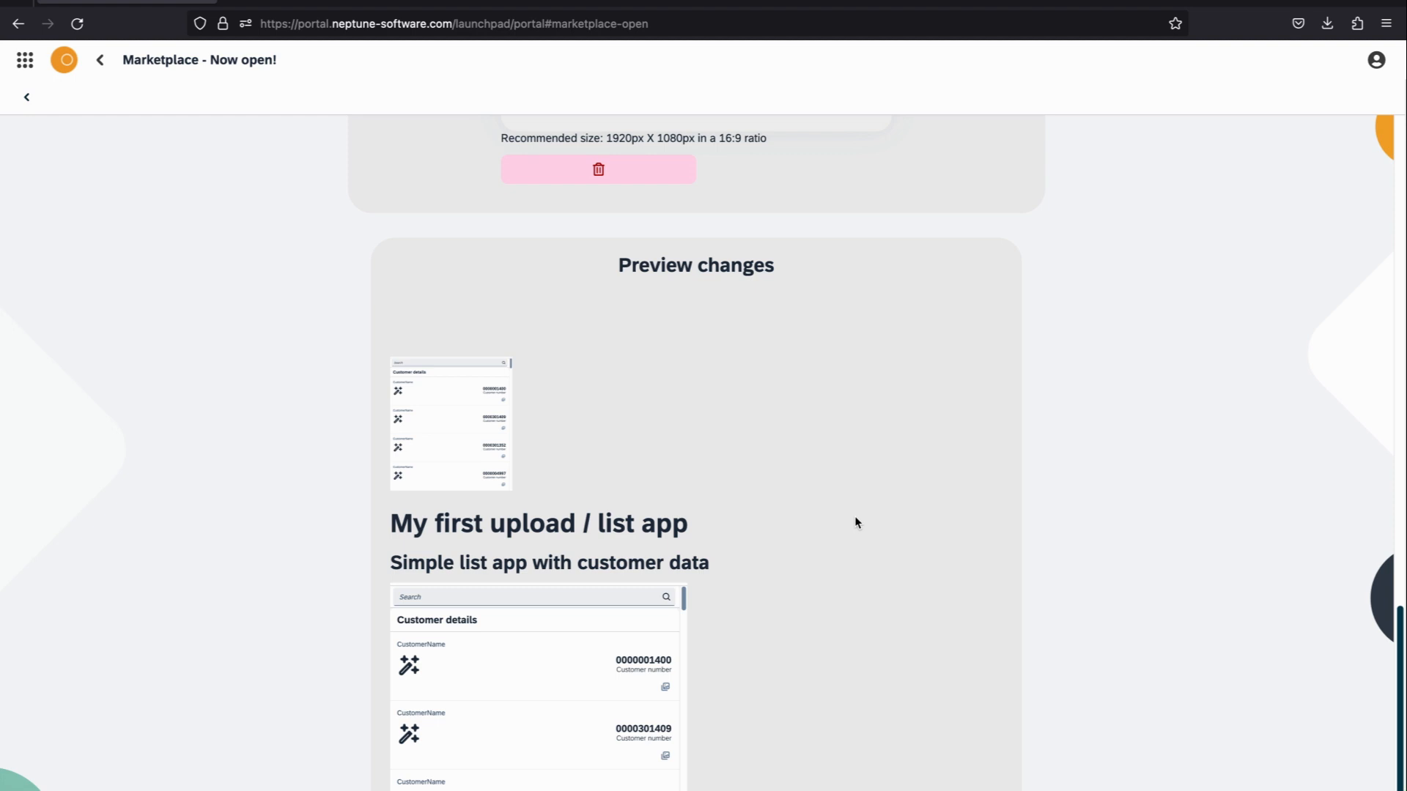
scroll(855, 516, down, 3)
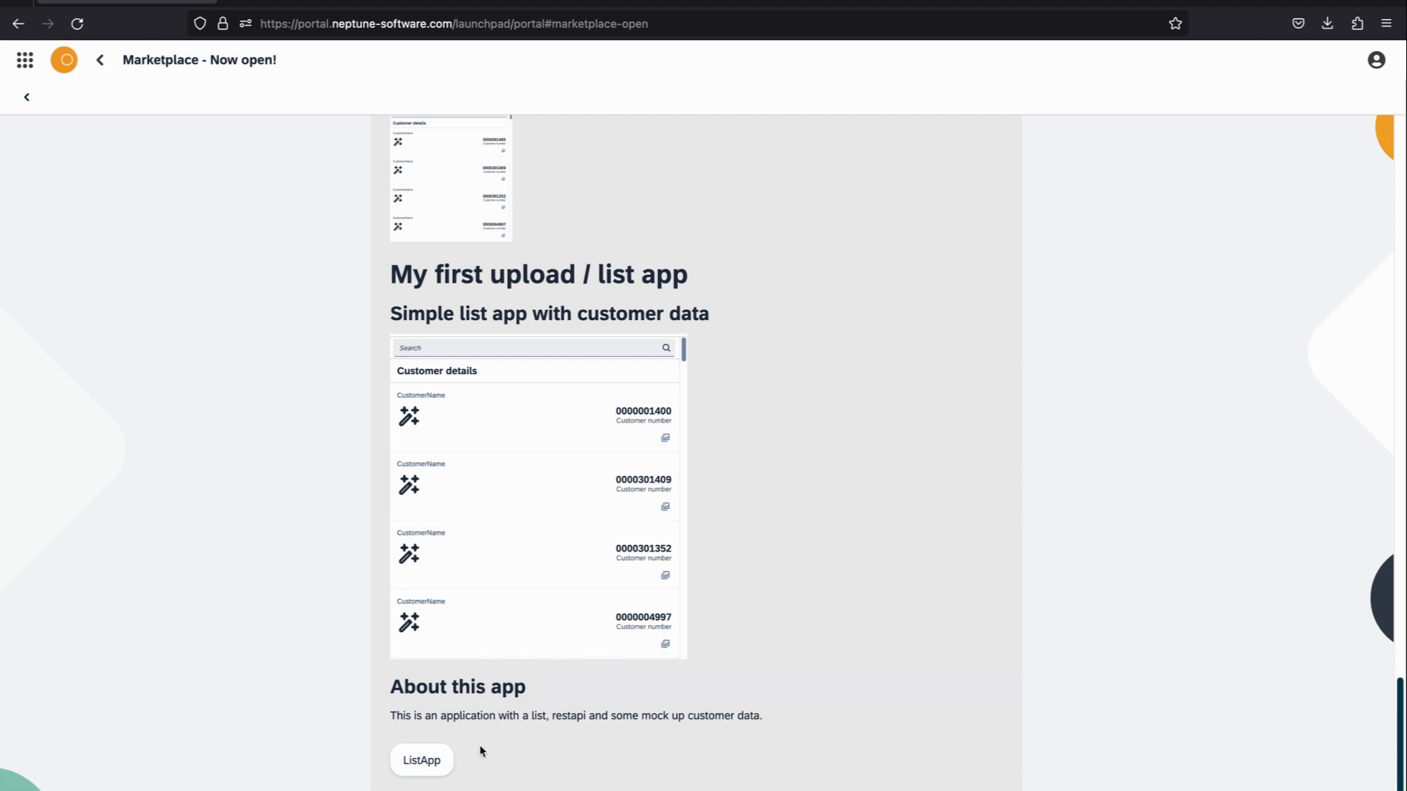
scroll(719, 521, up, 8)
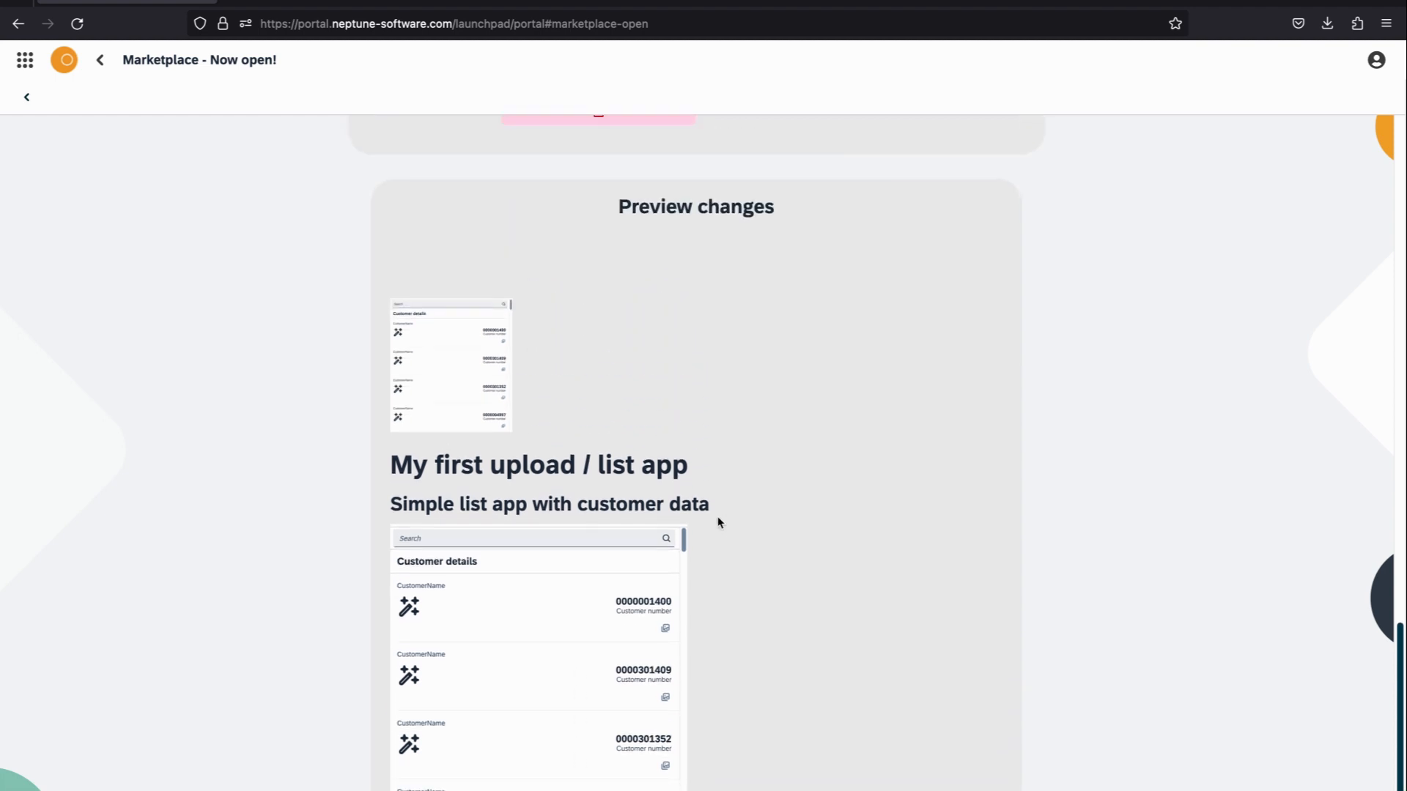
scroll(734, 527, down, 8)
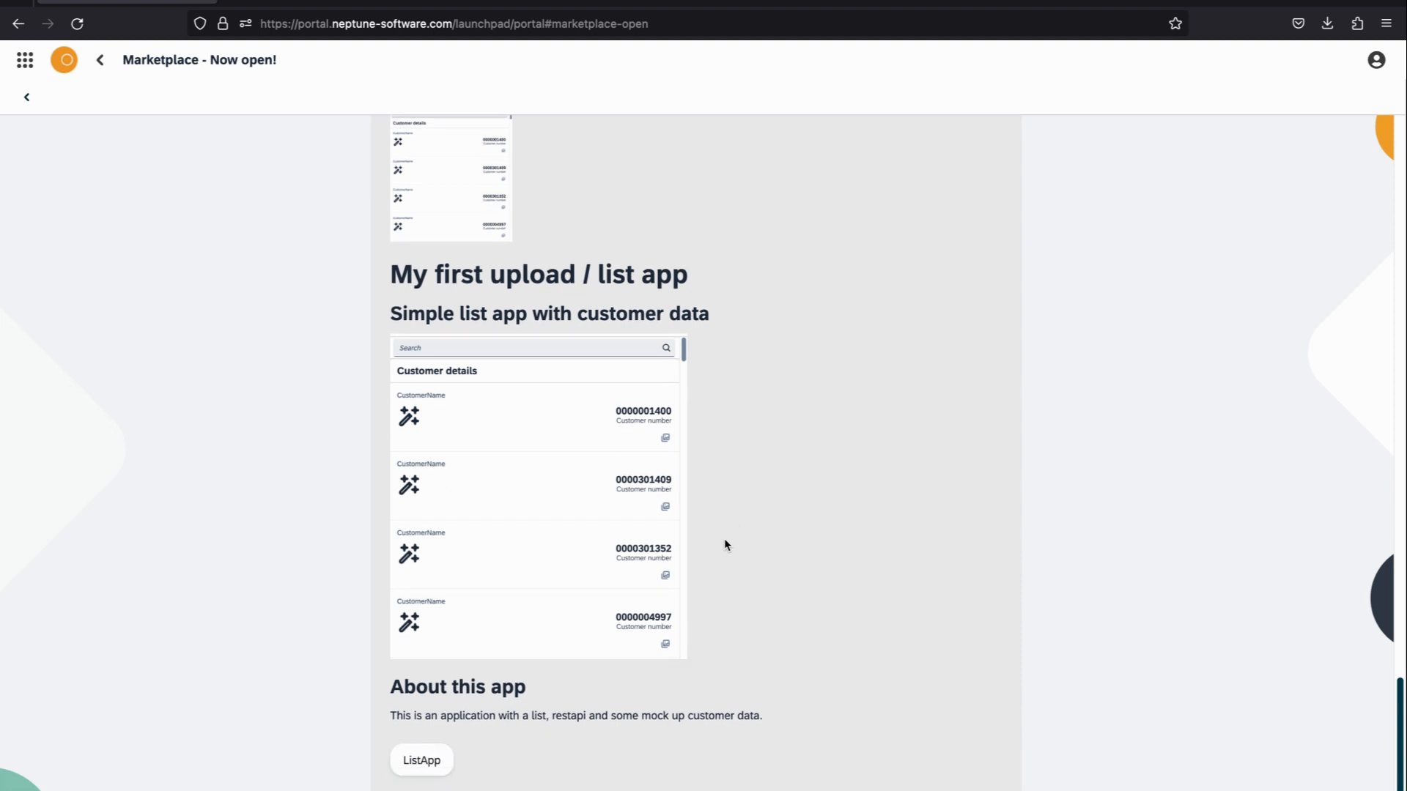
click(378, 785)
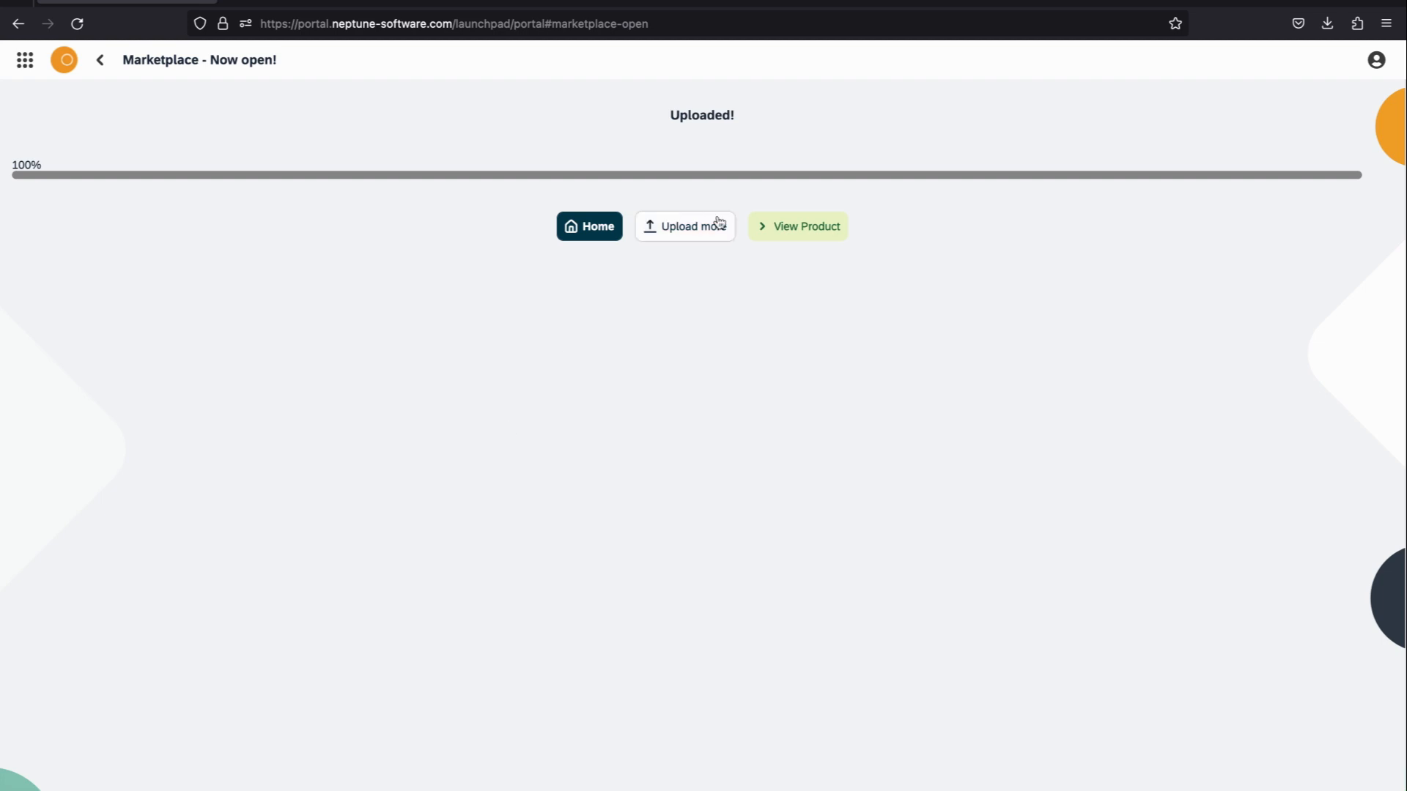
Step: Open the uploaded product's page, examine its general, downloads and publisher details, and choose Download / Install
click(792, 239)
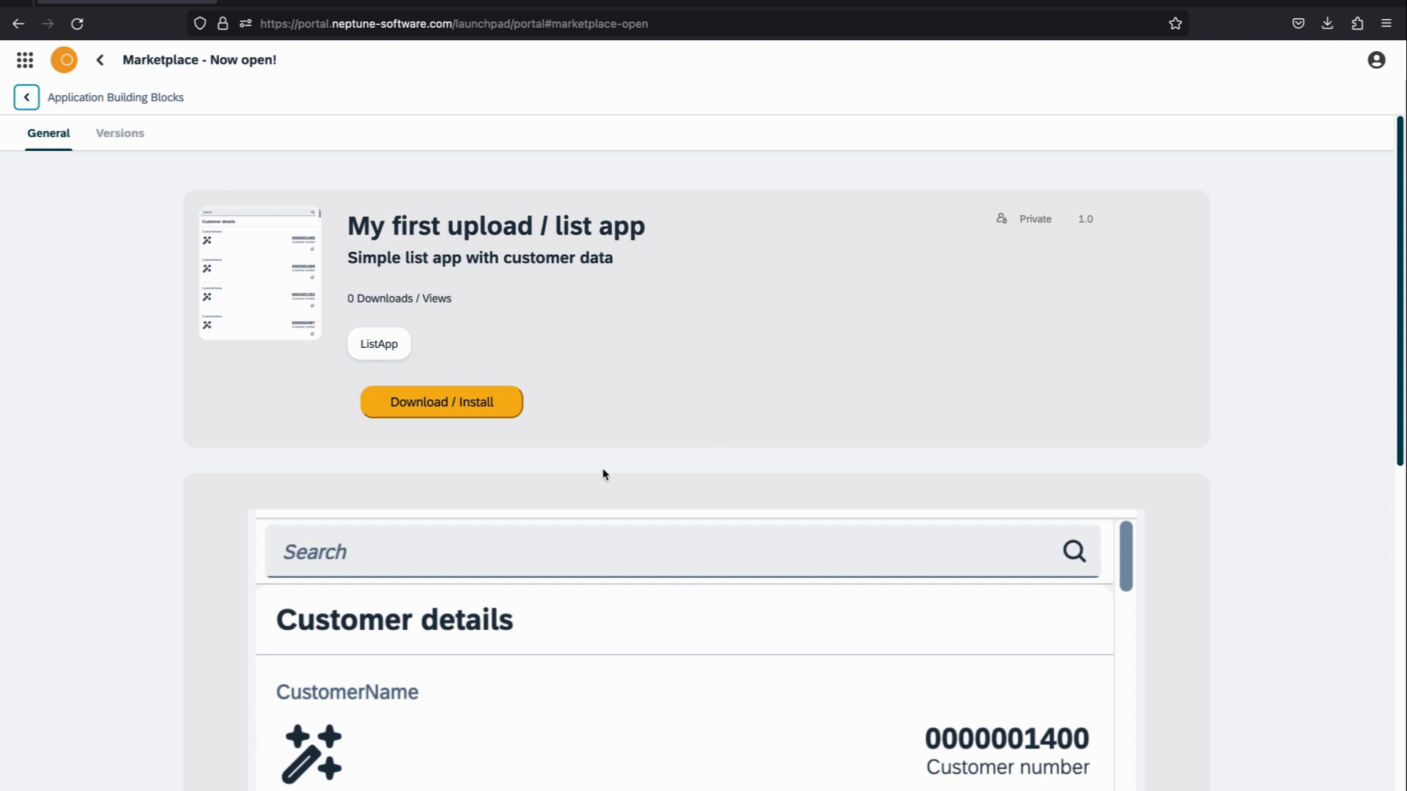
scroll(603, 474, down, 4)
scroll(603, 474, up, 4)
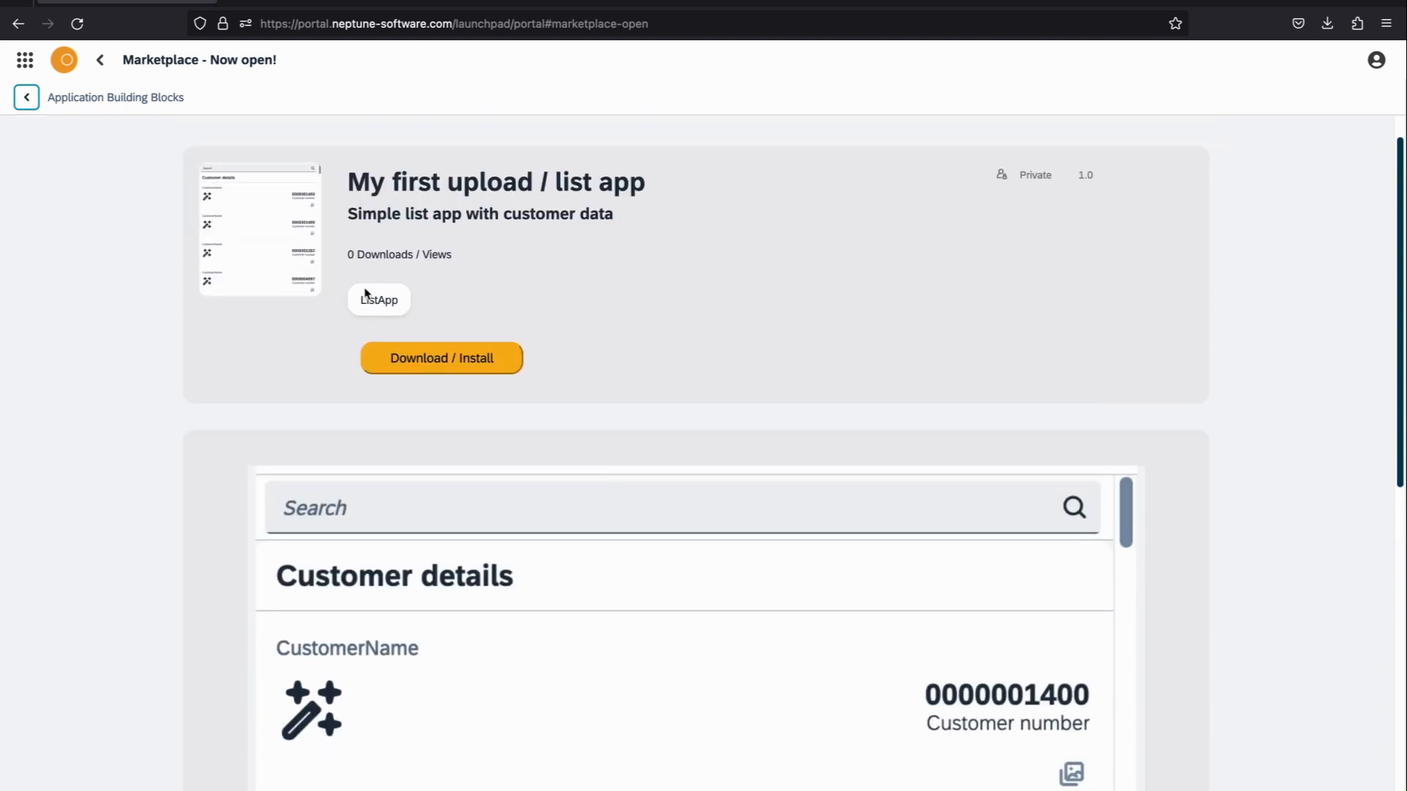
drag(349, 254, 481, 257)
click(482, 255)
scroll(698, 254, down, 10)
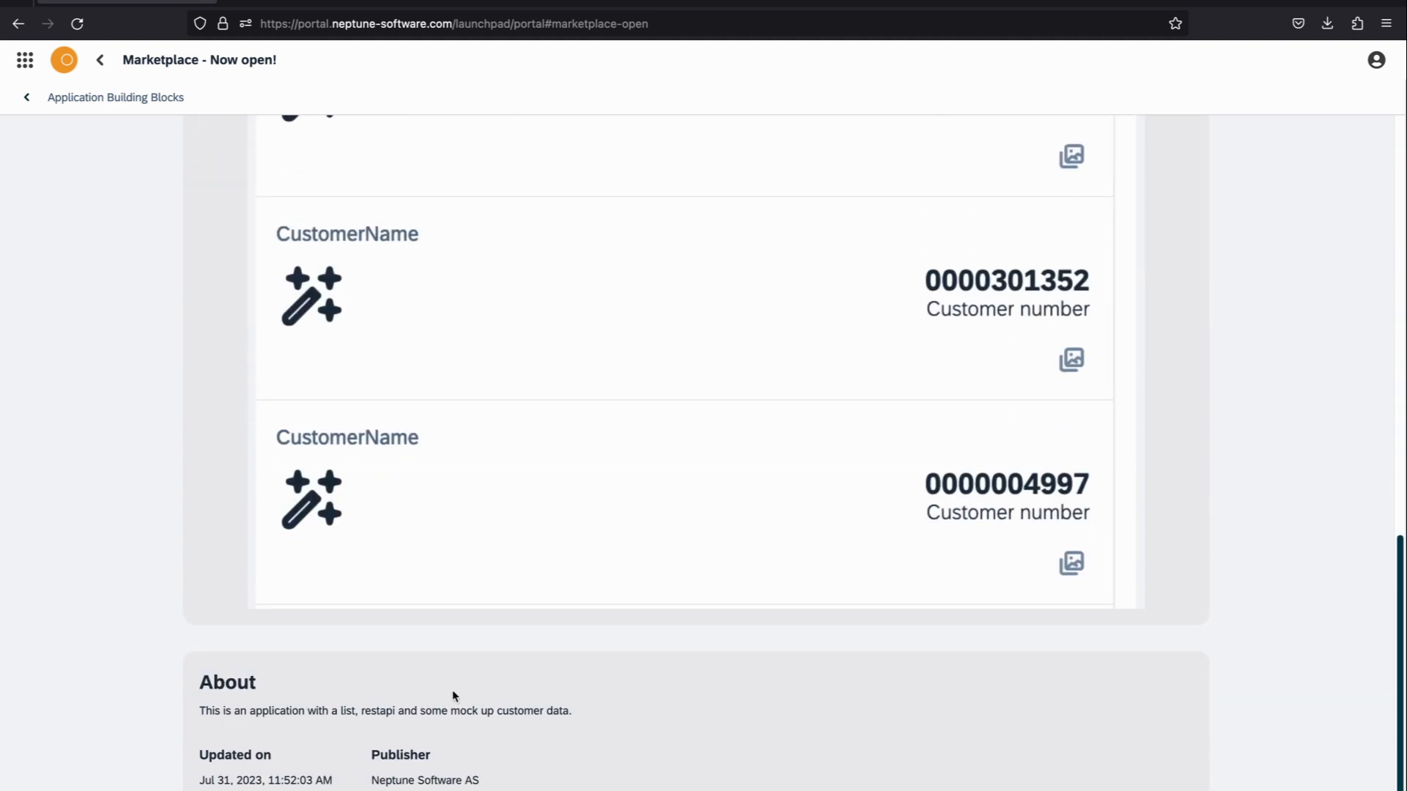
drag(373, 775, 528, 766)
click(529, 767)
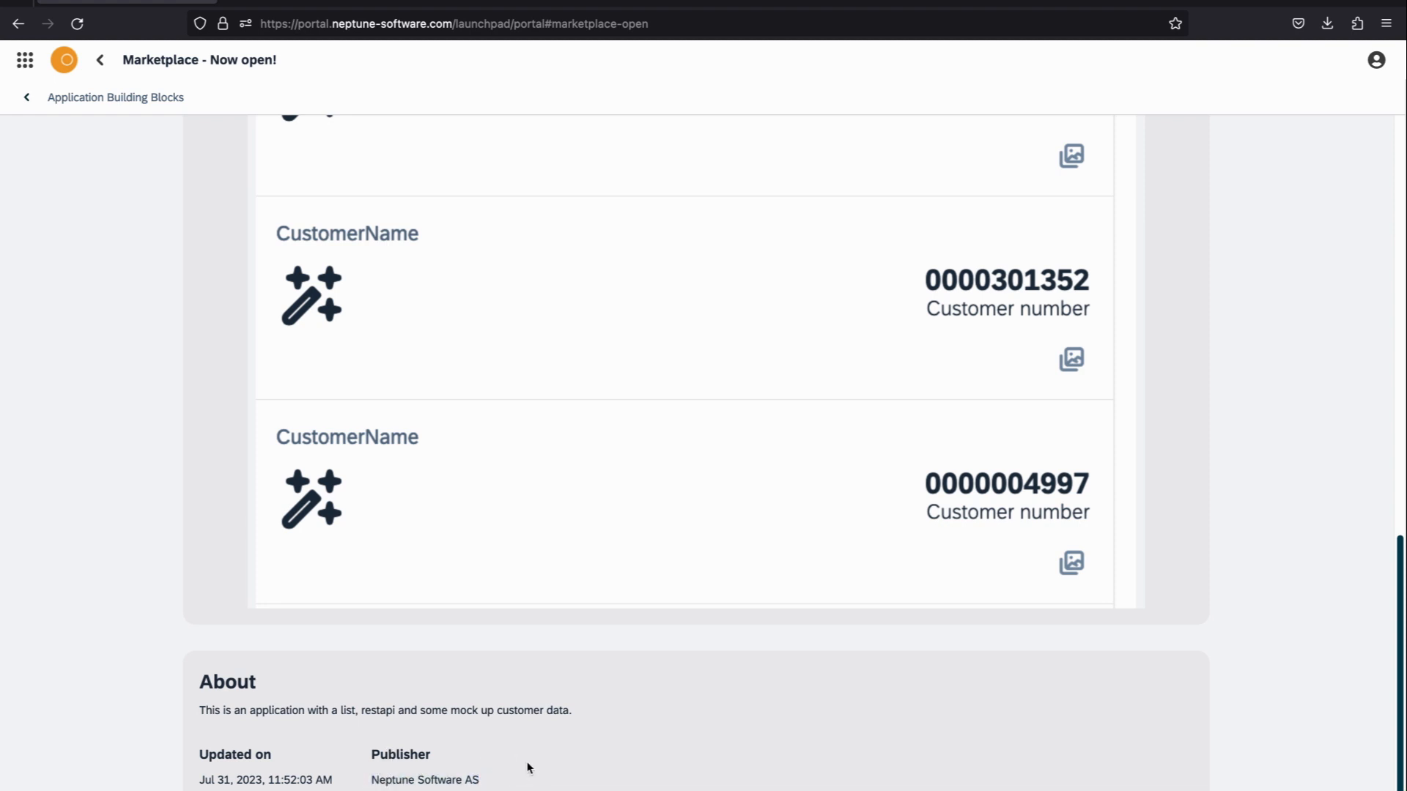
scroll(529, 767, up, 10)
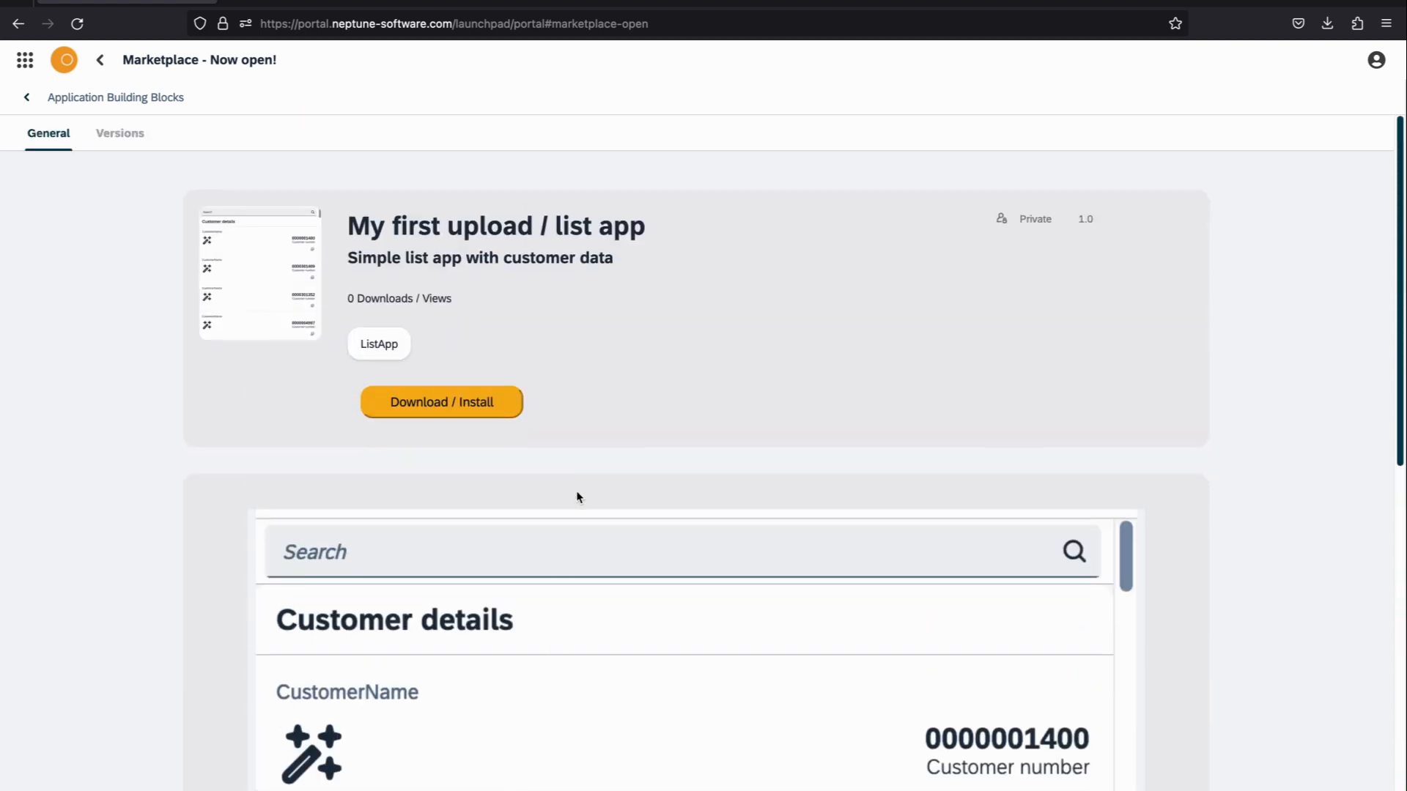
click(458, 408)
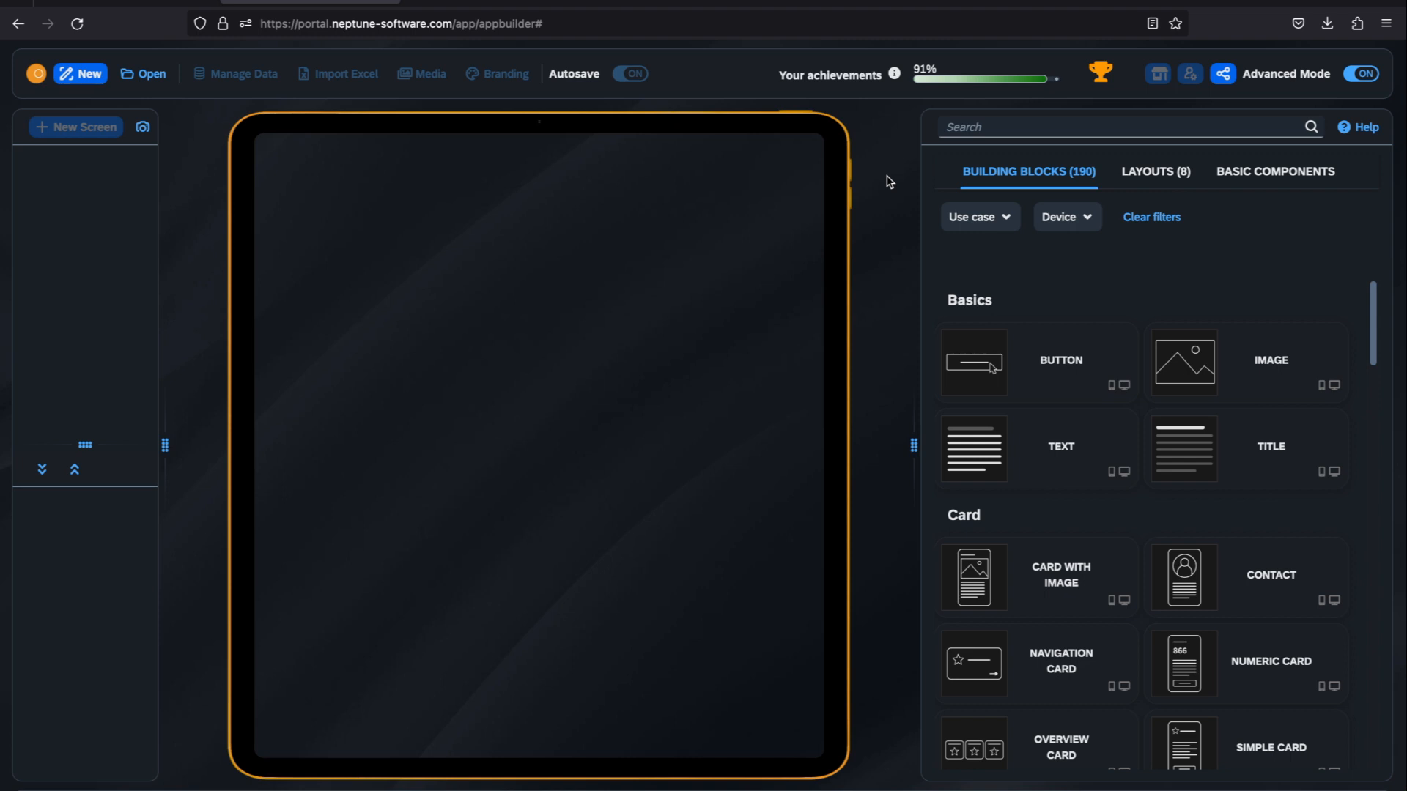
Step: In the Neptune App Builder, create a tablet-preview application named "DemoappMarketplace" under the Neptune Software AS account
click(83, 77)
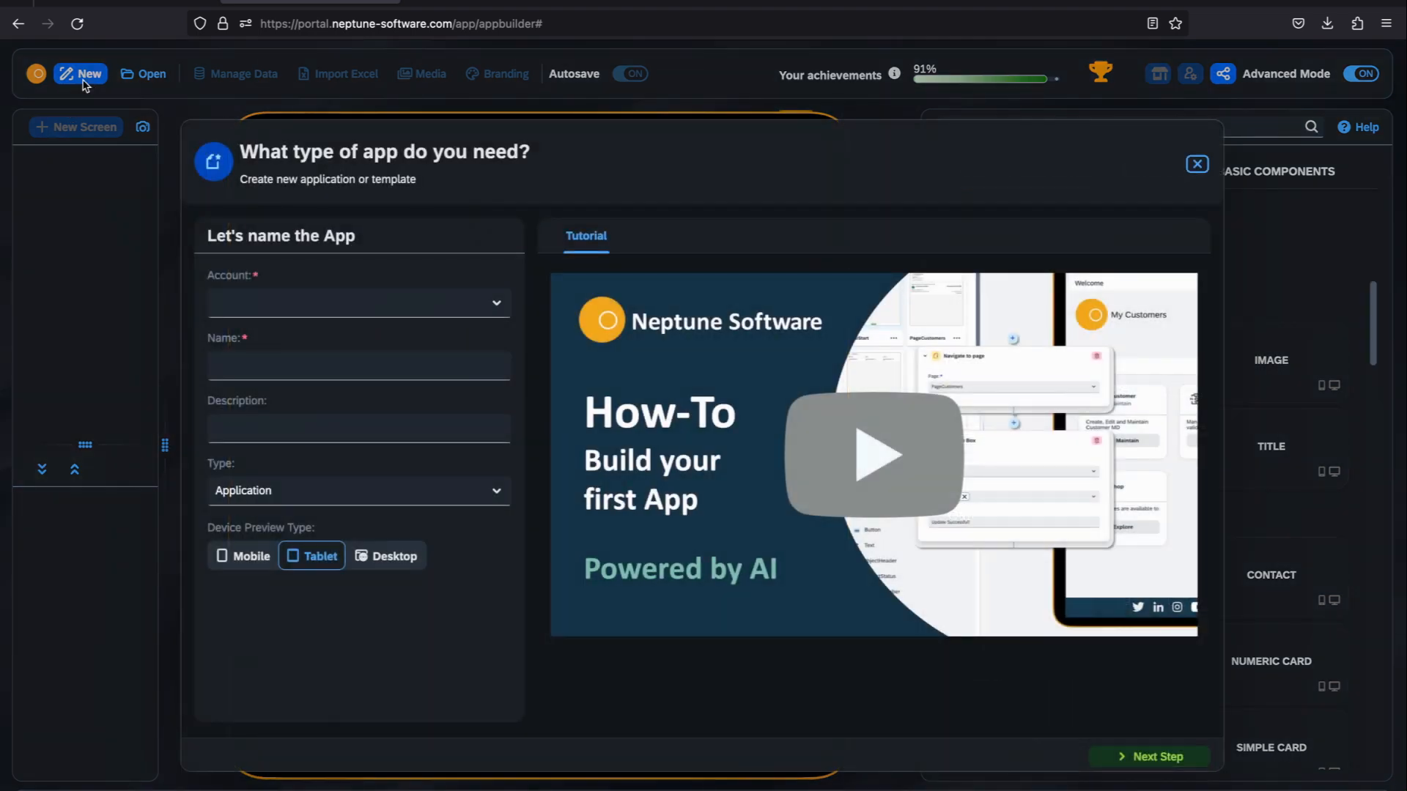
click(496, 309)
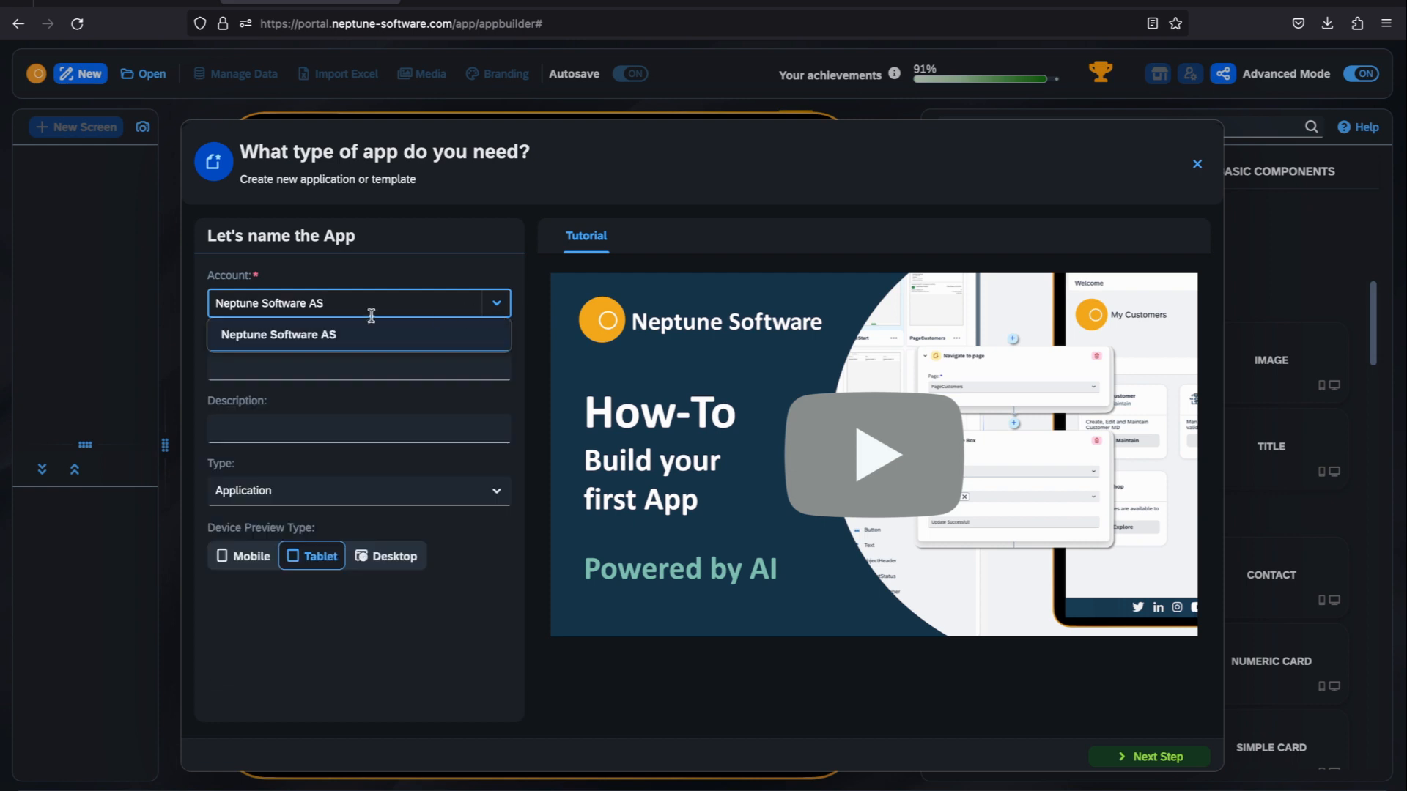
key(Return)
click(349, 356)
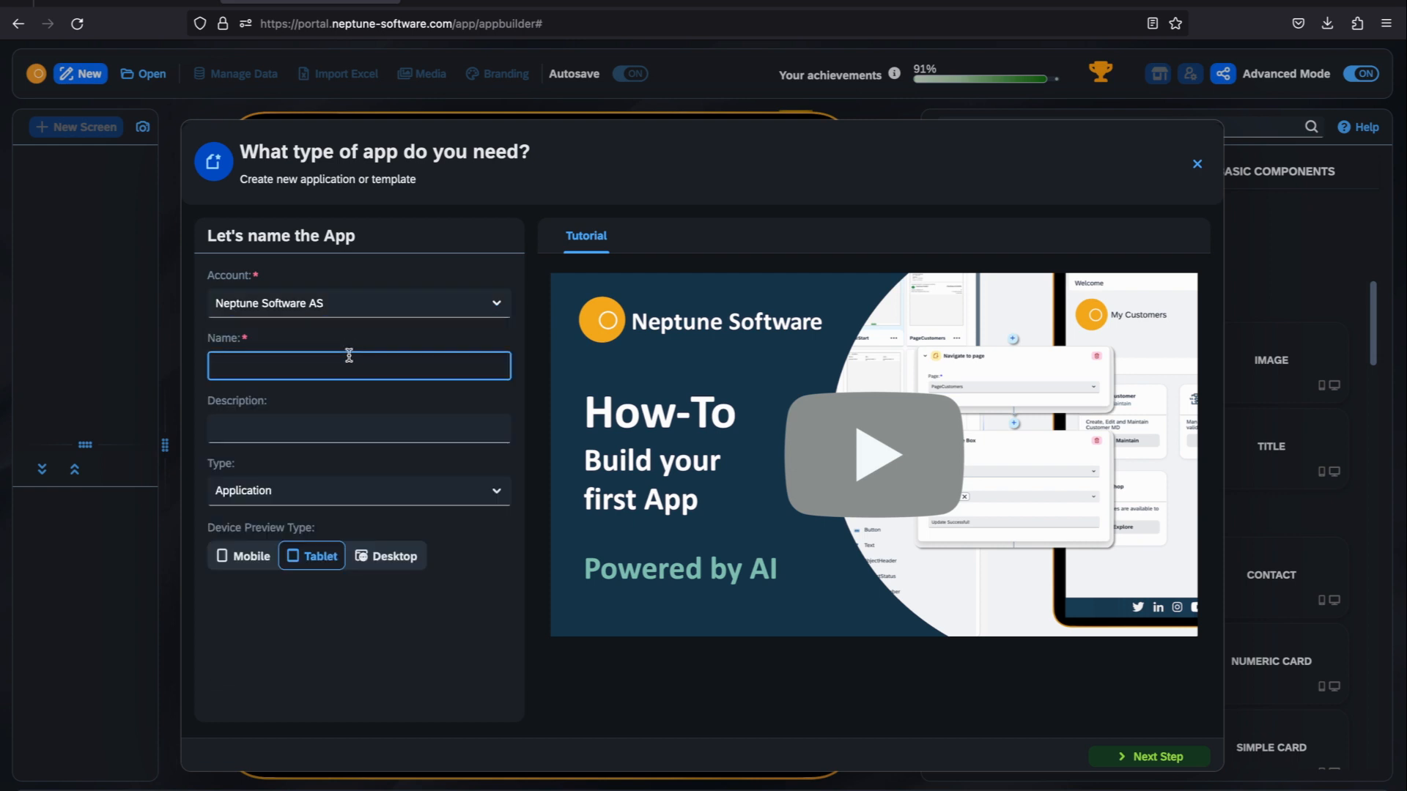
text(DemoappMarkt)
text(place)
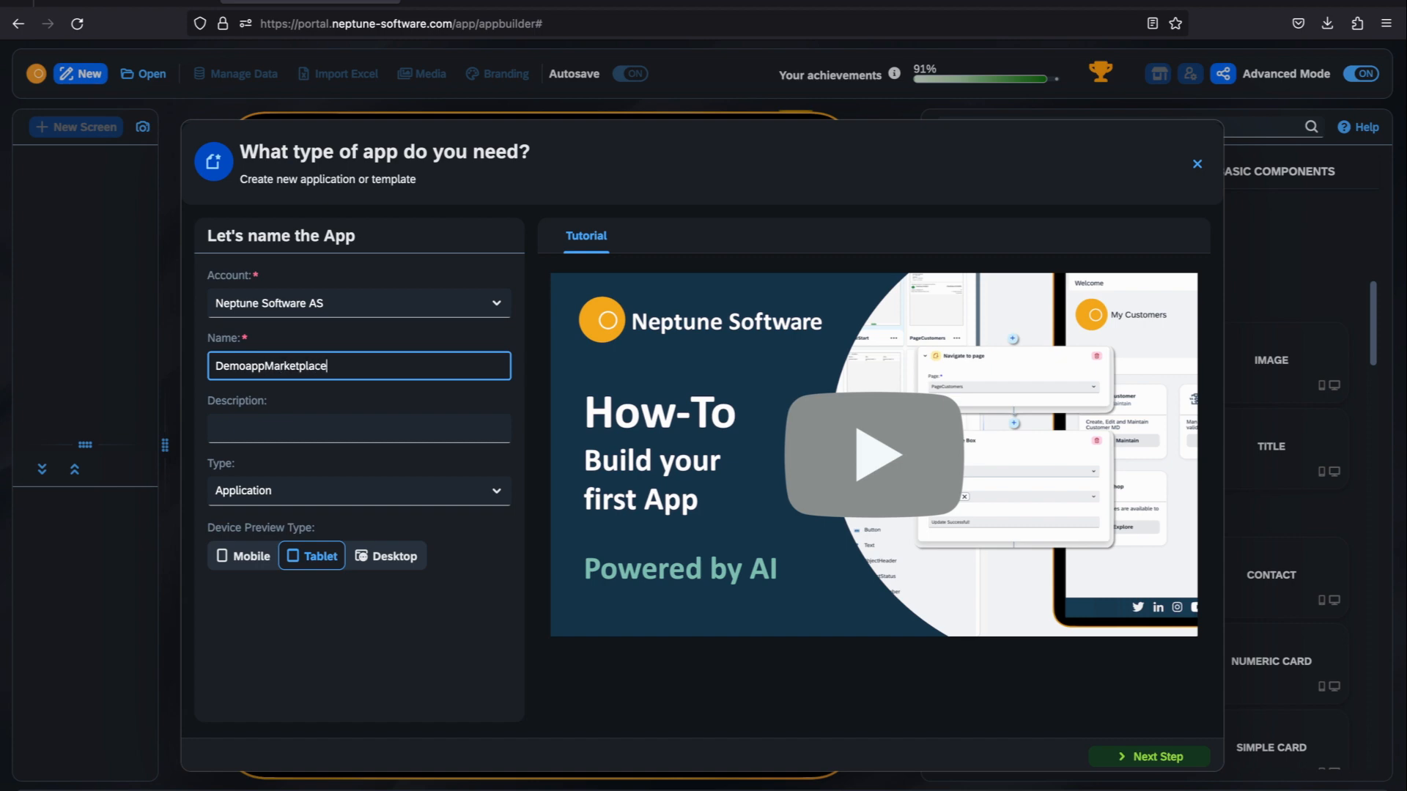
click(1132, 755)
click(405, 255)
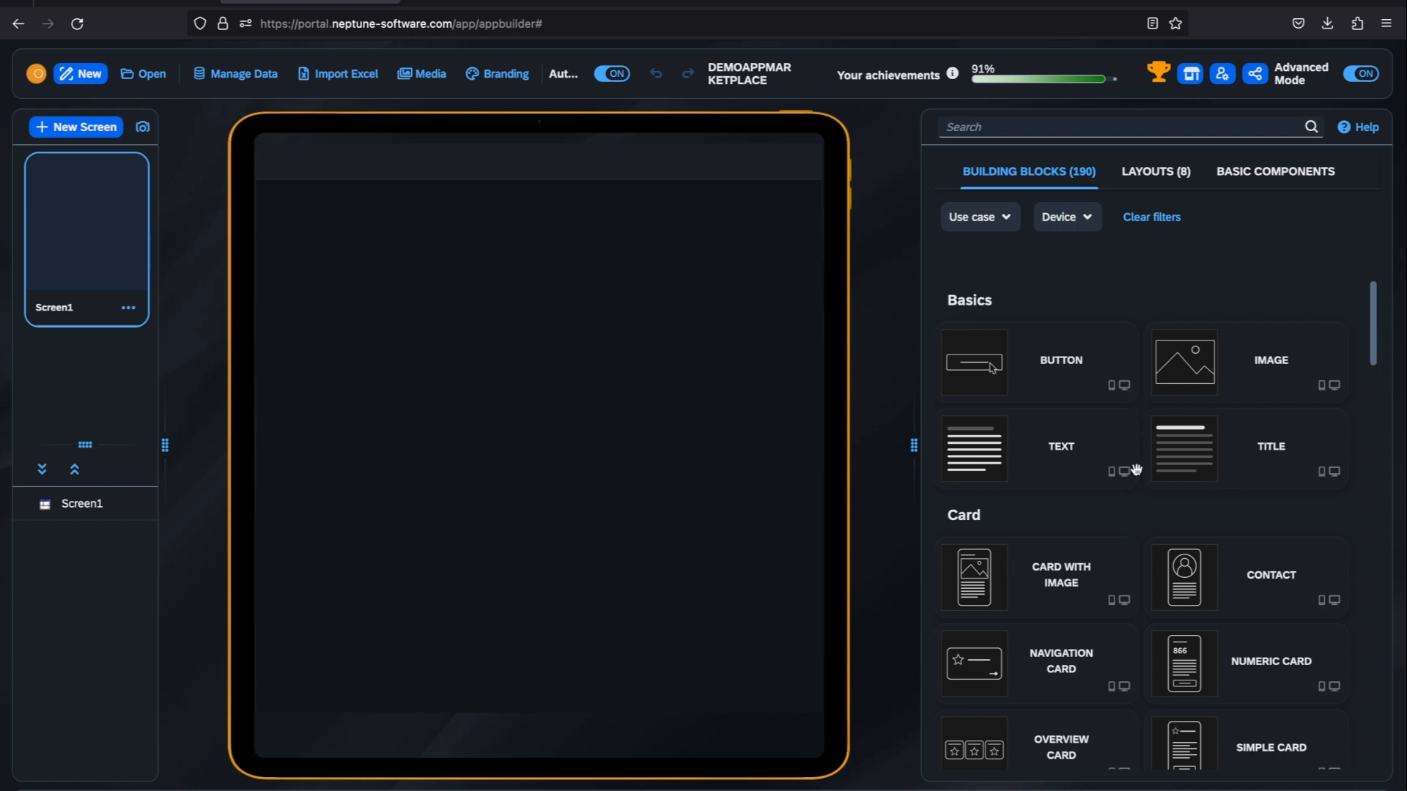
Step: Add the Contact card building block to Screen1 and select the page
drag(1268, 575, 512, 431)
click(628, 249)
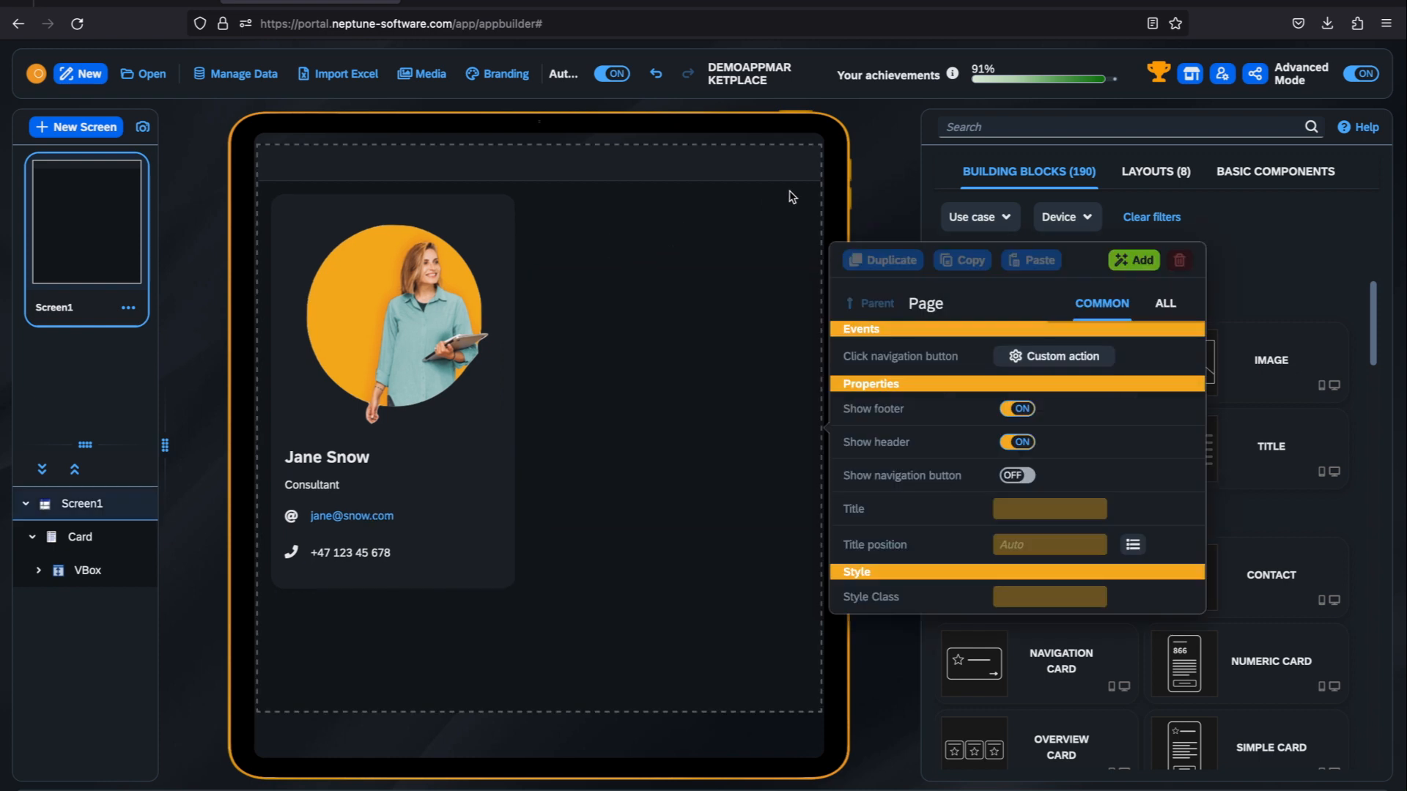
Step: Publish the app to the Marketplace as a Private product visible only to people in the account, agreeing to proceed
click(864, 197)
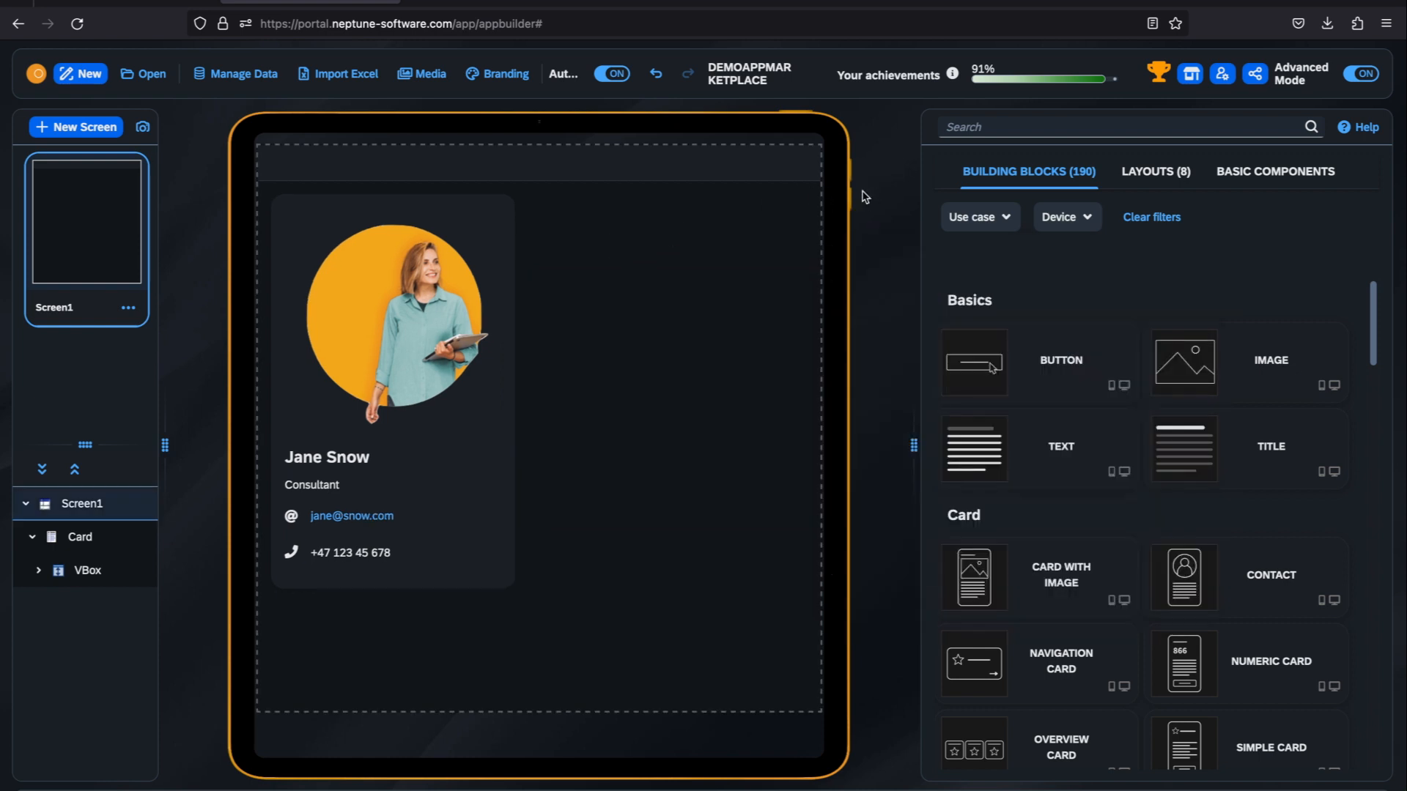
click(1192, 79)
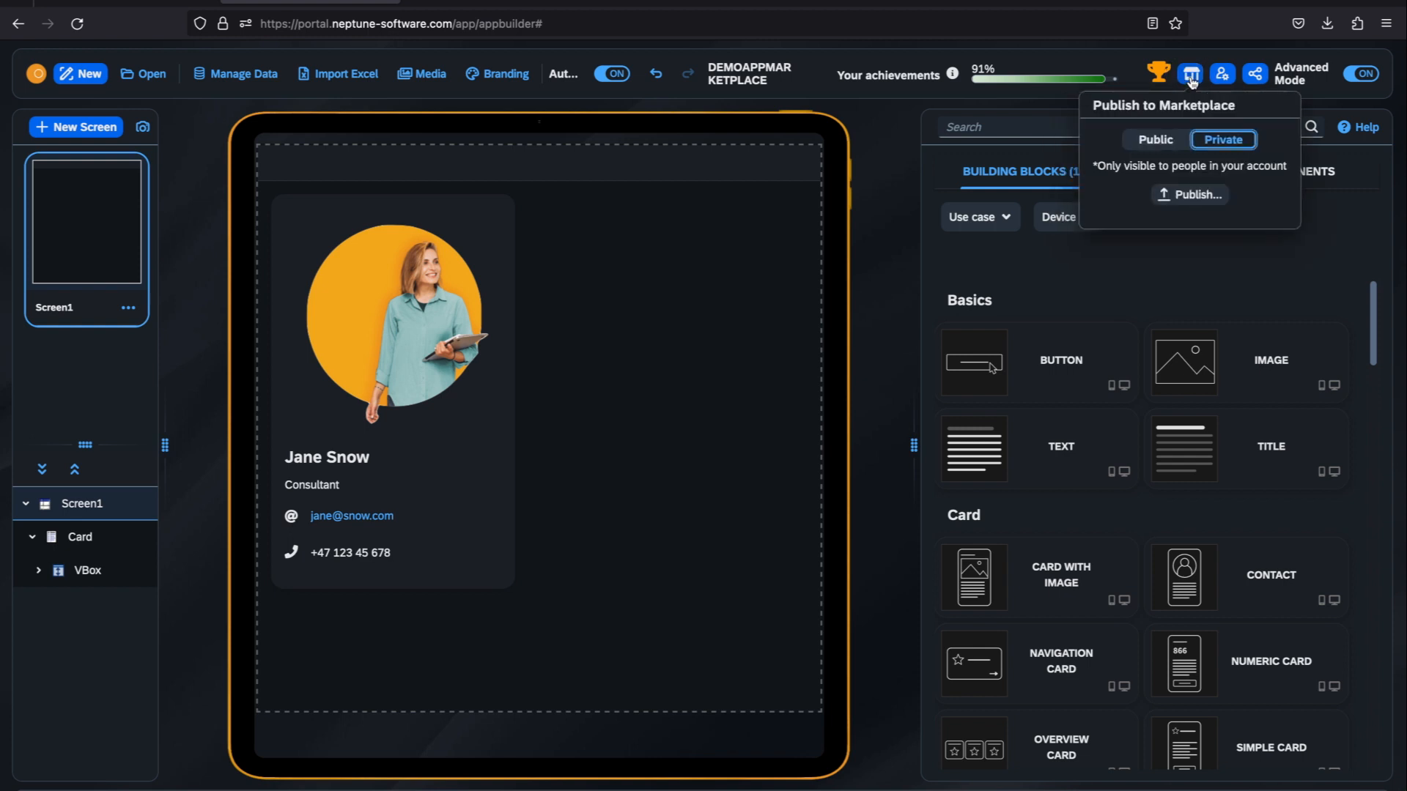
click(1175, 146)
click(1205, 140)
click(1193, 197)
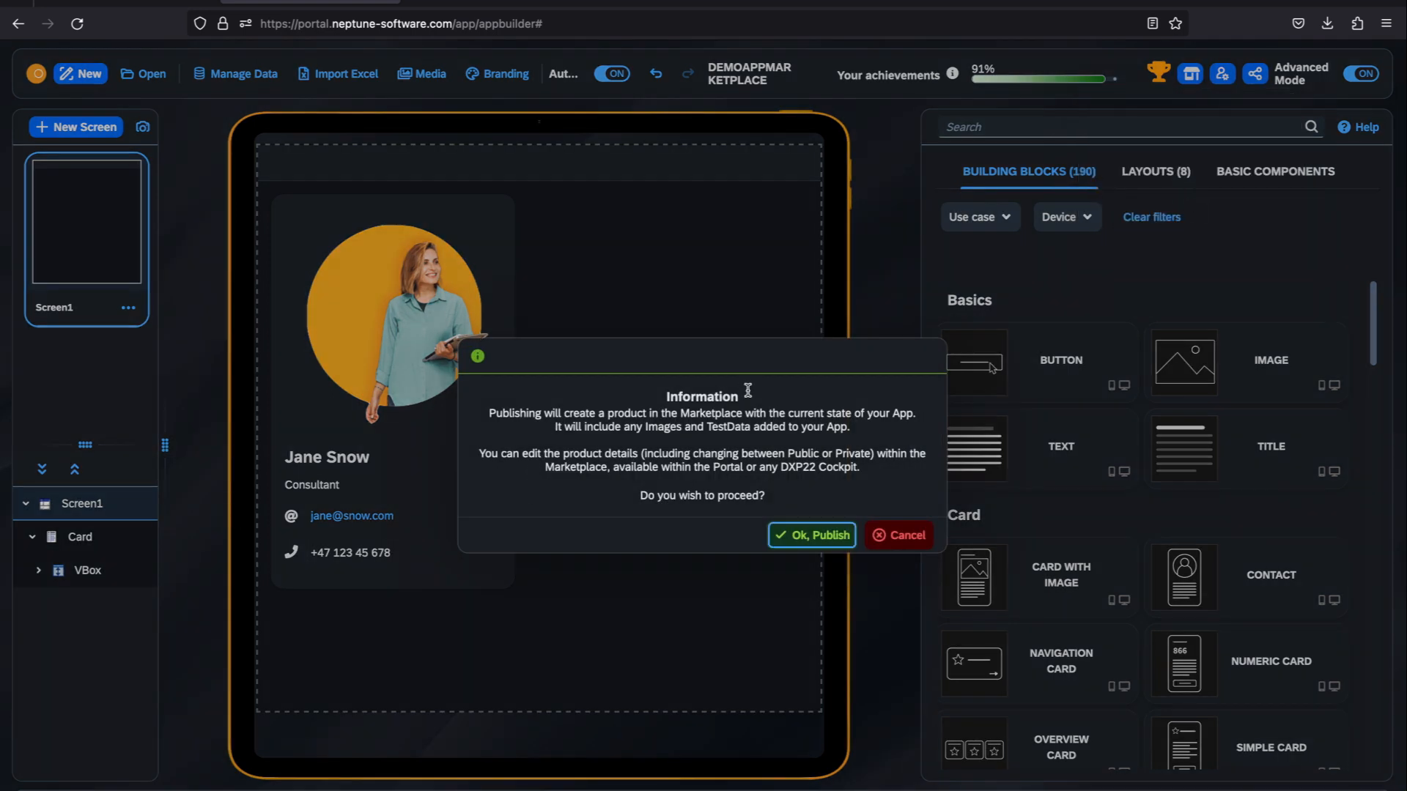
click(810, 537)
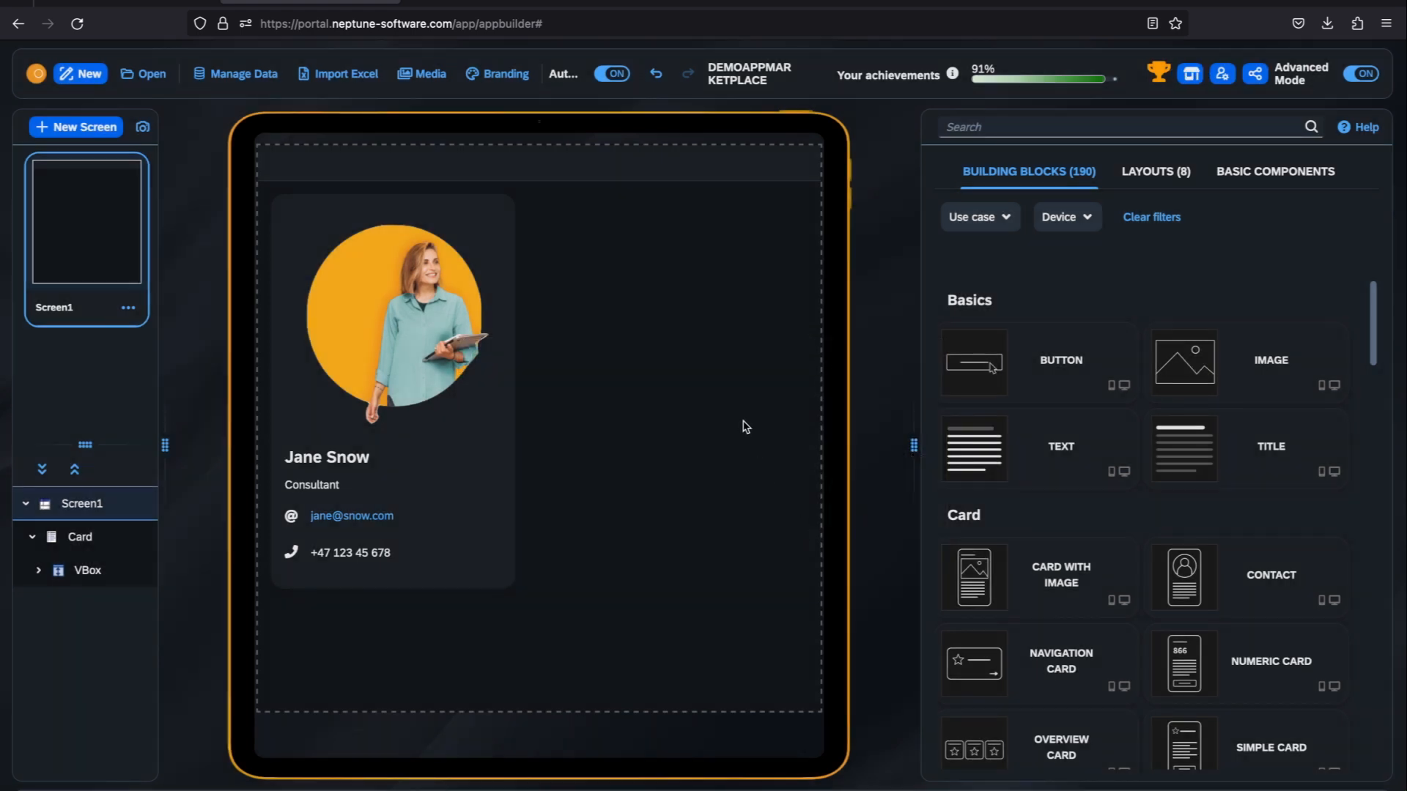
Step: Open the app's Marketplace product info and view the help illustration for the Live Marketplace Preview option
click(1190, 83)
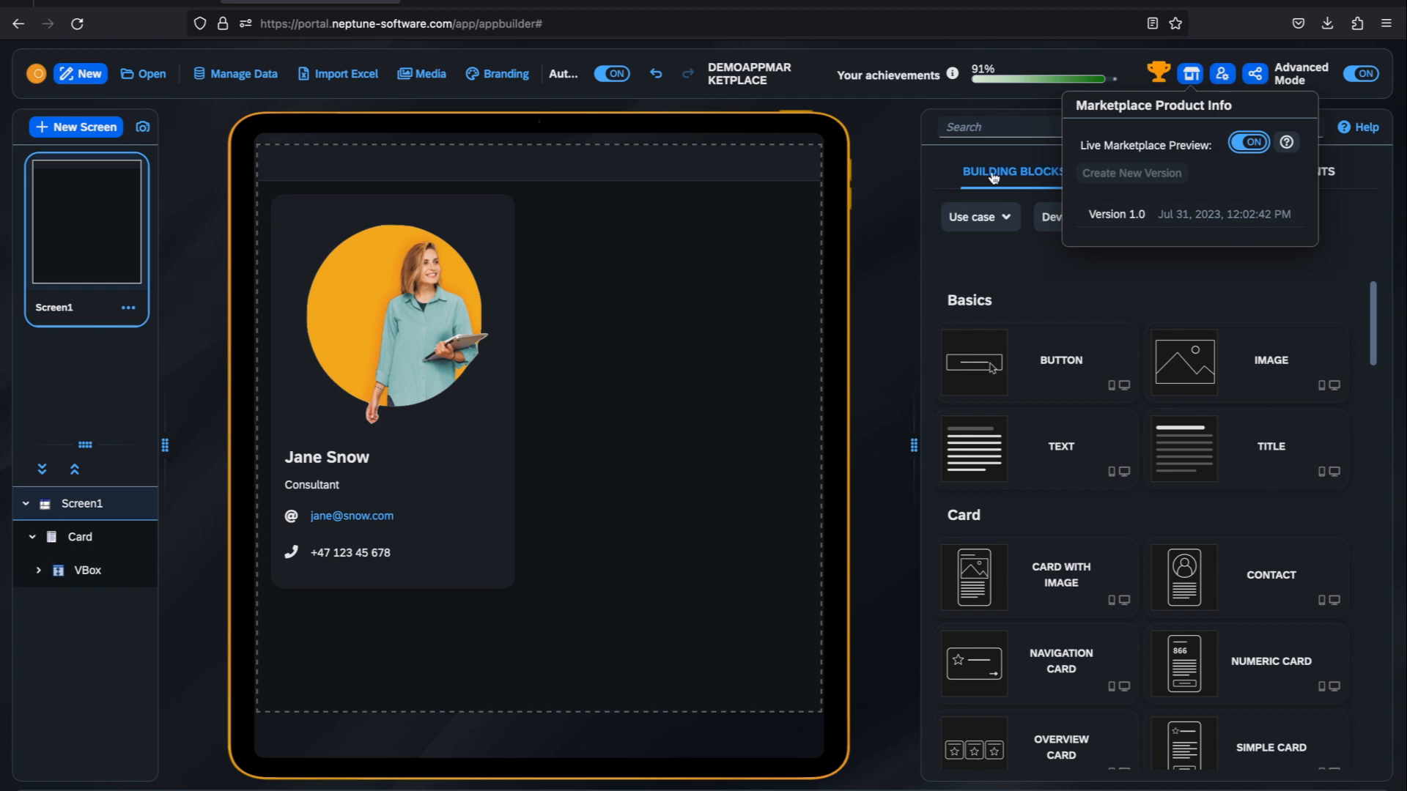
click(1288, 143)
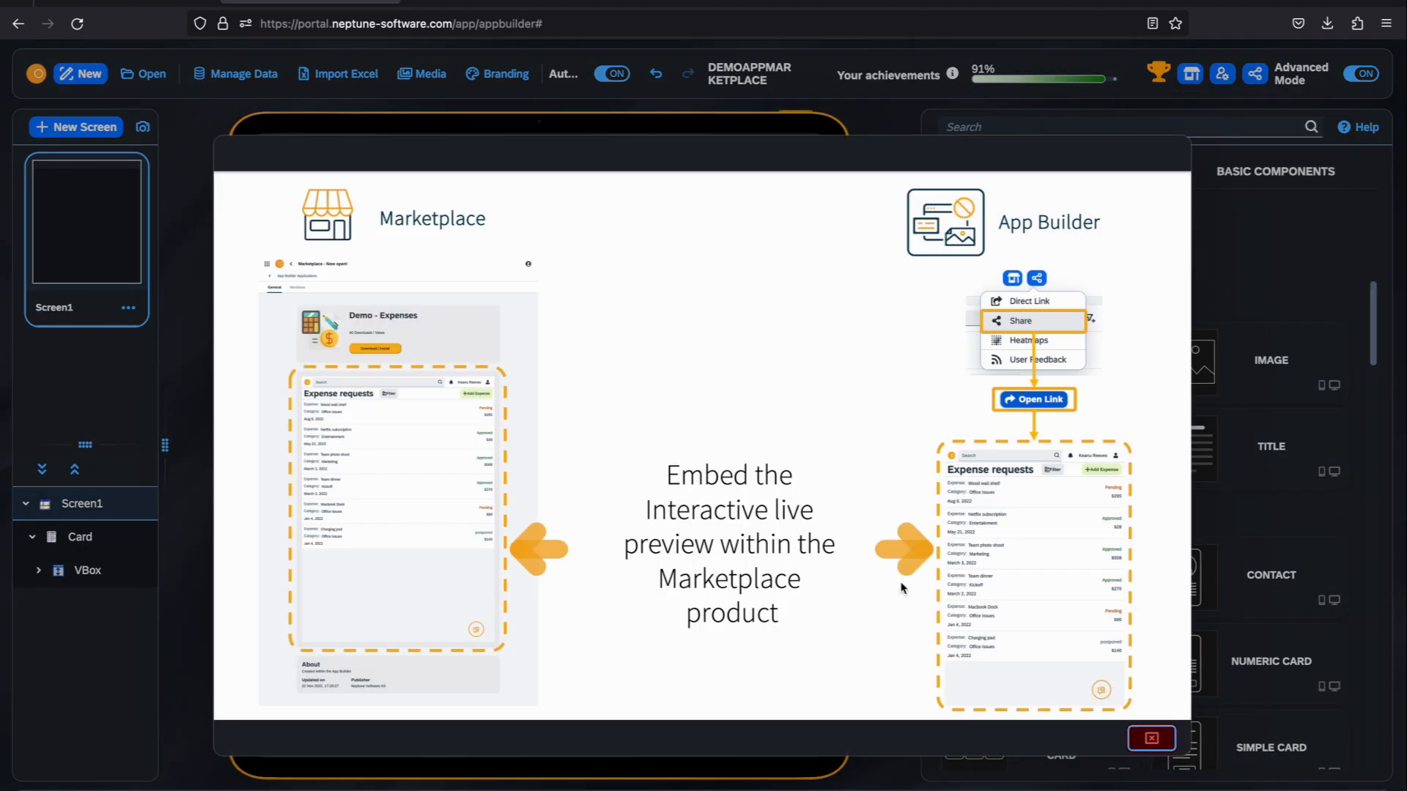